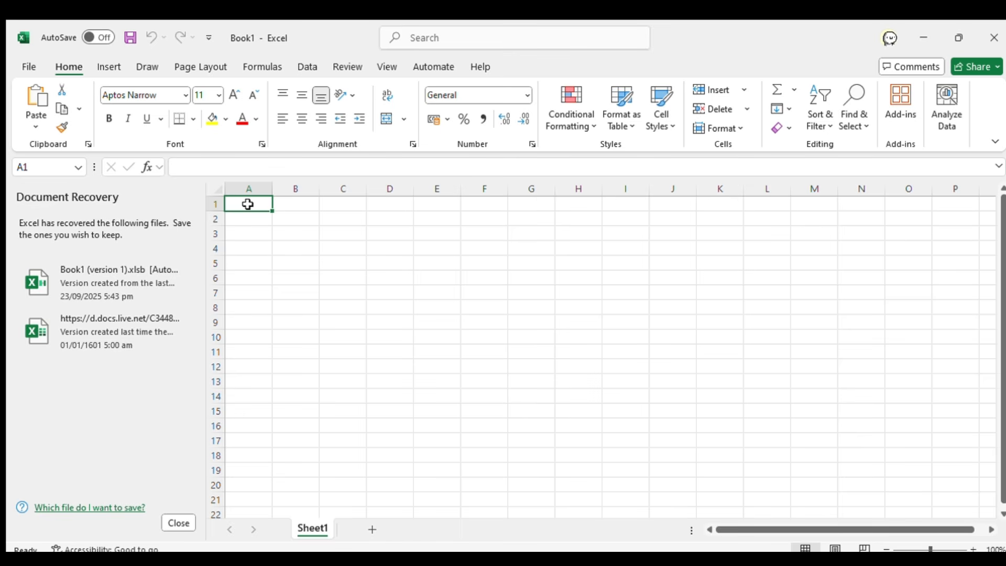
- Enter the headers Name, Class, Sci, Isl, Eng, Total and Average across row 1, starting in A1
type("Name")
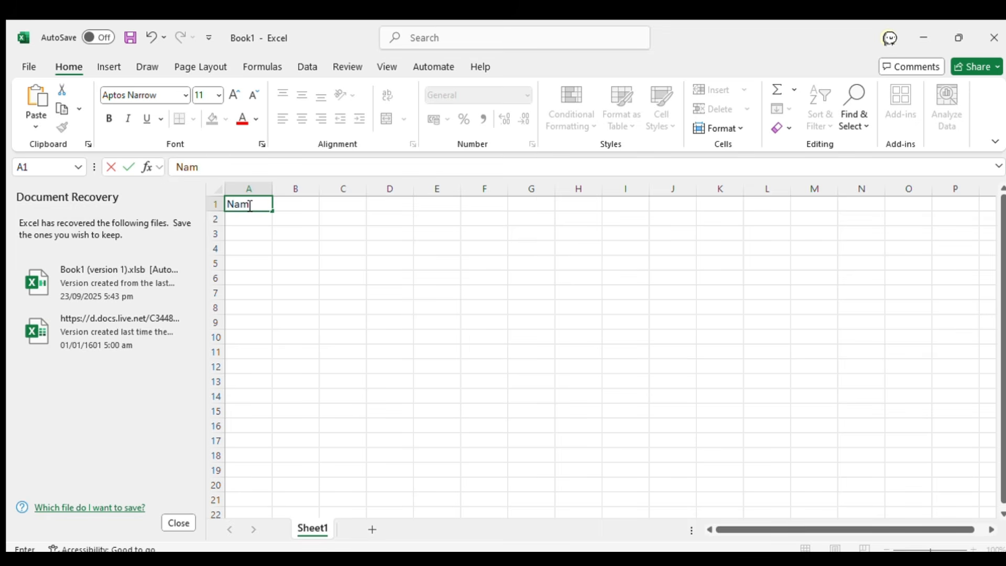
key("Tab")
type("Class")
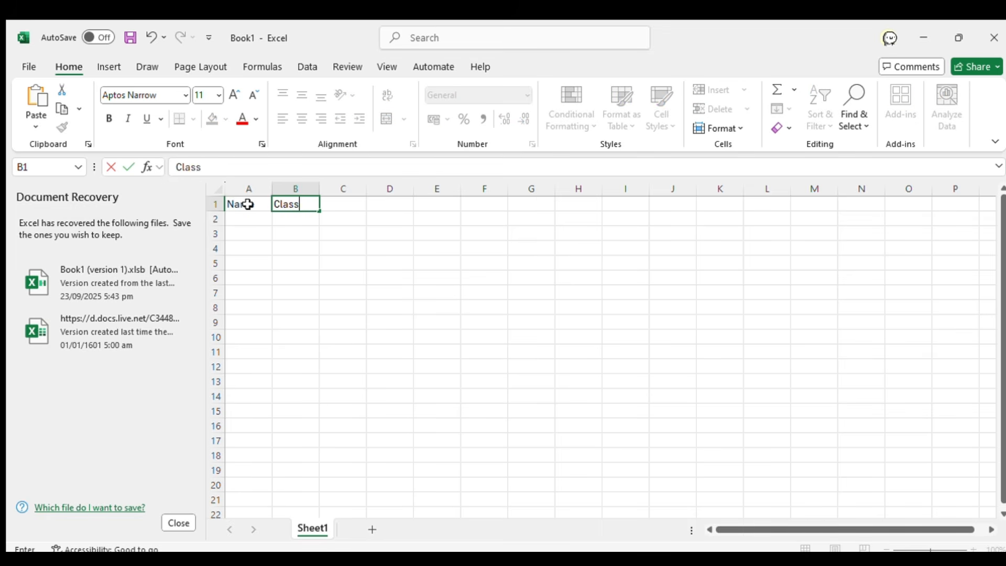
key("Tab")
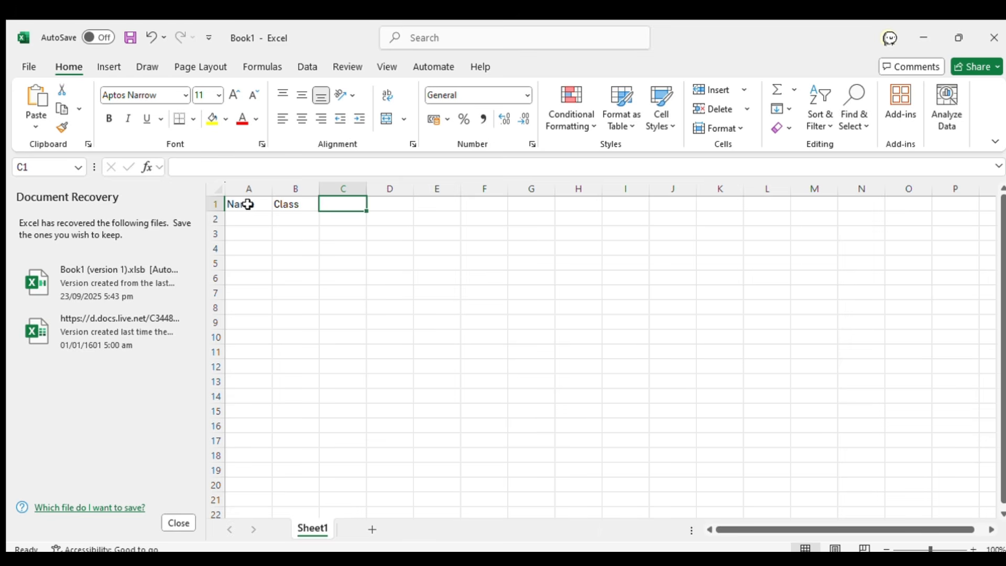
type("Sci")
key("Tab")
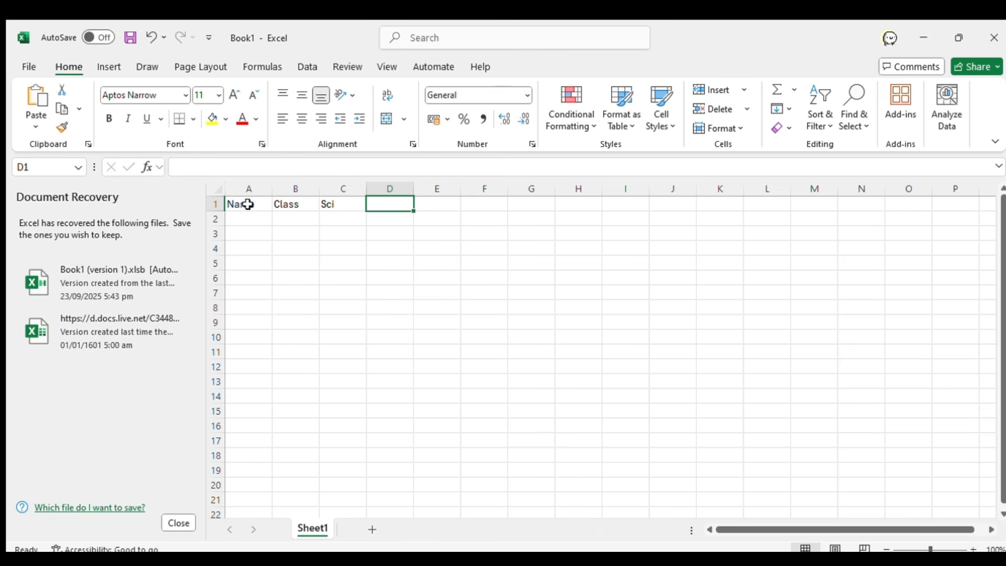
type("Isl")
key("Tab")
type("Eng")
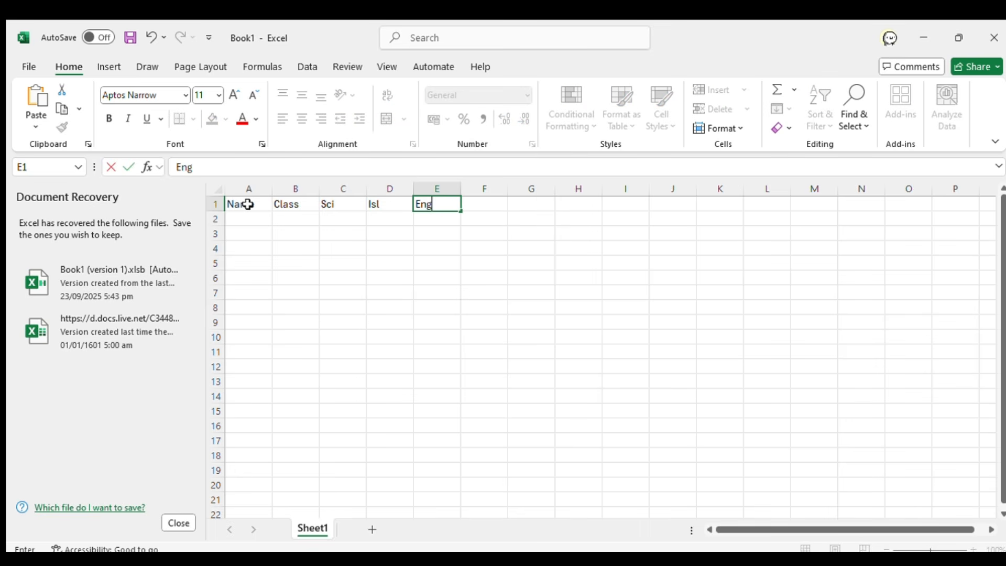
key("Tab")
type("Total")
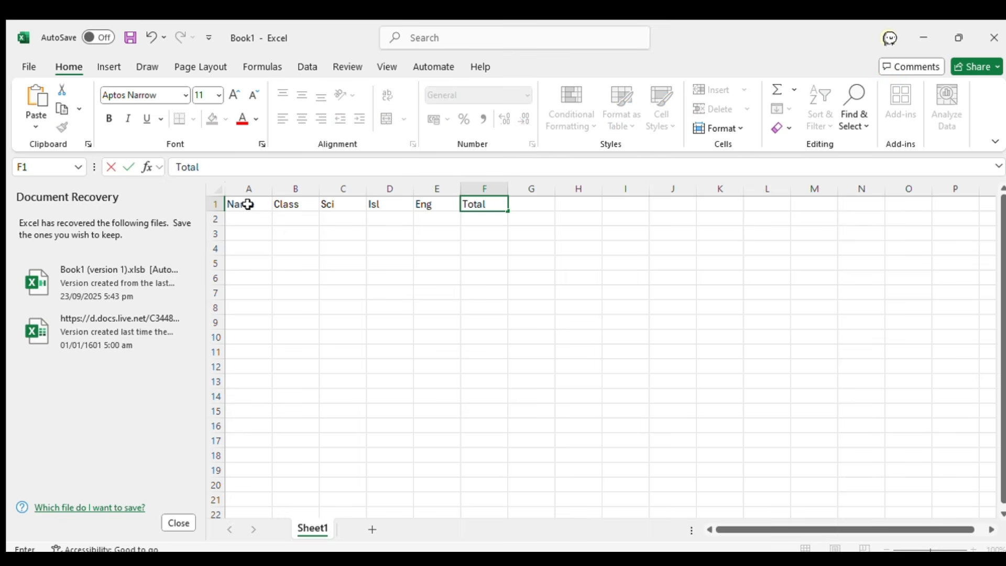
key("Tab")
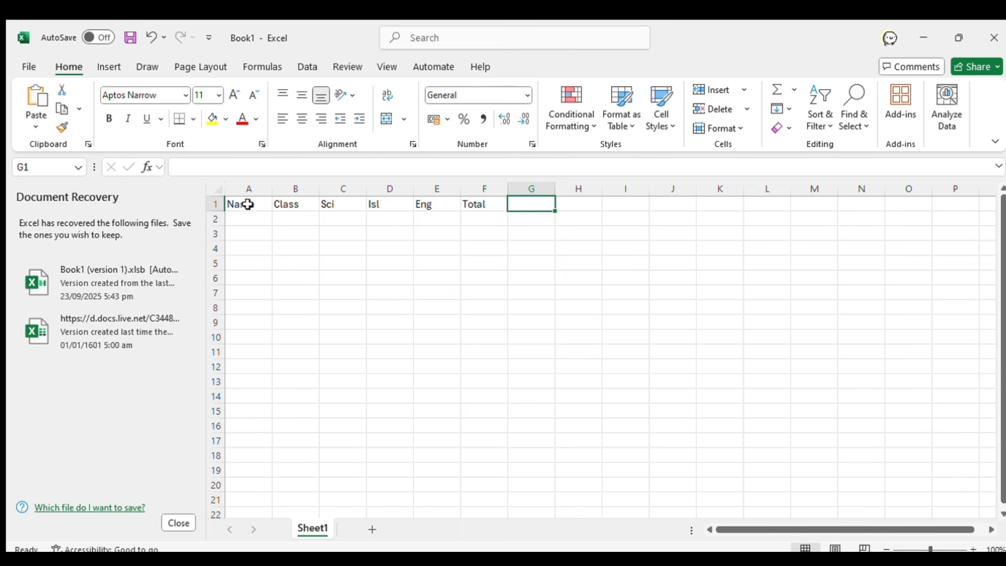
type("A")
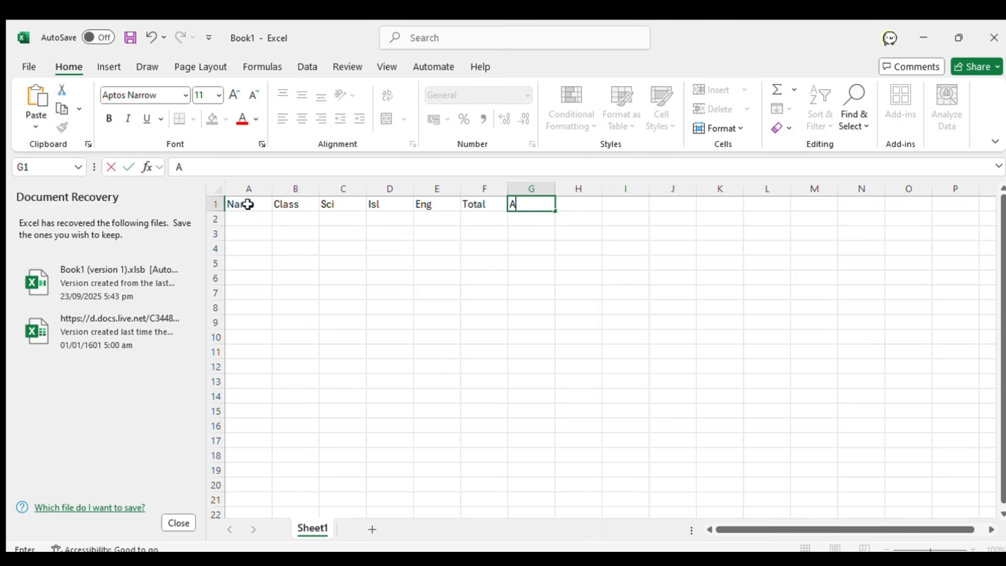
type("verage")
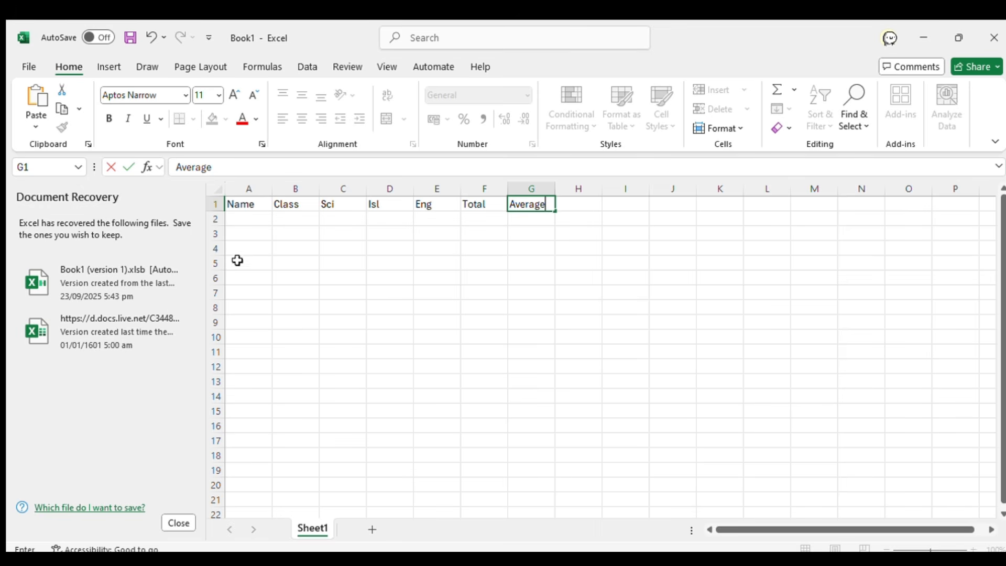
- List Person A, Person B and Person C under the Name header in A2 to A4
left_click(243, 220)
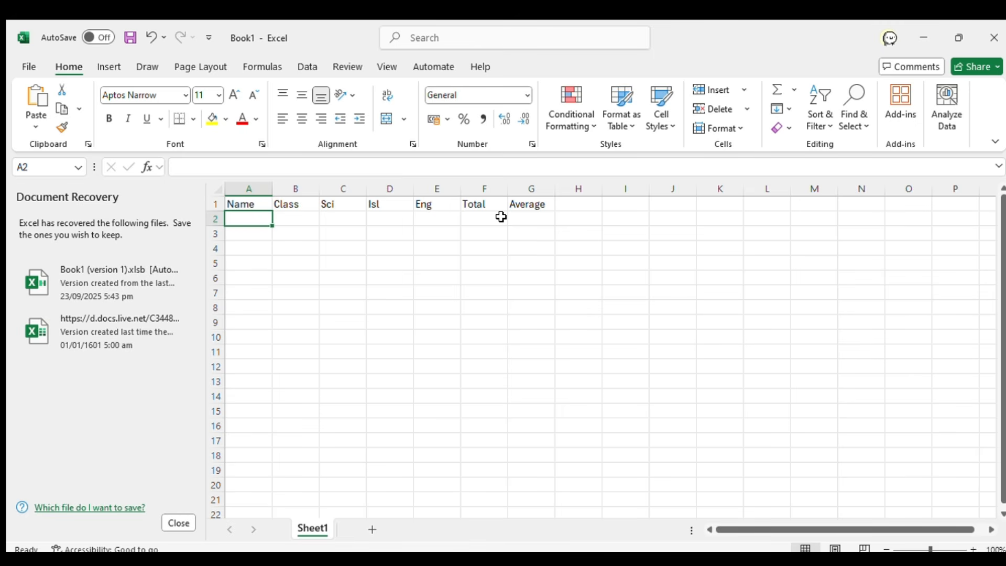
type("Per")
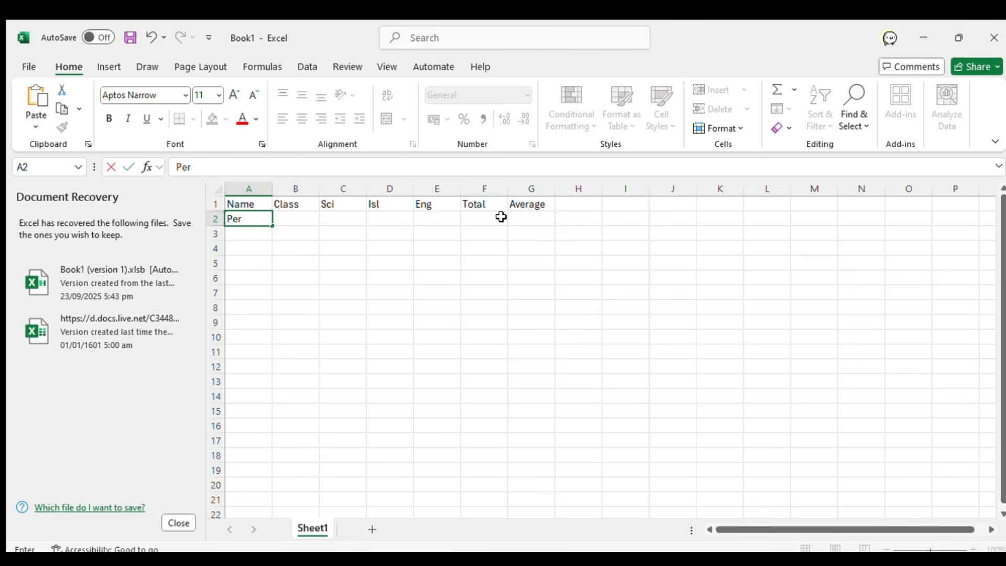
type("son A")
key("Return")
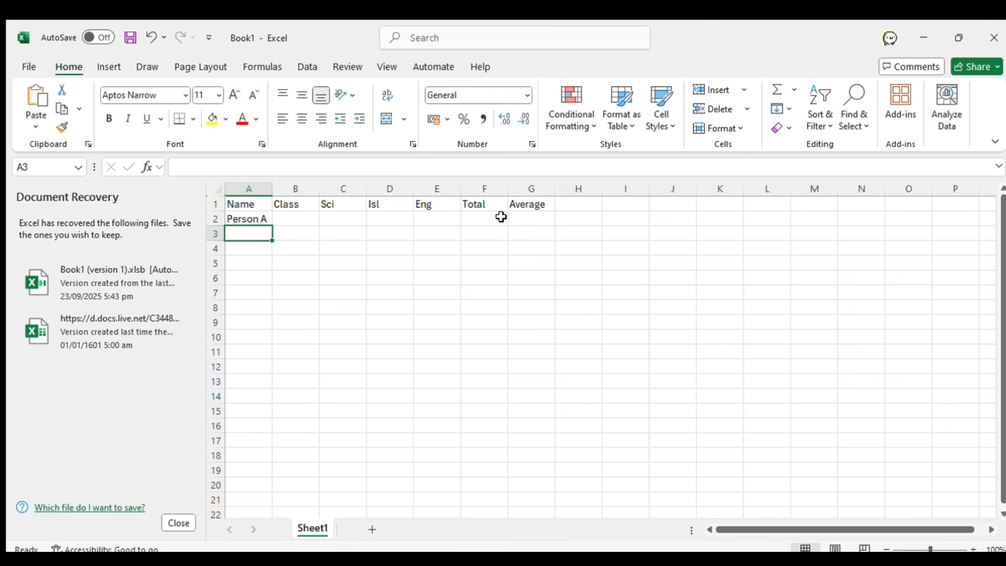
type("Person ")
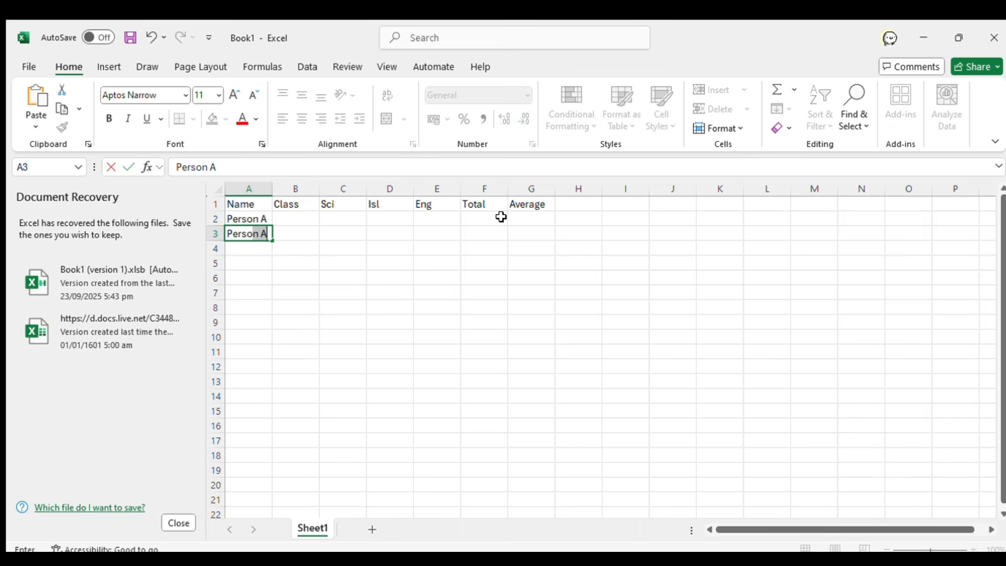
type("B")
key("Return")
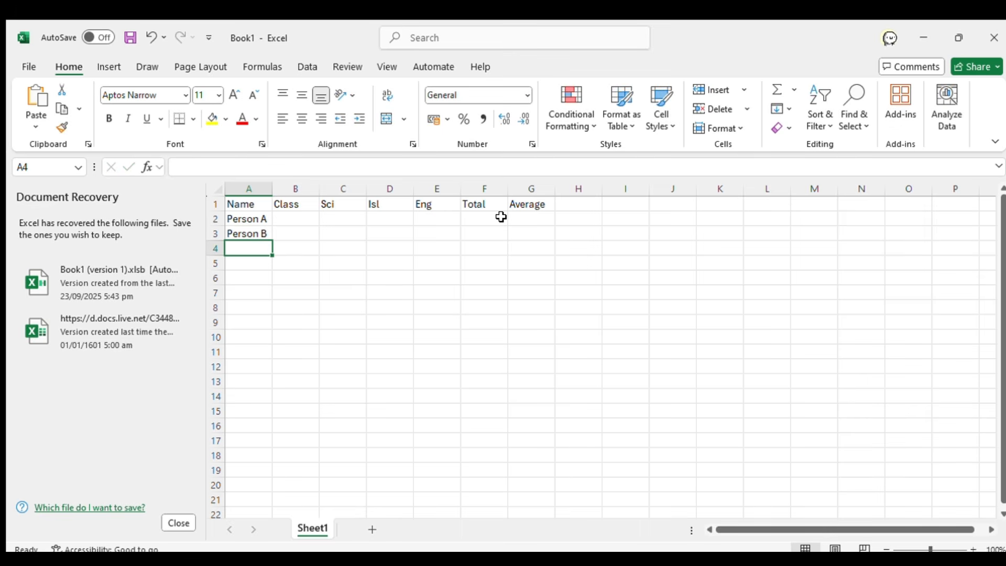
type("Person")
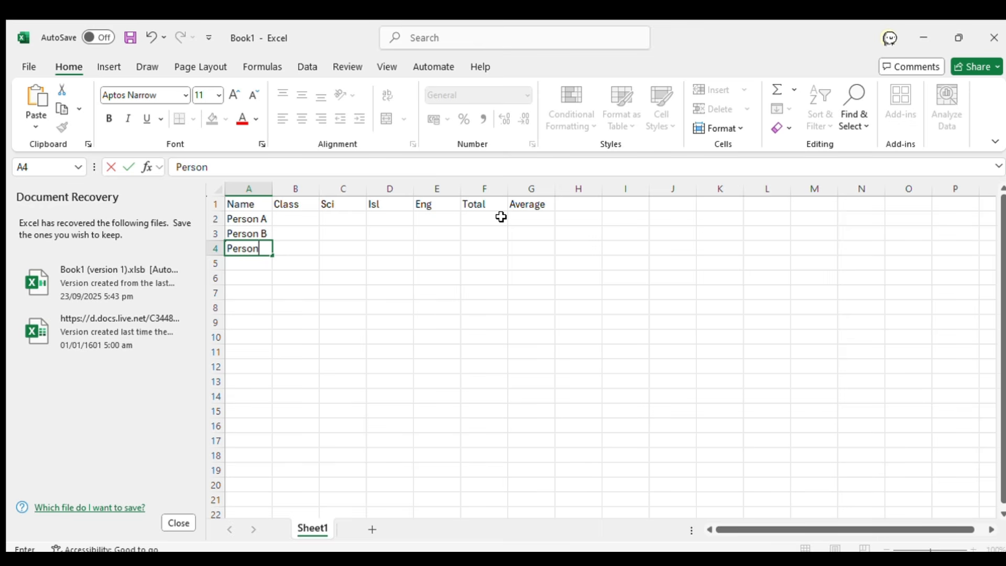
type(" C")
- Enter 5K as the class for Person A in B2
key("Up")
key("Up")
key("Right")
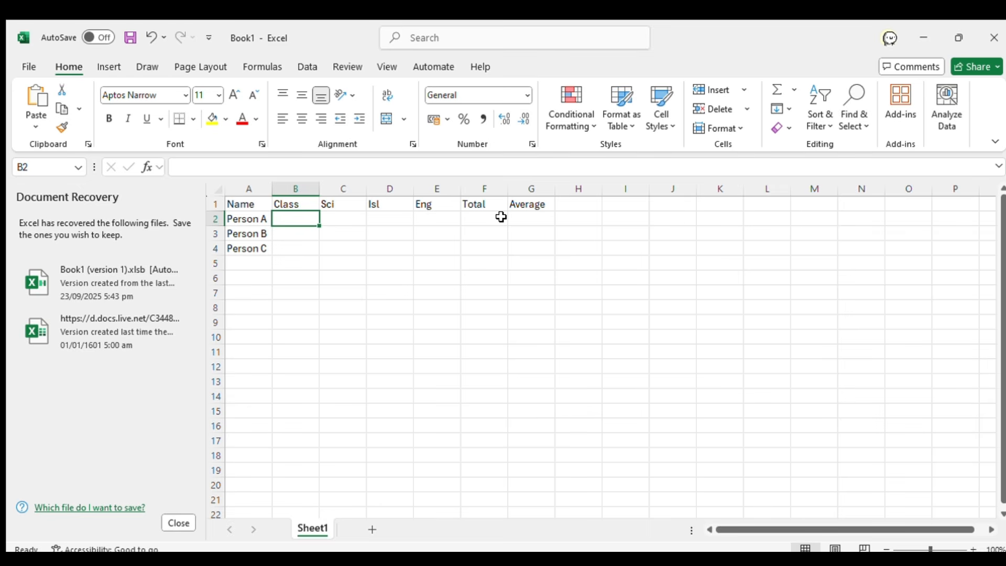
type("5")
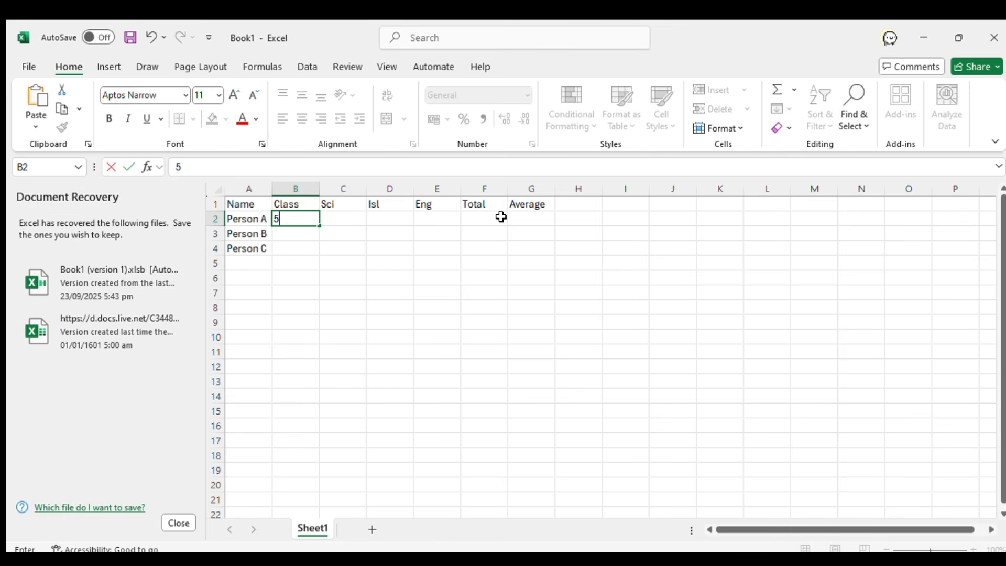
type("K")
- Make the header row A1 to G1 bold and centre its text, keeping font size 11
left_click_drag(242, 206, 533, 207)
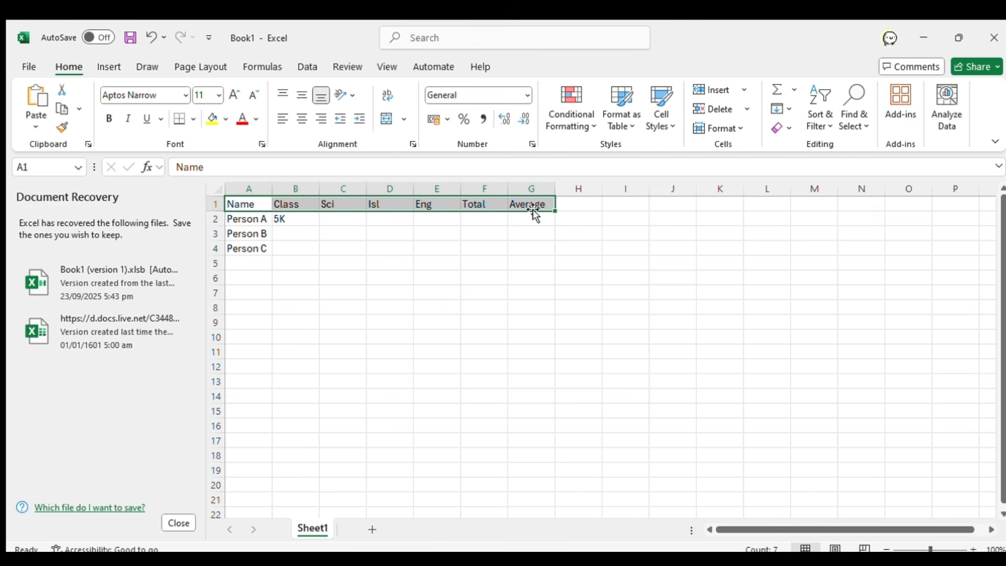
left_click(110, 119)
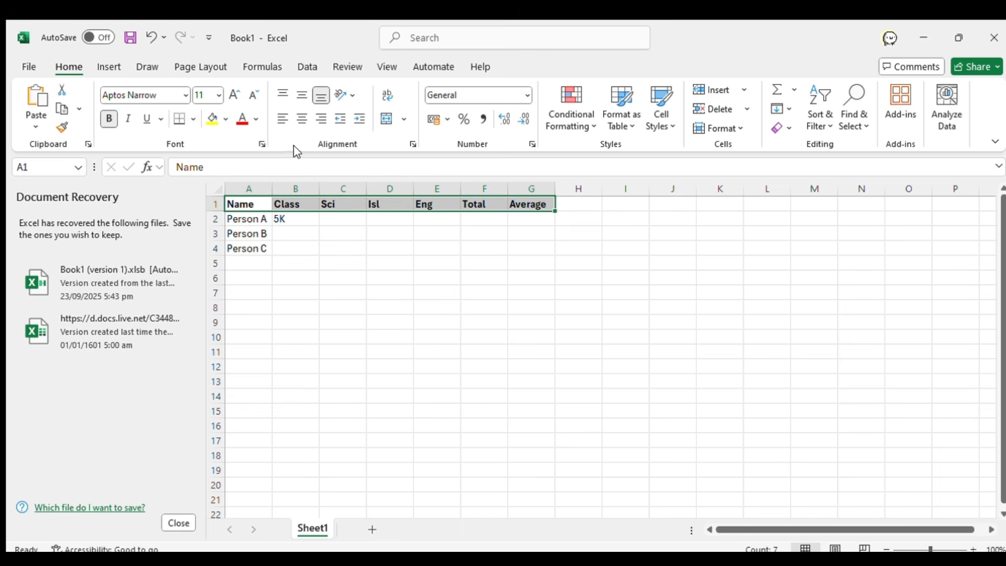
left_click(299, 114)
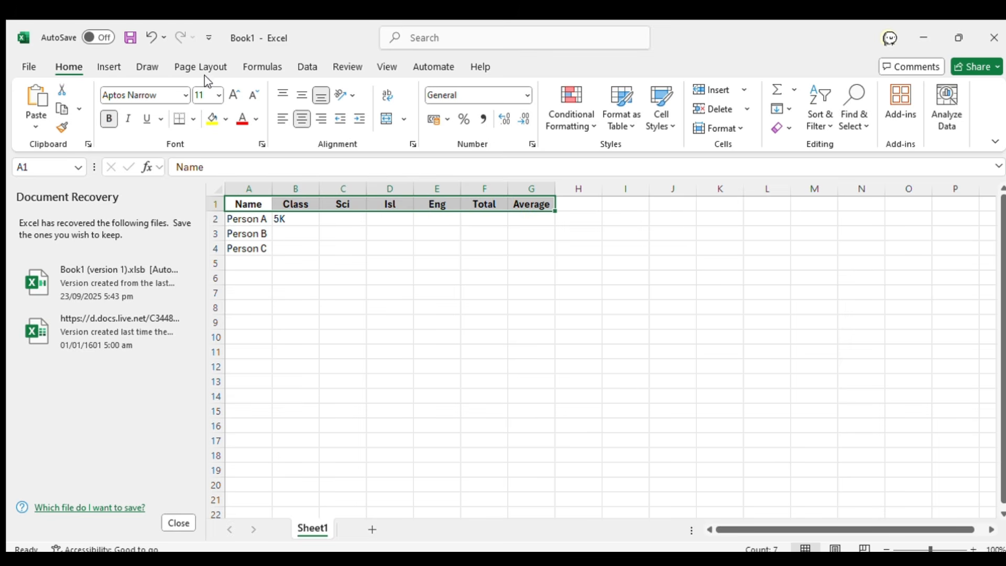
left_click(217, 94)
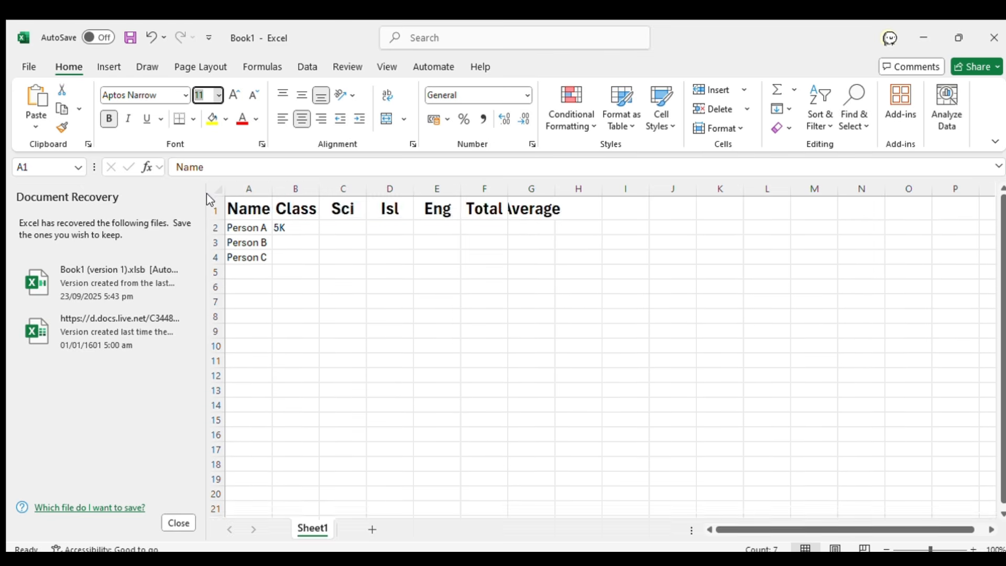
left_click(219, 95)
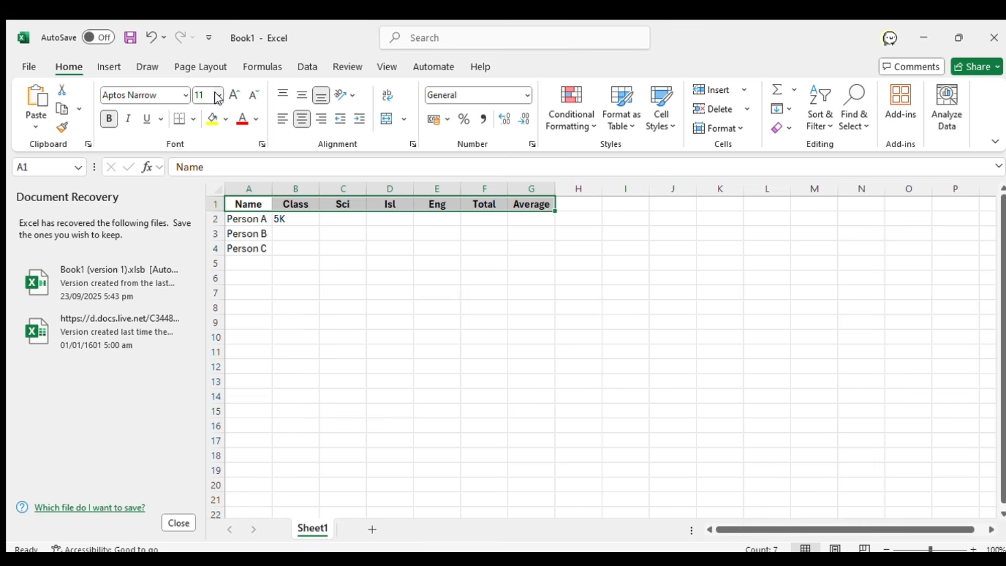
left_click(308, 262)
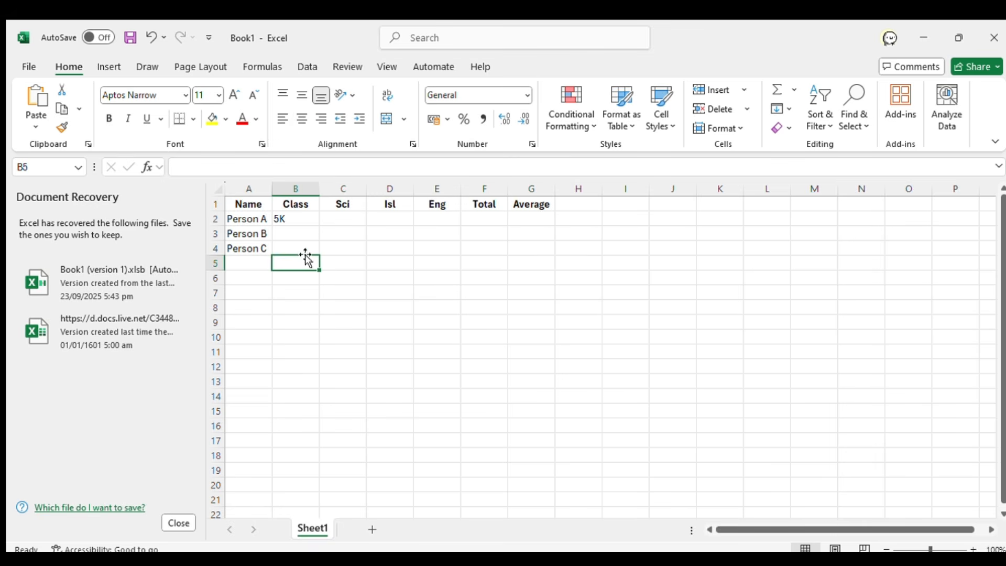
- Fill the class value 5K from B2 down to B4 for Person B and Person C
left_click(295, 218)
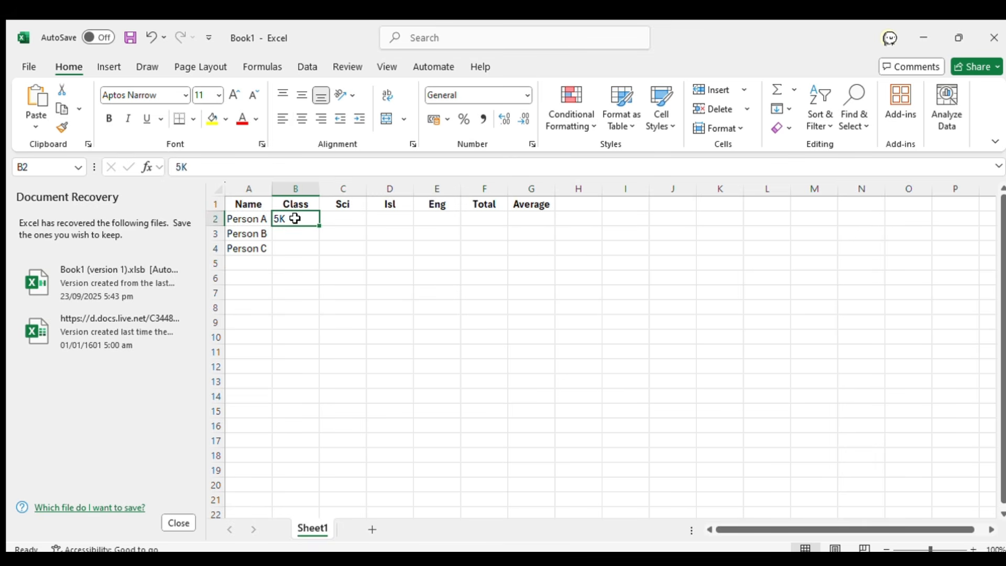
left_click_drag(244, 204, 517, 205)
left_click(300, 216)
left_click_drag(318, 225, 317, 250)
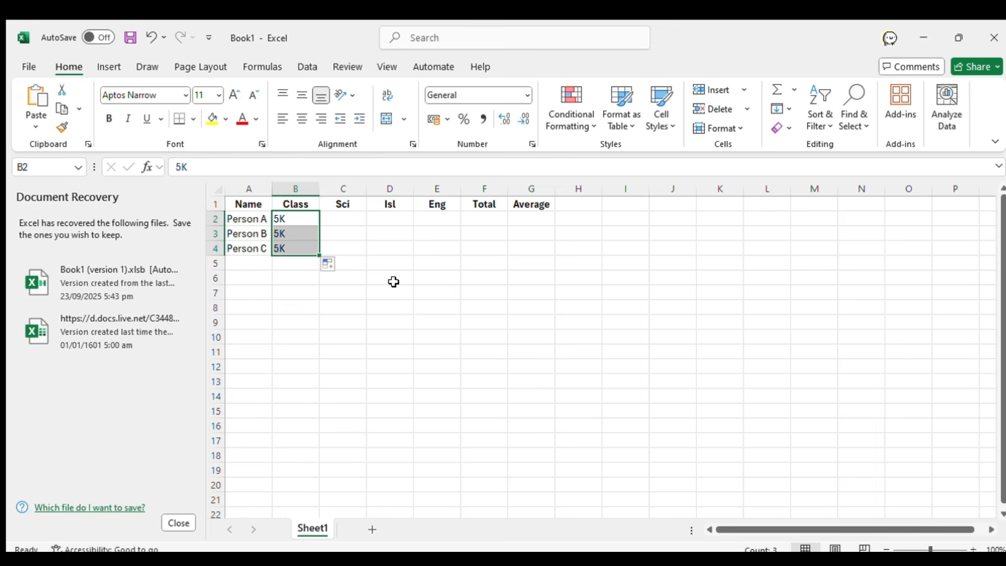
- Try filling the class value 5K from B4 down to B22, and undo the fill
double_click(239, 514)
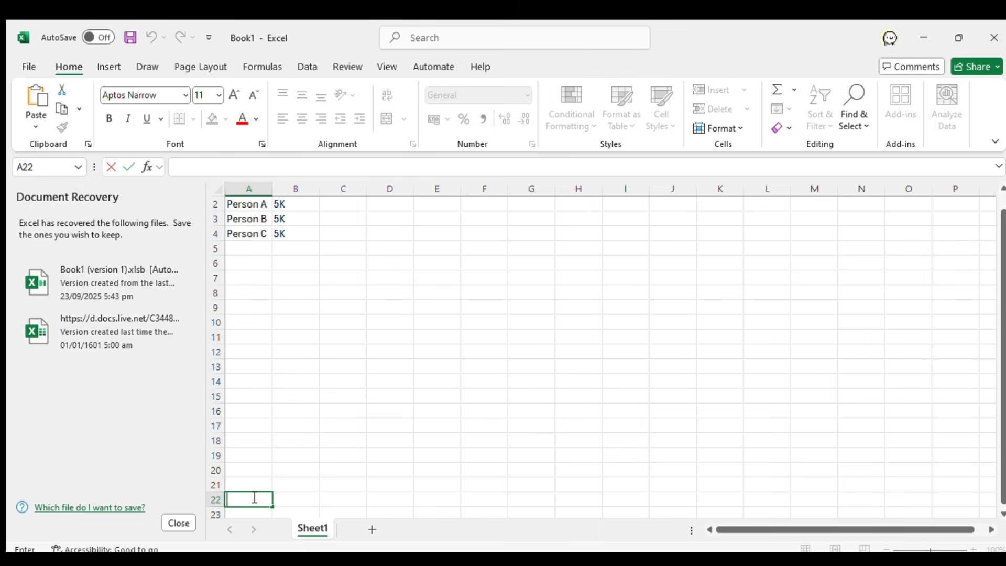
left_click(282, 216)
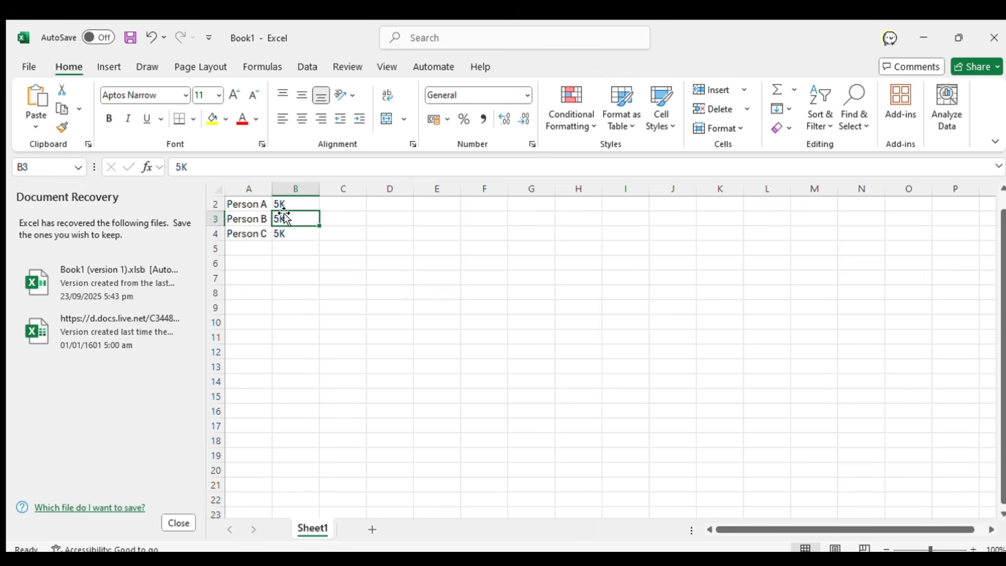
left_click(285, 203)
left_click(294, 278)
left_click(294, 318)
left_click(299, 231)
left_click_drag(319, 242, 294, 501)
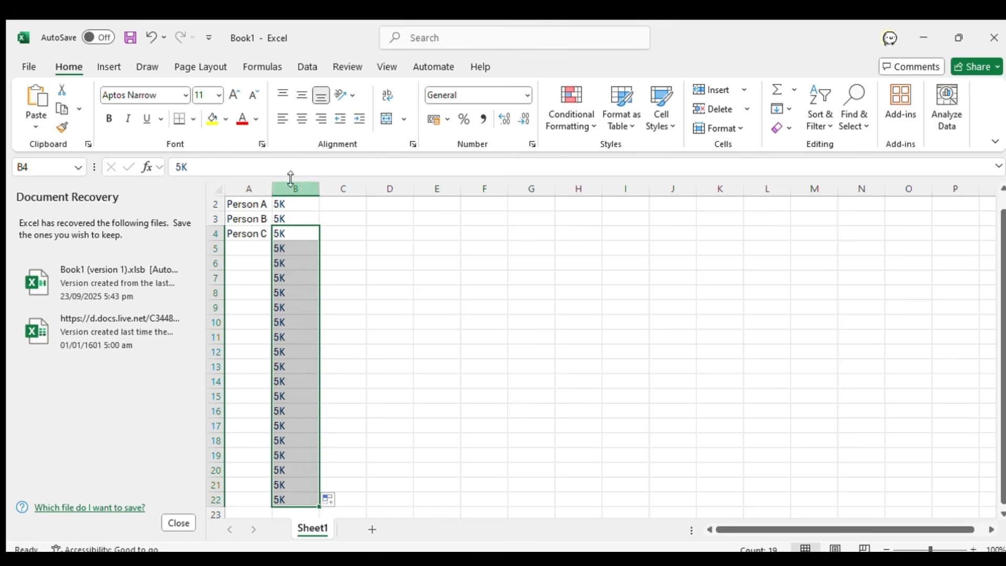
left_click(151, 37)
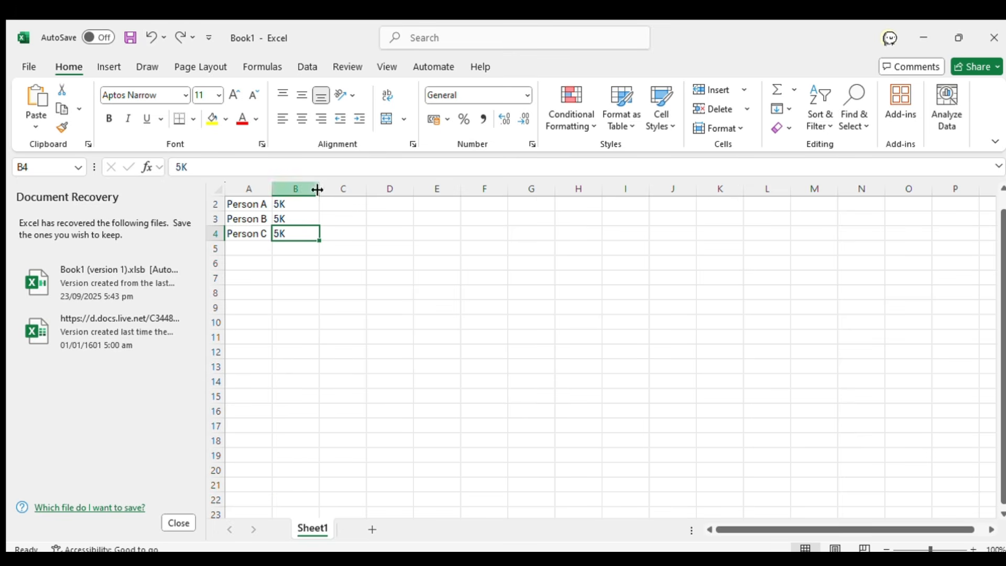
- Try entering Person A's Sci mark in C2 as a fraction, 45/50, and erase it
scroll(341, 209, "up", 1)
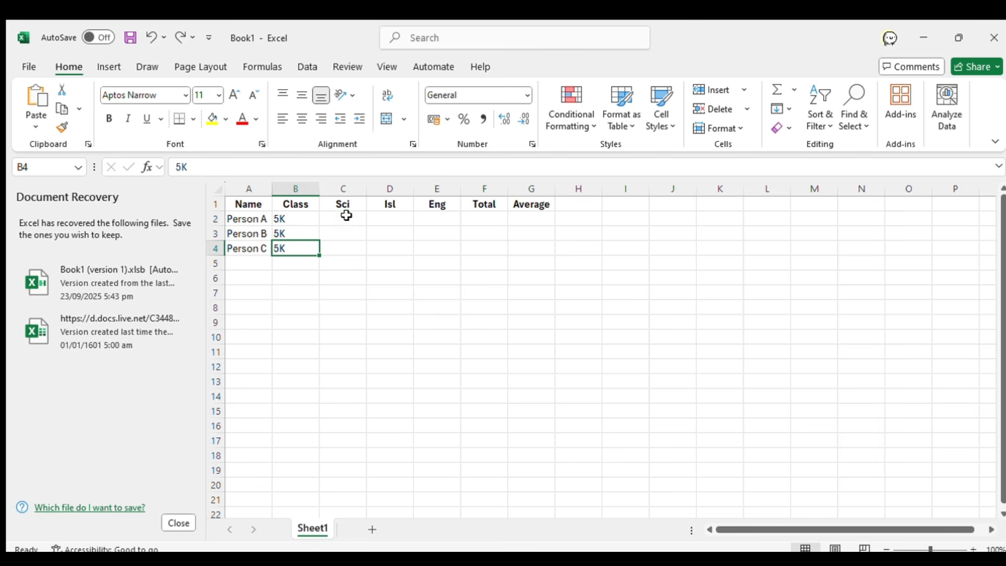
left_click(346, 217)
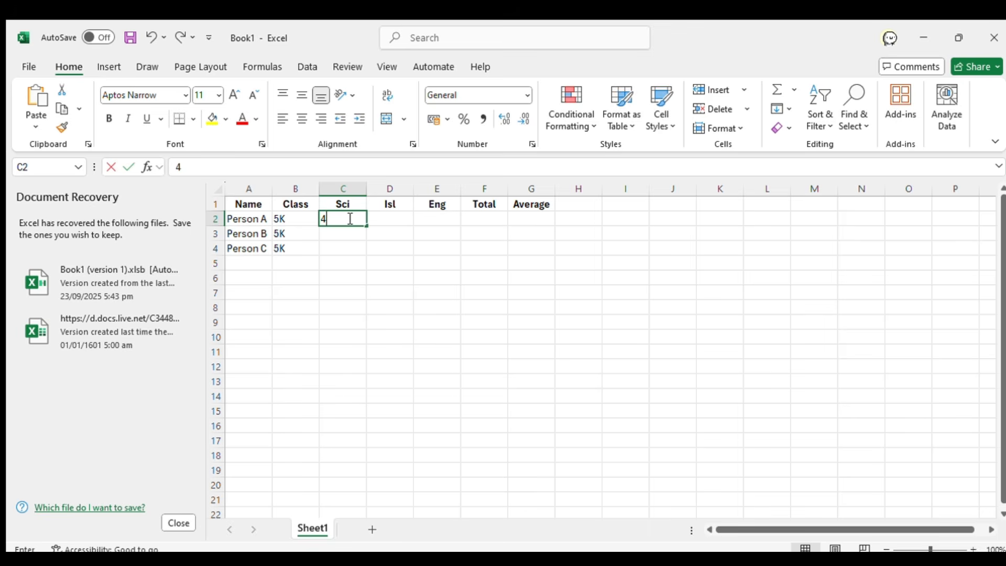
type("45")
type("/50")
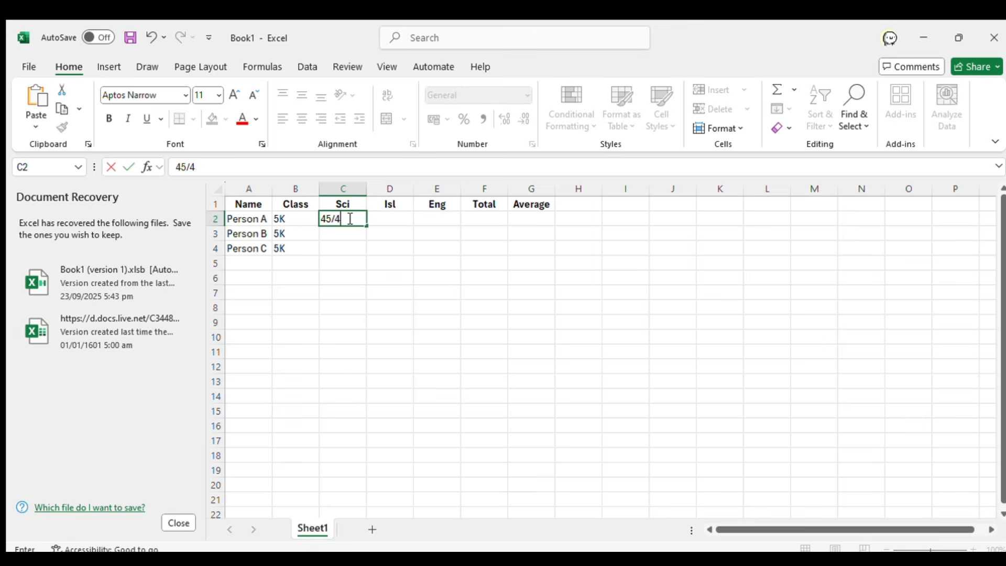
key("BackSpace")
key("BackSpace")
type("50")
key("BackSpace")
key("BackSpace")
key("BackSpace")
key("BackSpace")
key("BackSpace")
- Try 100 as Person A's Sci mark in C2, and clear the entries in C2 and C3
type("100")
key("Return")
type("00")
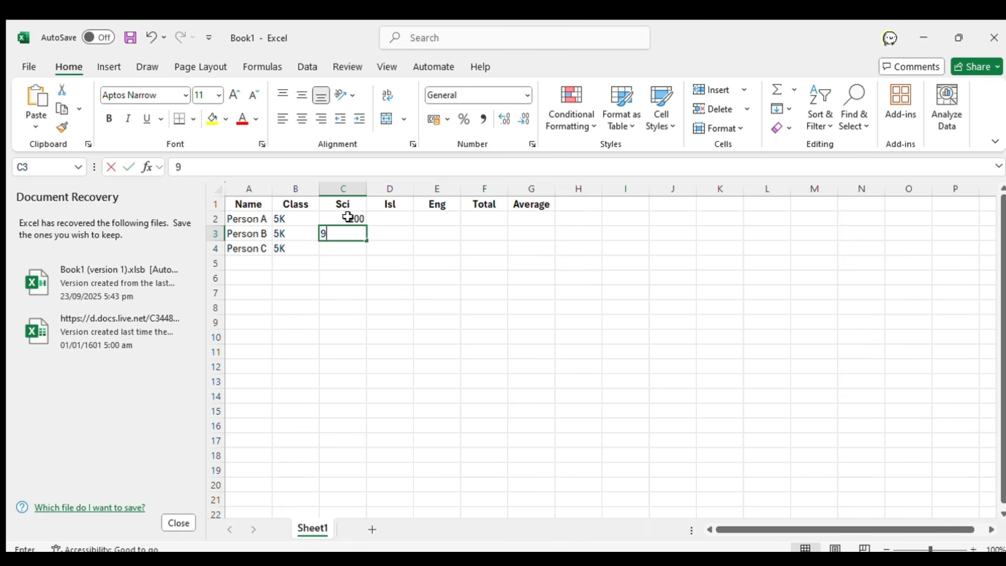
key("BackSpace")
type("0")
key("BackSpace")
left_click(348, 217)
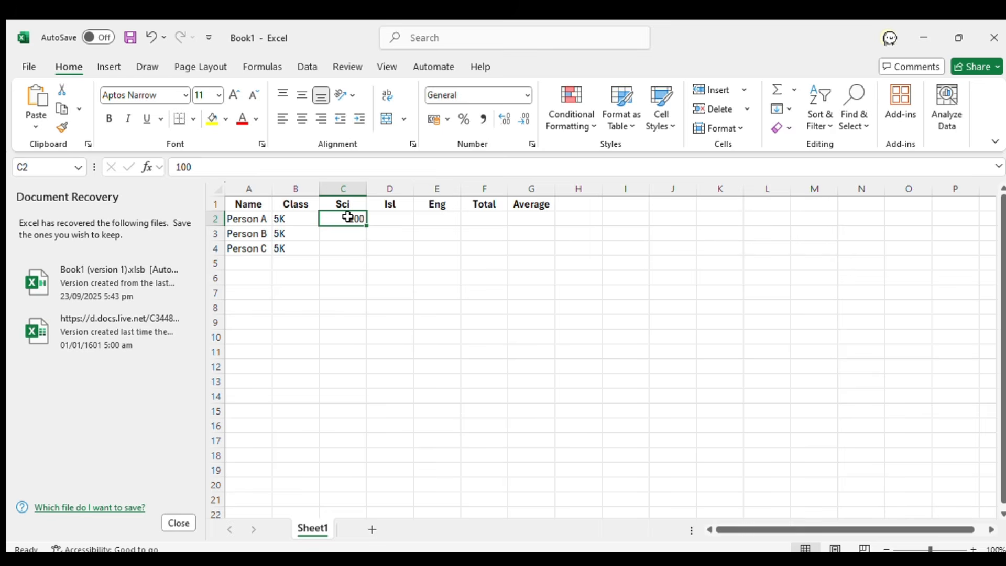
key("BackSpace")
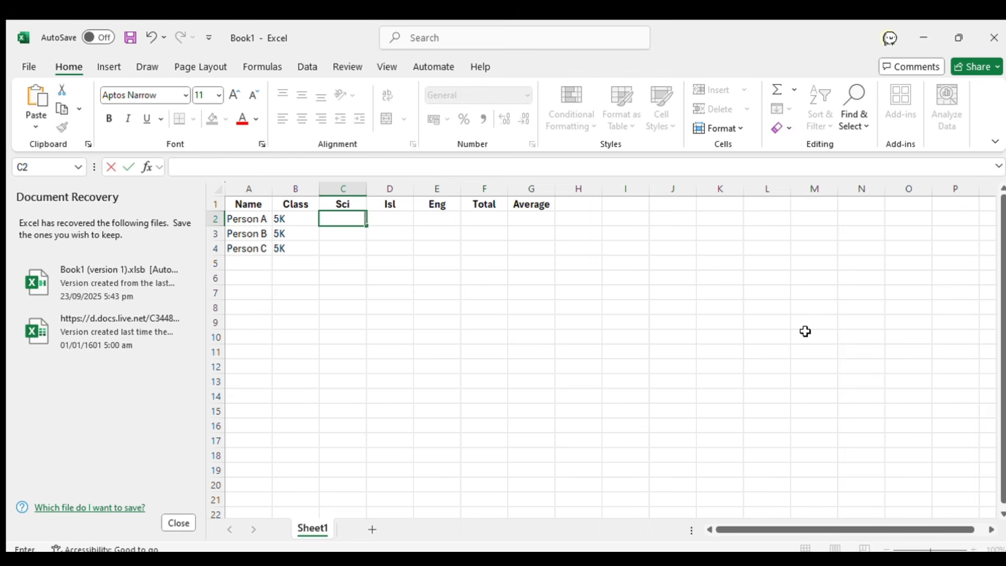
- Enter the Sci marks 43, 43 and 32 for Person A, Person B and Person C in C2 to C4
type("43")
key("Return")
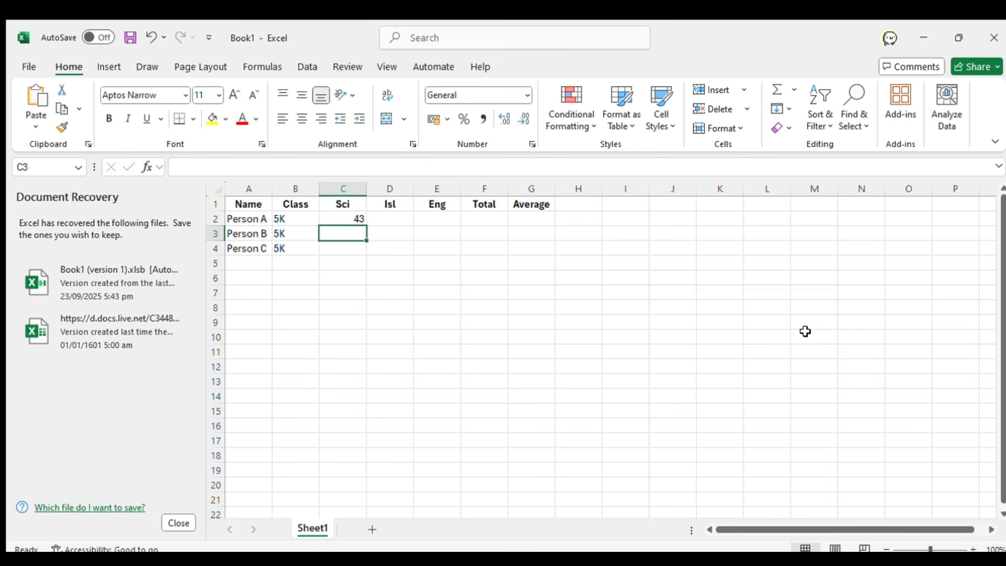
type("43")
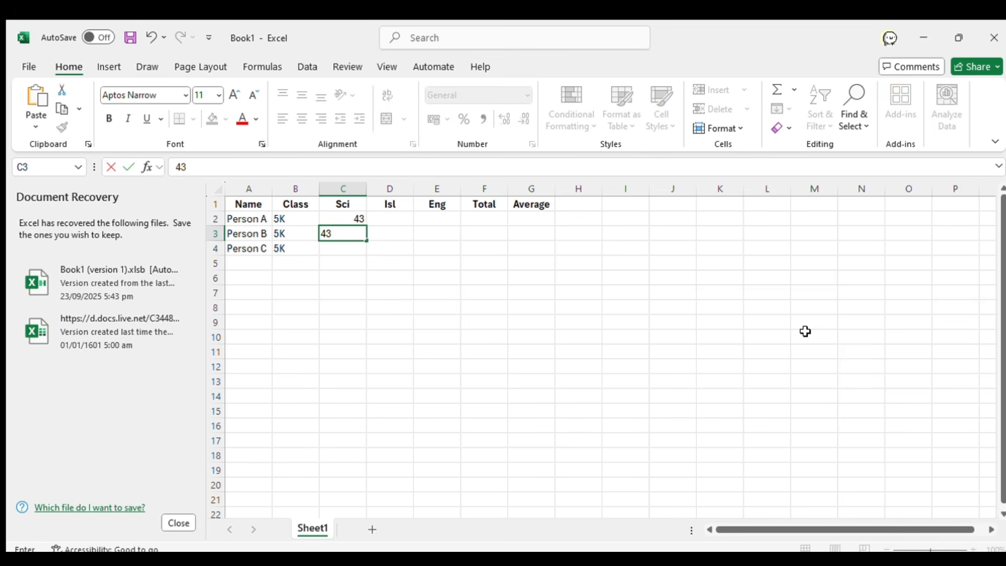
key("Return")
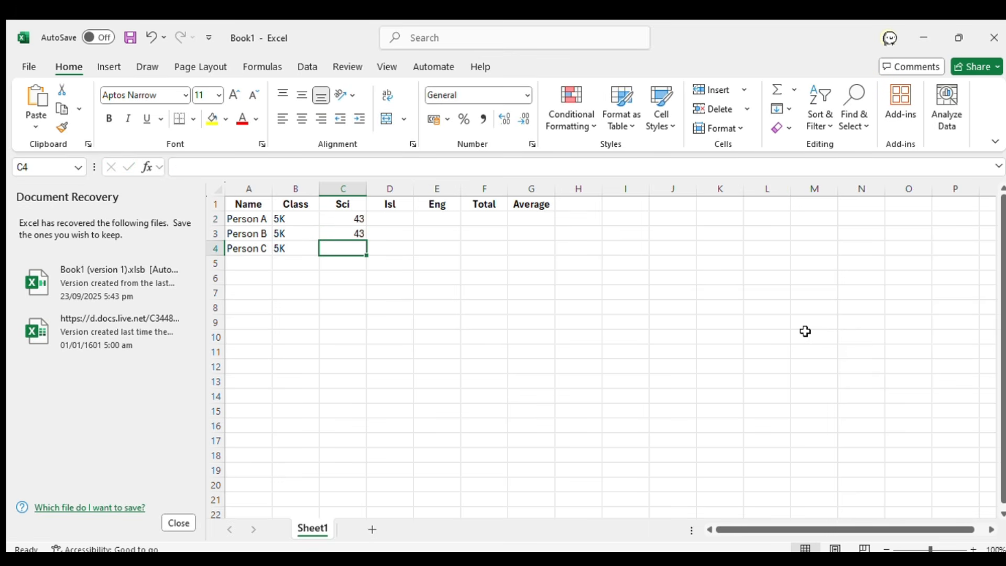
type("32")
key("Tab")
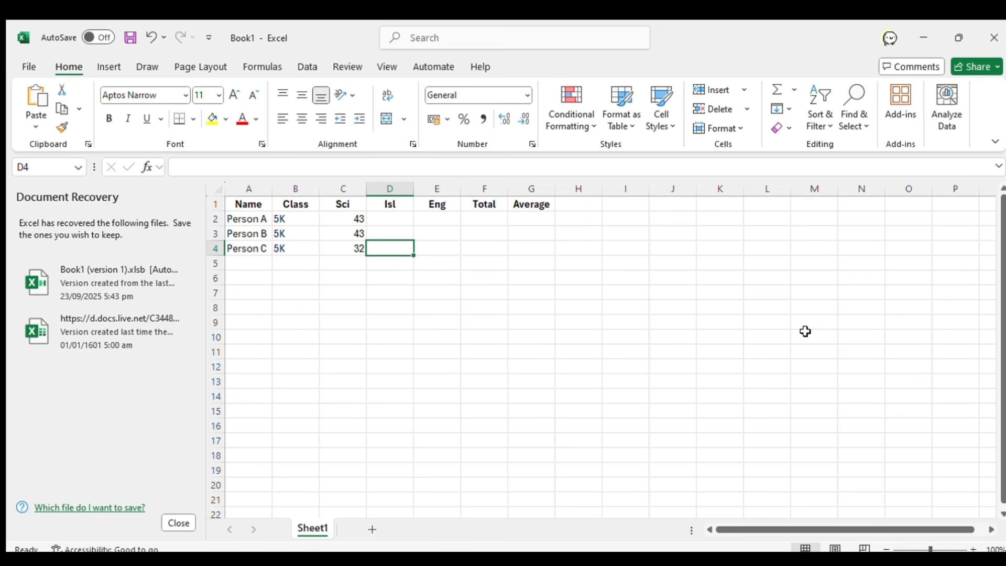
- Enter the Isl marks 44, 46 and 40 for Person A, Person B and Person C in D2 to D4
type("40")
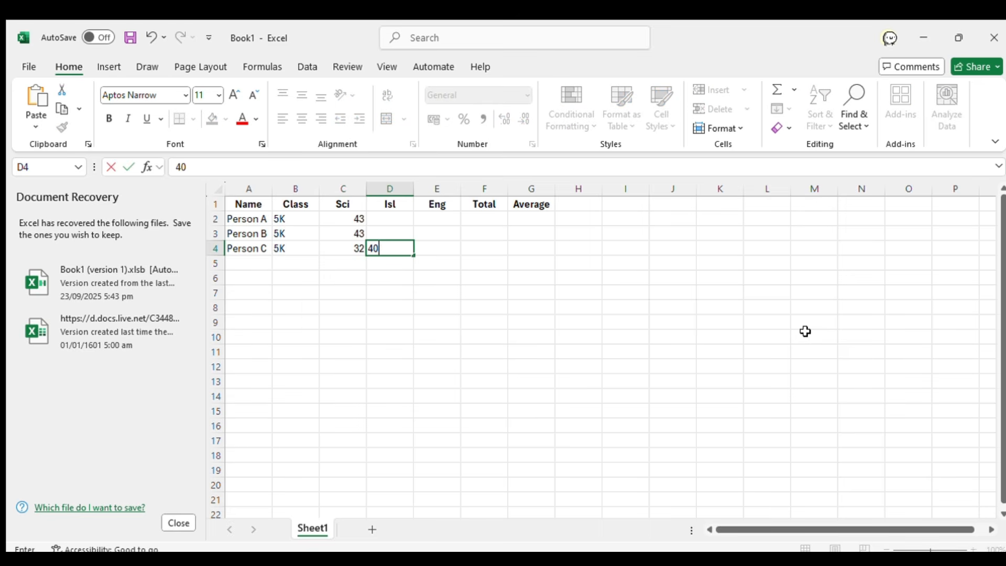
key("Up")
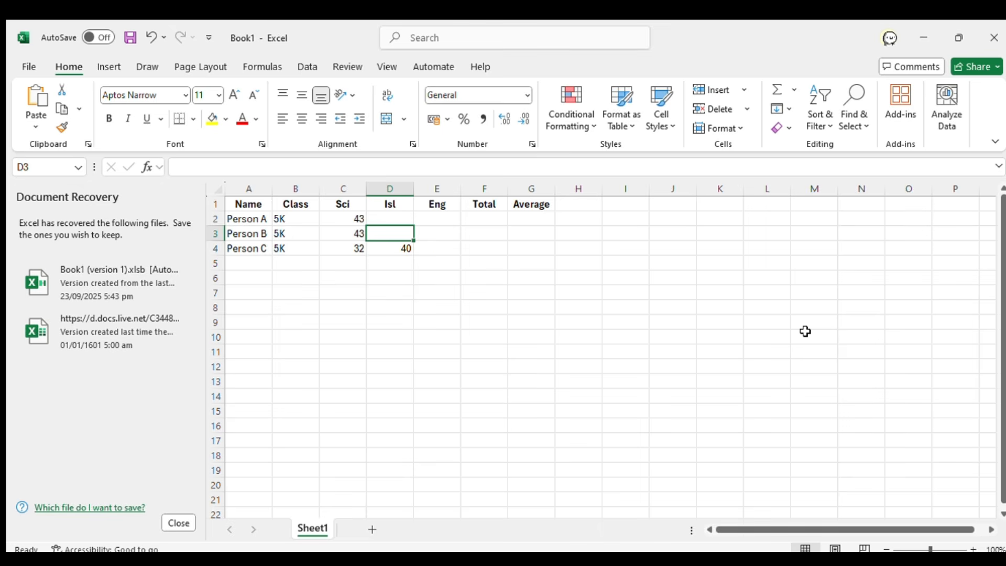
type("46")
key("Up")
type("44")
key("Tab")
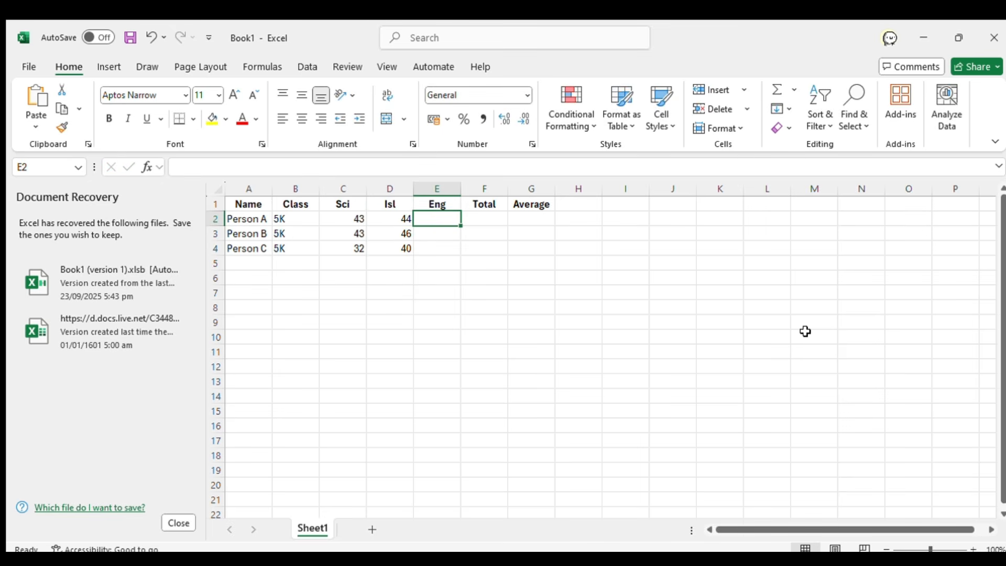
- Enter the Eng marks 32, 33 and 39 for Person A, Person B and Person C in E2 to E4
type("32")
key("Return")
type("33")
key("Return")
type("39")
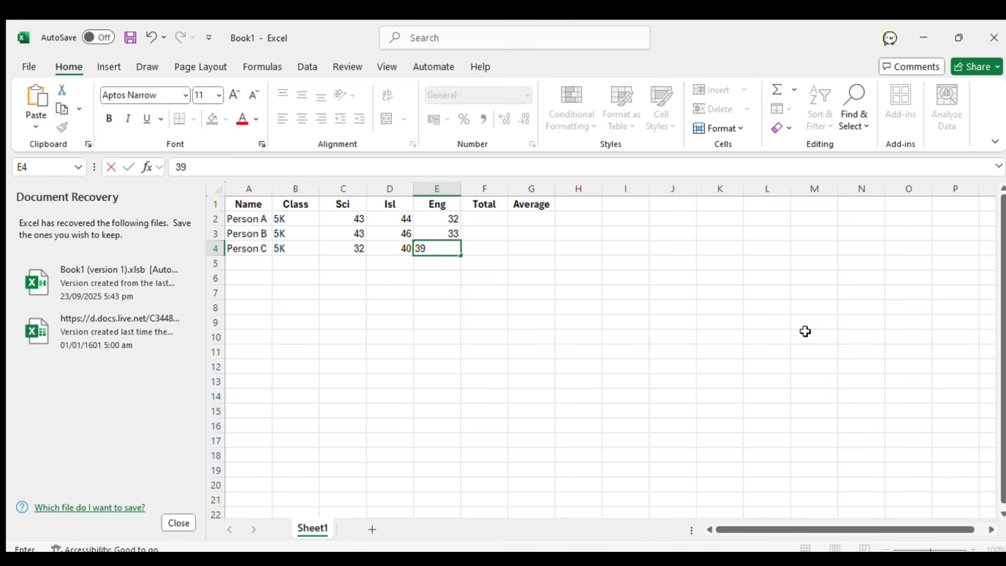
key("Tab")
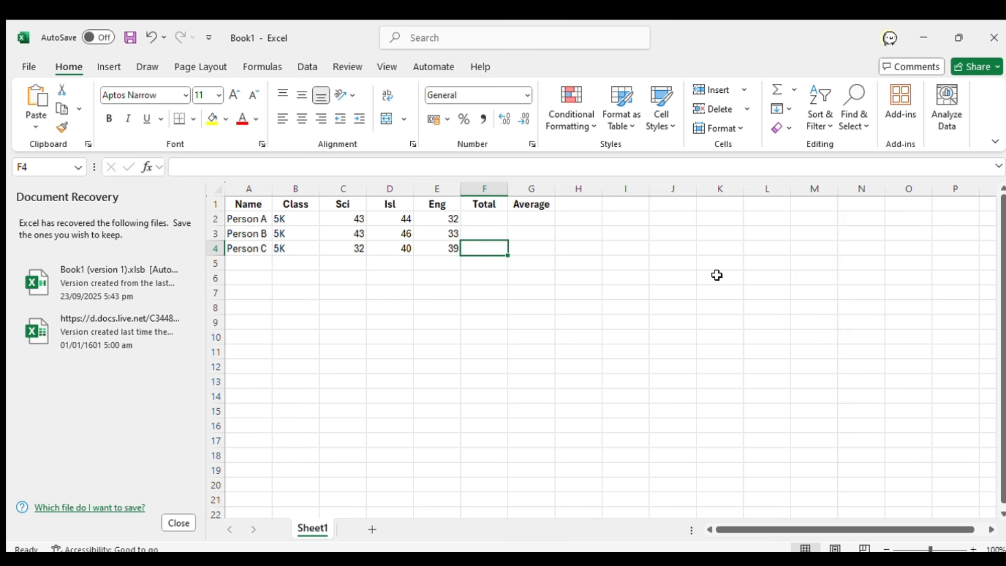
- Centre the contents of the whole marks table, cells A1 to H5, horizontally
left_click(259, 207)
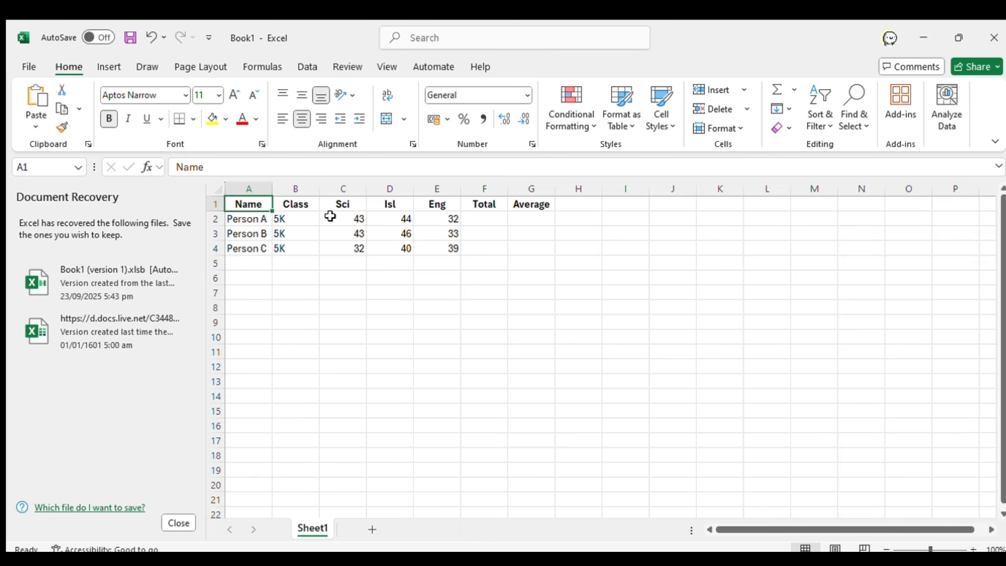
left_click(536, 246)
left_click_drag(266, 203, 568, 262)
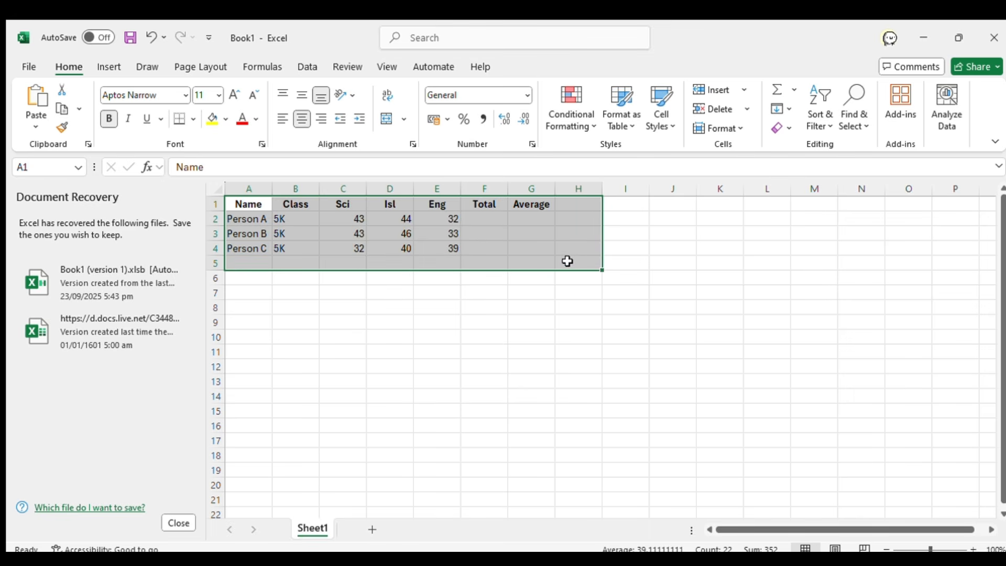
left_click(302, 120)
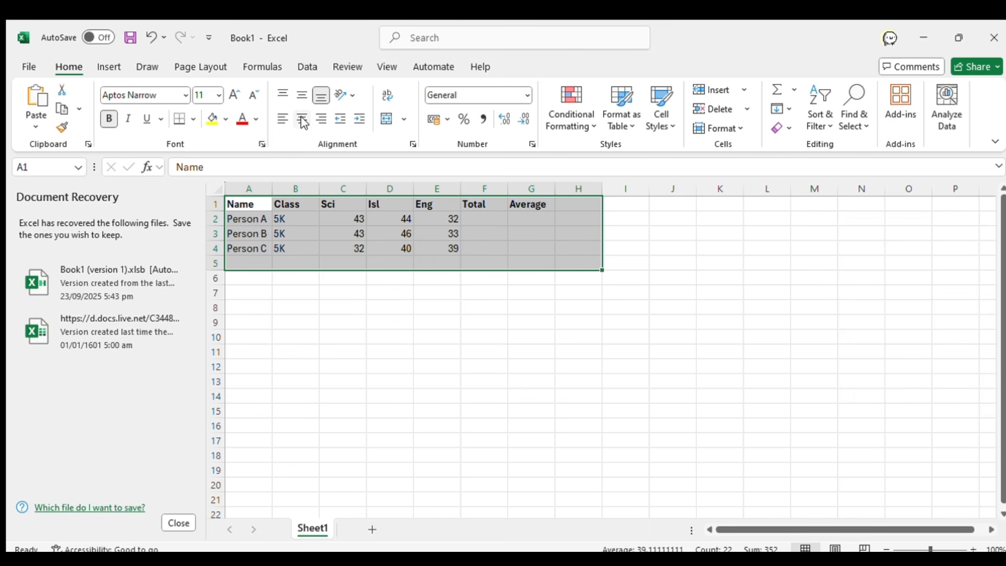
left_click(303, 120)
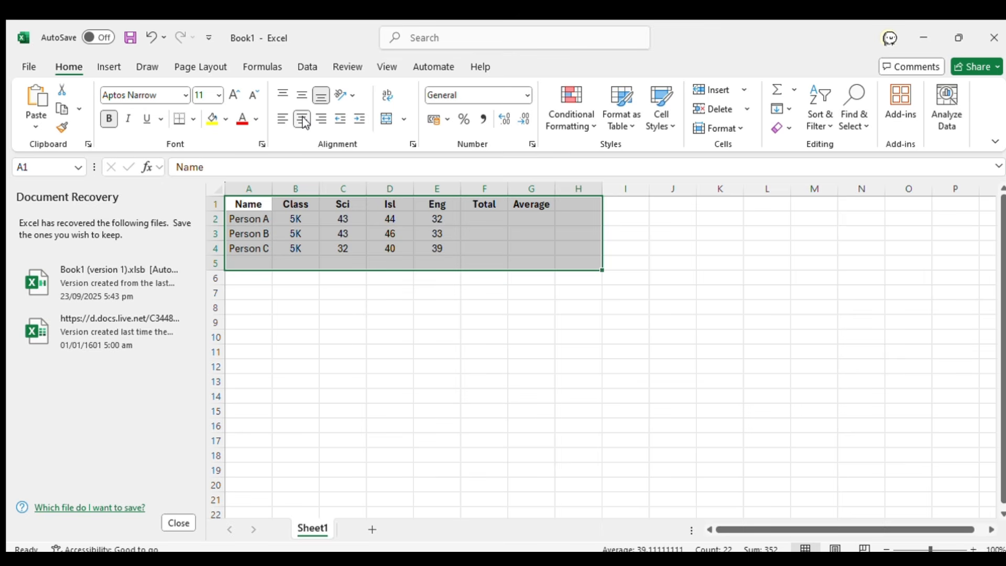
- Total Person A's three subject marks in F2 with the formula =SUM(c2,d2,e2)
left_click(486, 218)
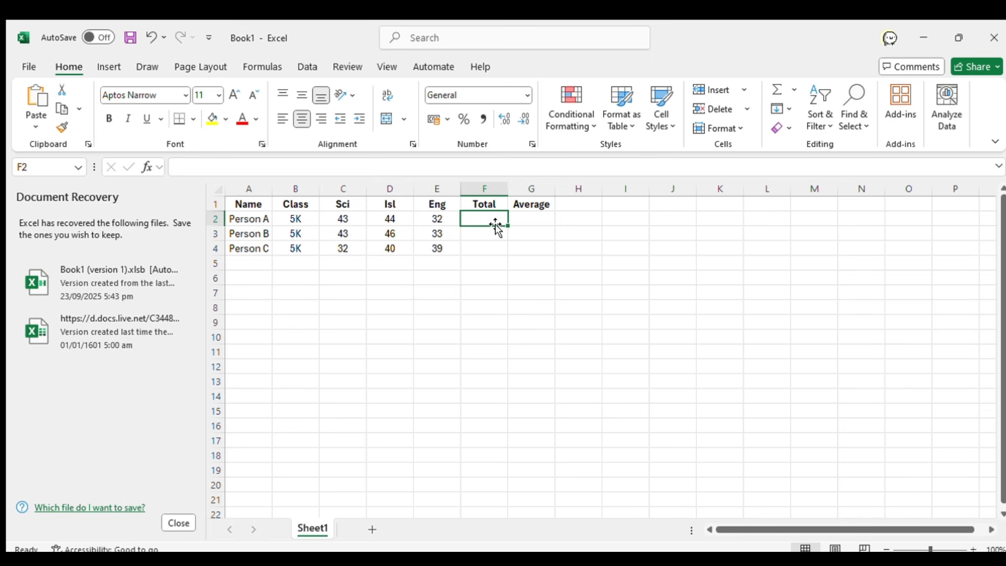
left_click_drag(489, 219, 529, 255)
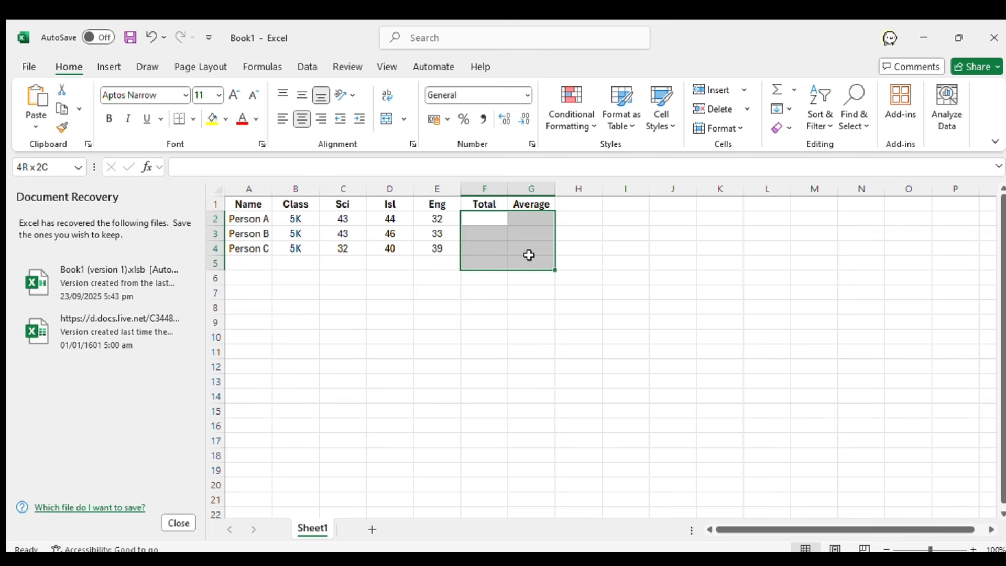
left_click(487, 220)
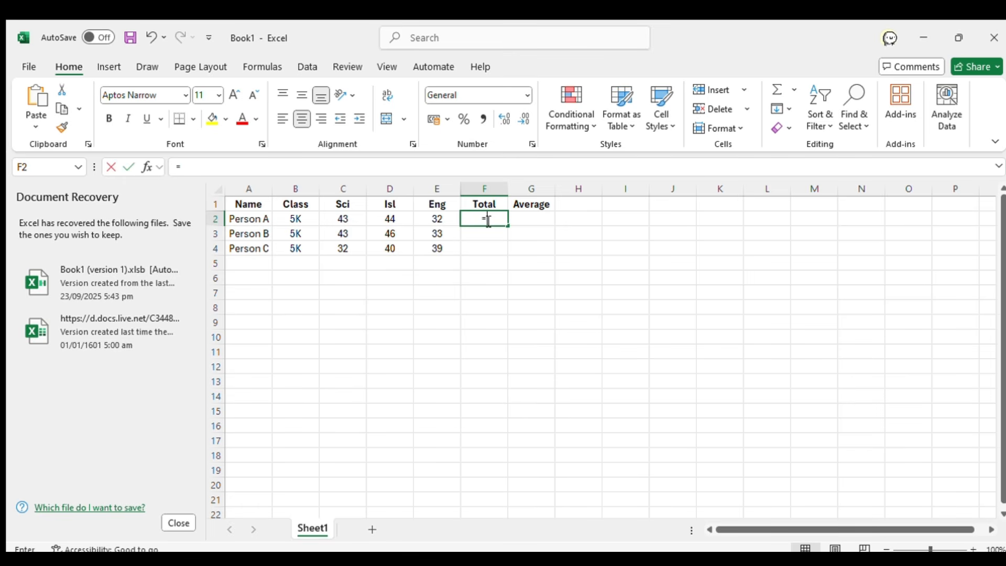
type("=SU")
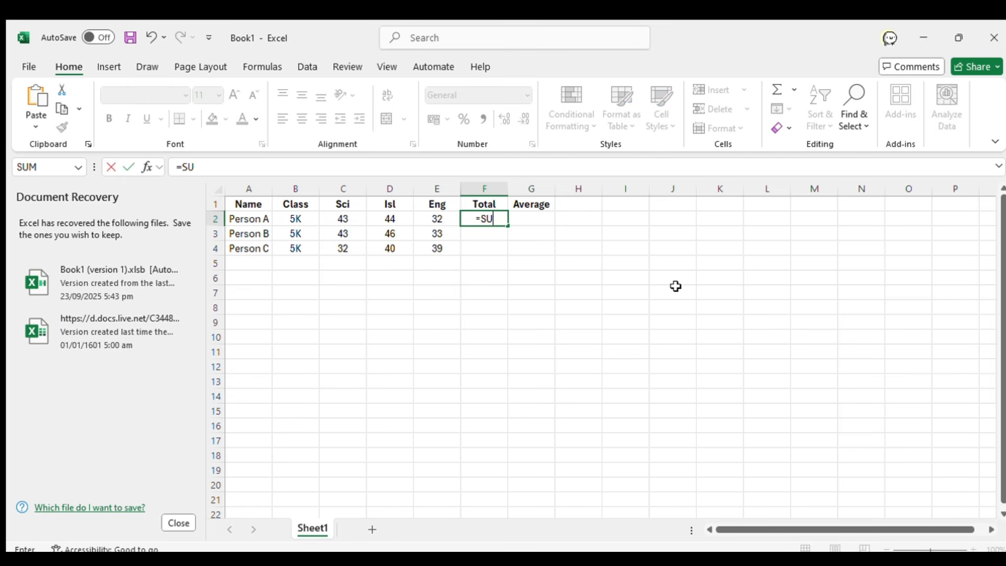
type("M(")
left_click(335, 219)
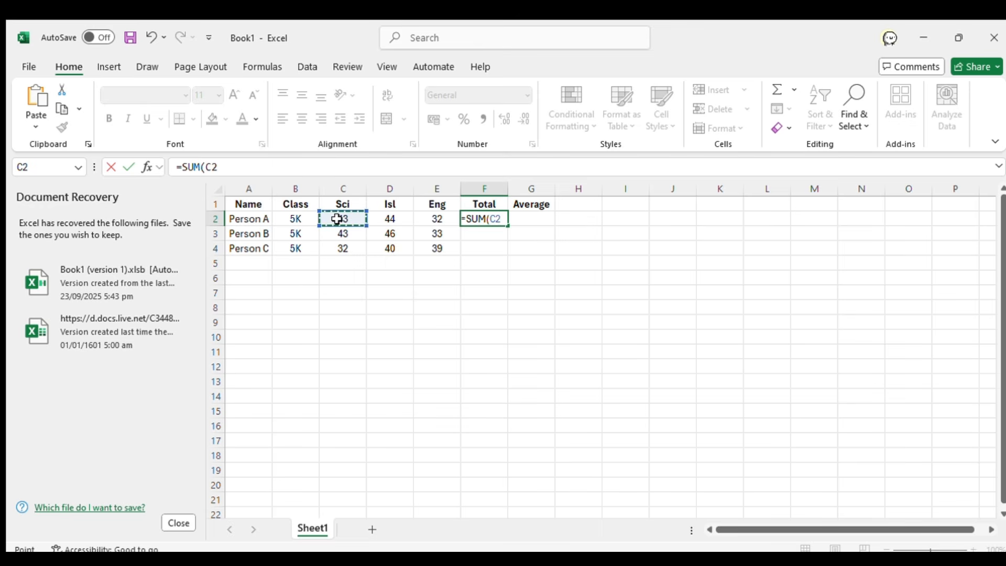
left_click(386, 219)
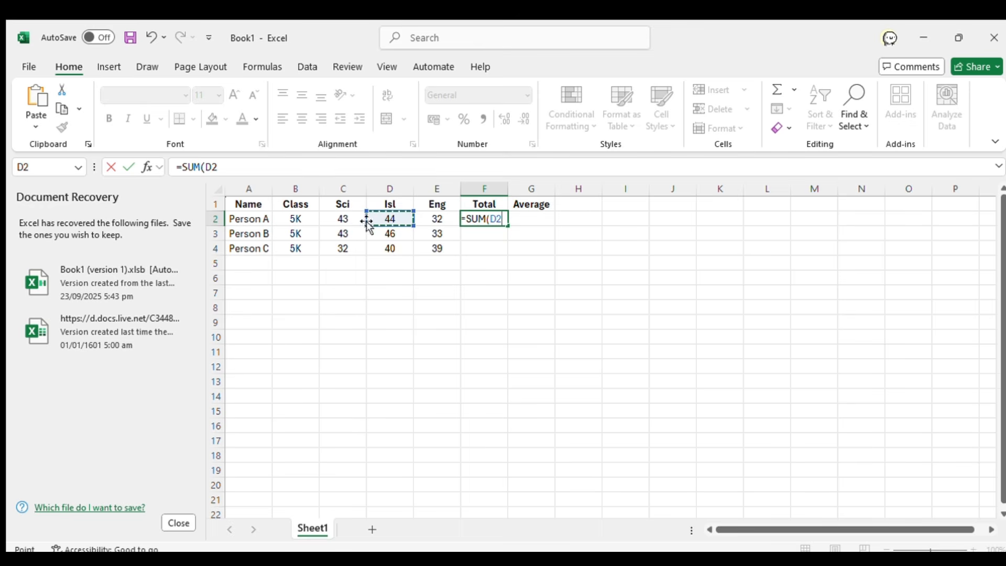
left_click(434, 219)
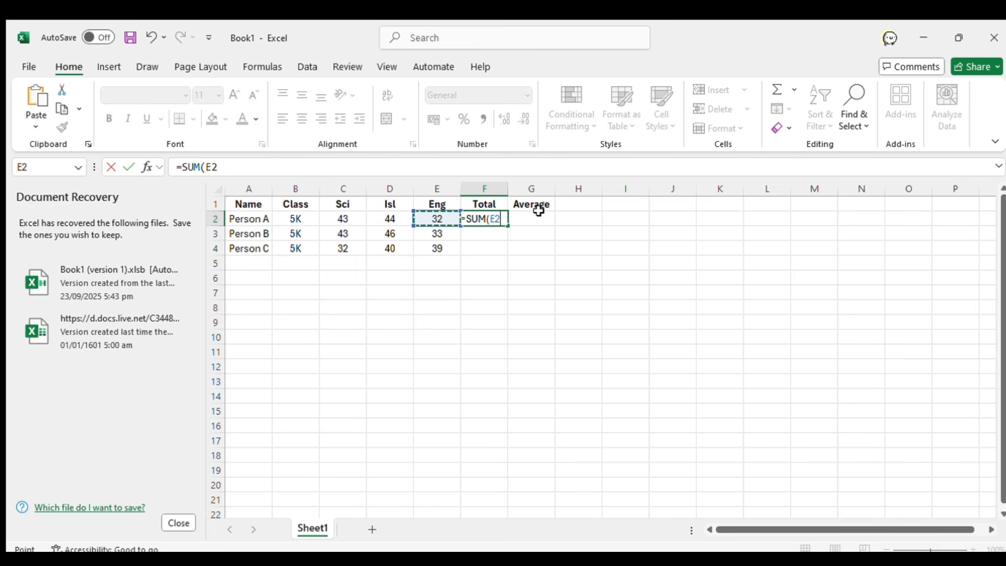
key("BackSpace")
key("BackSpace")
type("c2,")
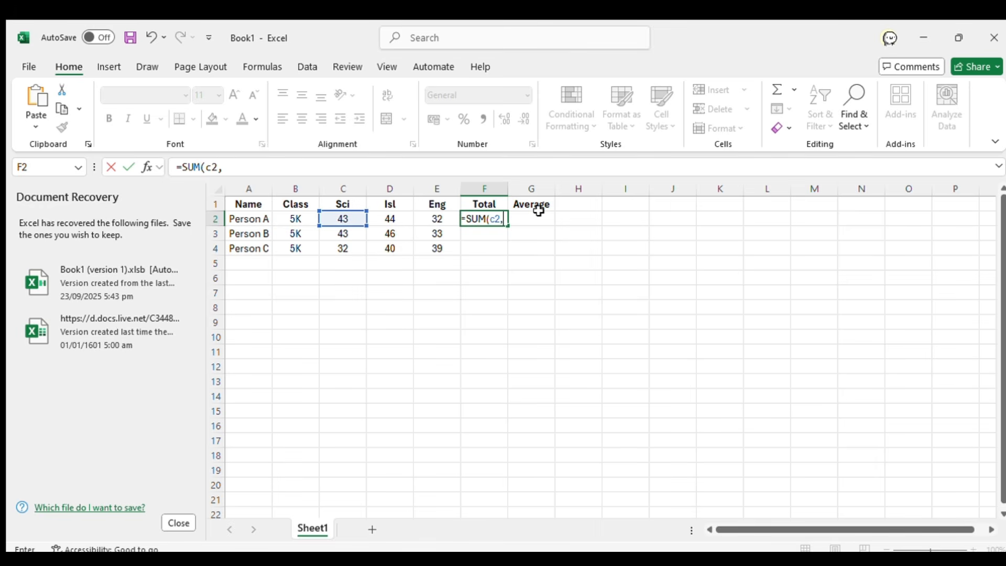
type("d2,e2")
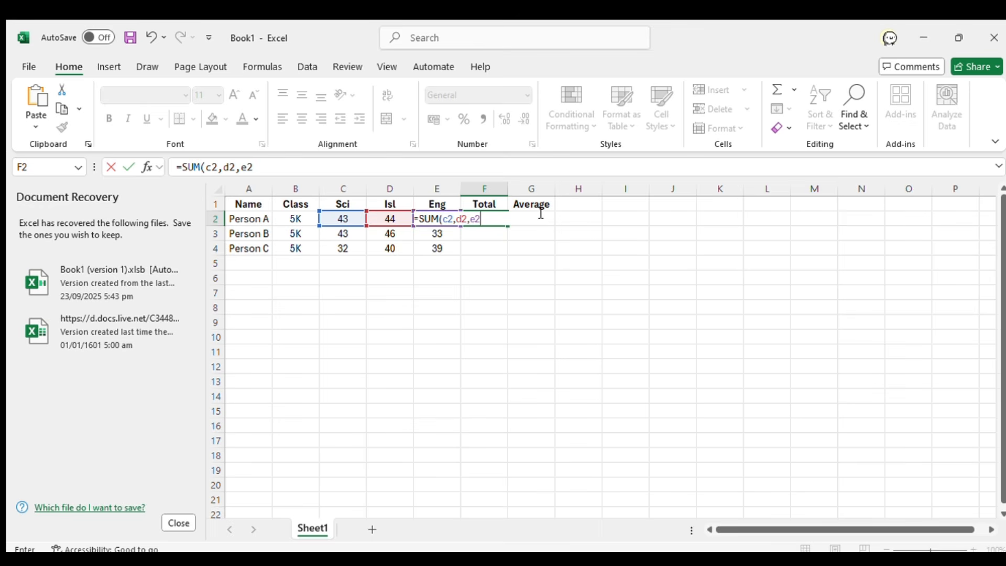
key("Return")
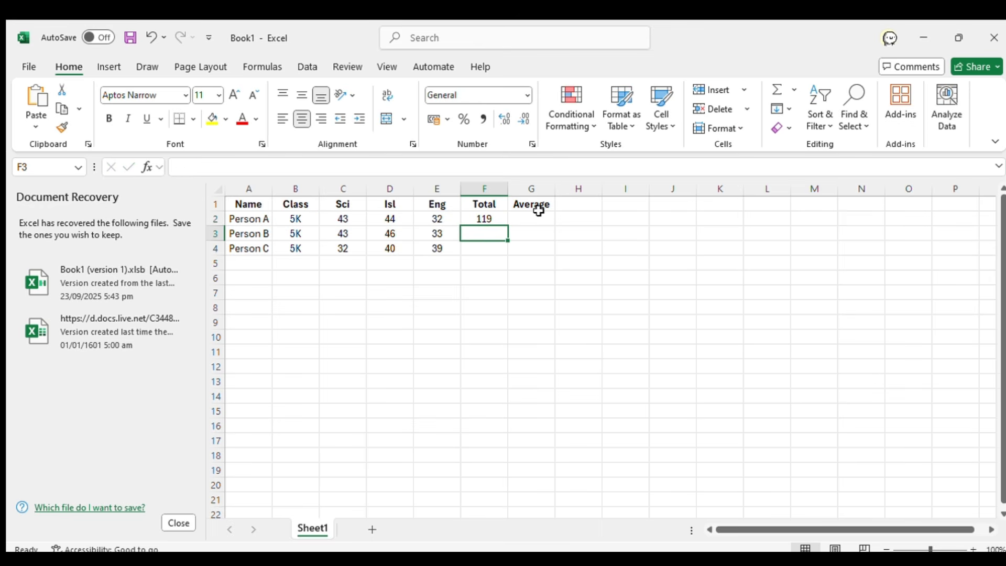
- Total Person B's three subject marks in F3 with the formula =sum(c3,d3,e3)
type("=")
key("Escape")
type("=sum")
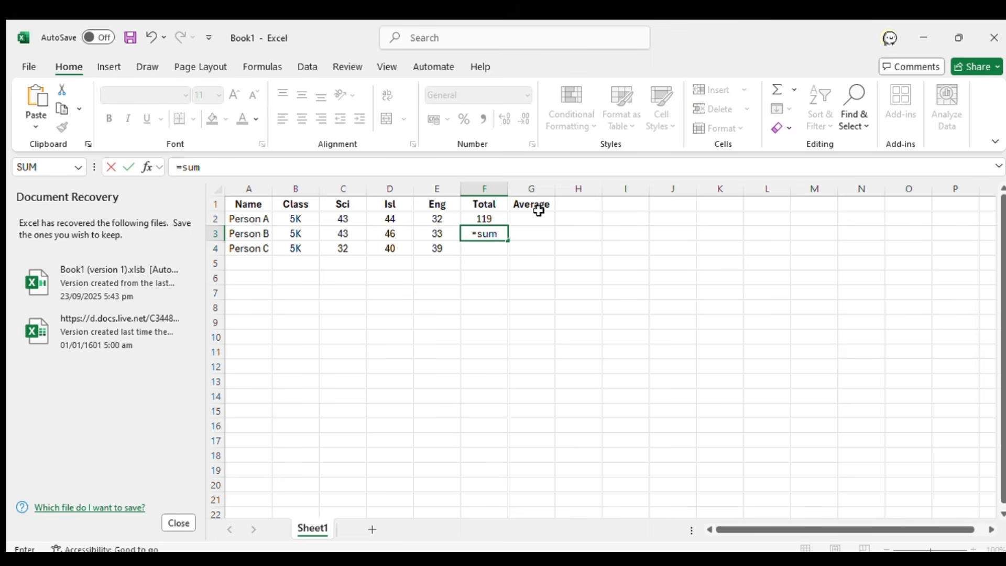
type("(c3,")
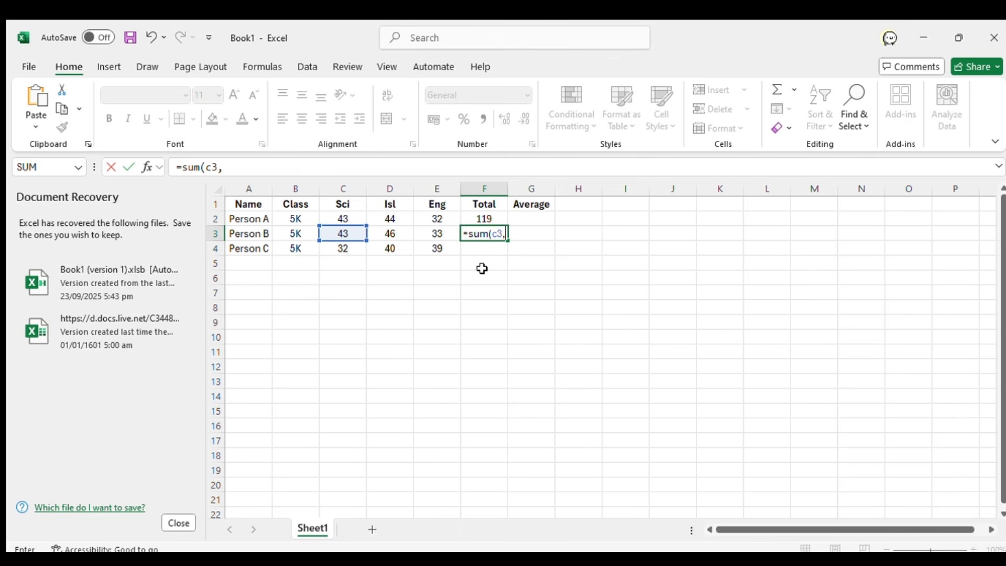
type("d3,e3")
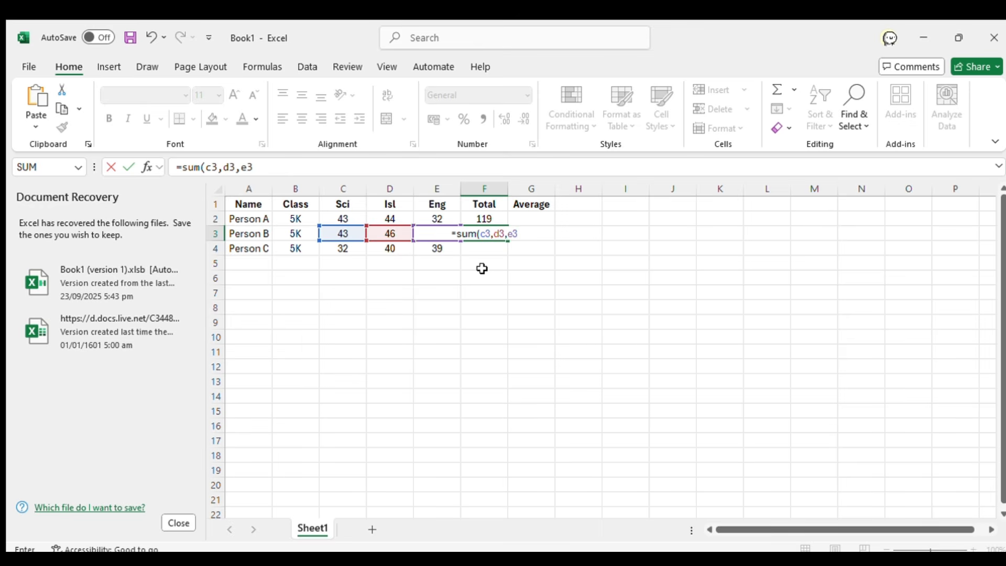
key("Left")
key("Right")
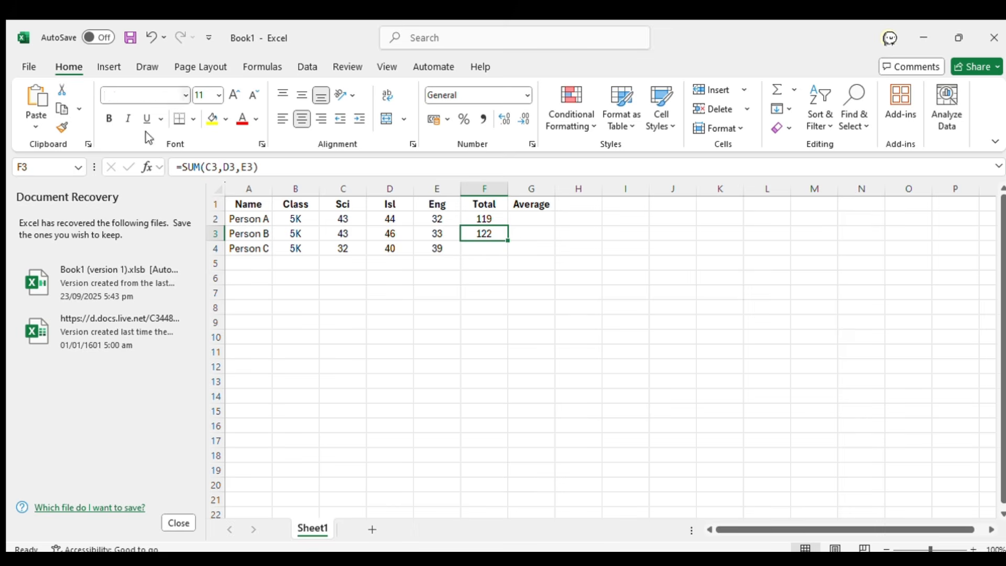
- Remove the closing bracket from Person B's SUM formula in F3 and enter the formula again
left_click(252, 170)
left_click(224, 168)
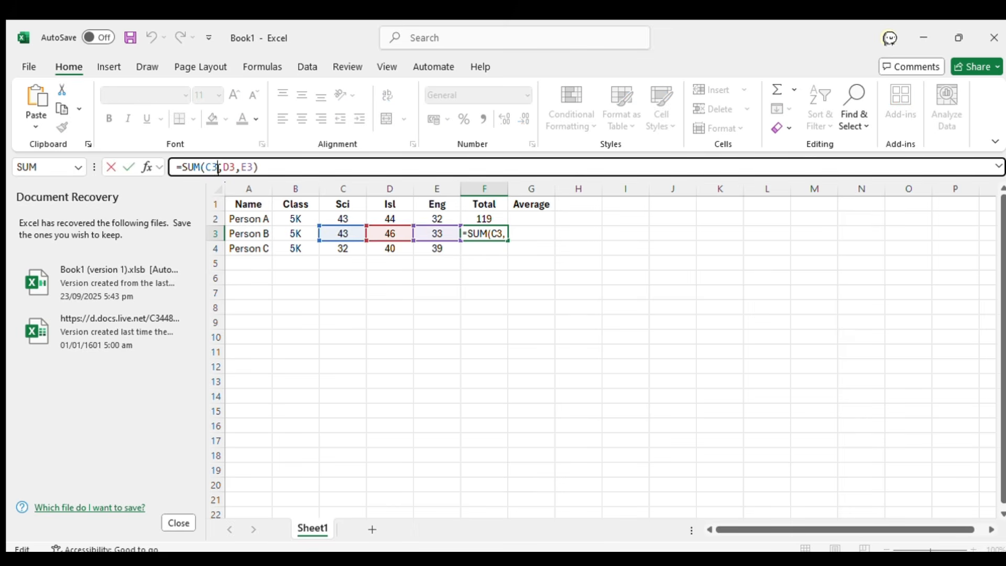
left_click(224, 171)
left_click(240, 172)
double_click(240, 170)
left_click(261, 168)
key("BackSpace")
left_click(496, 239)
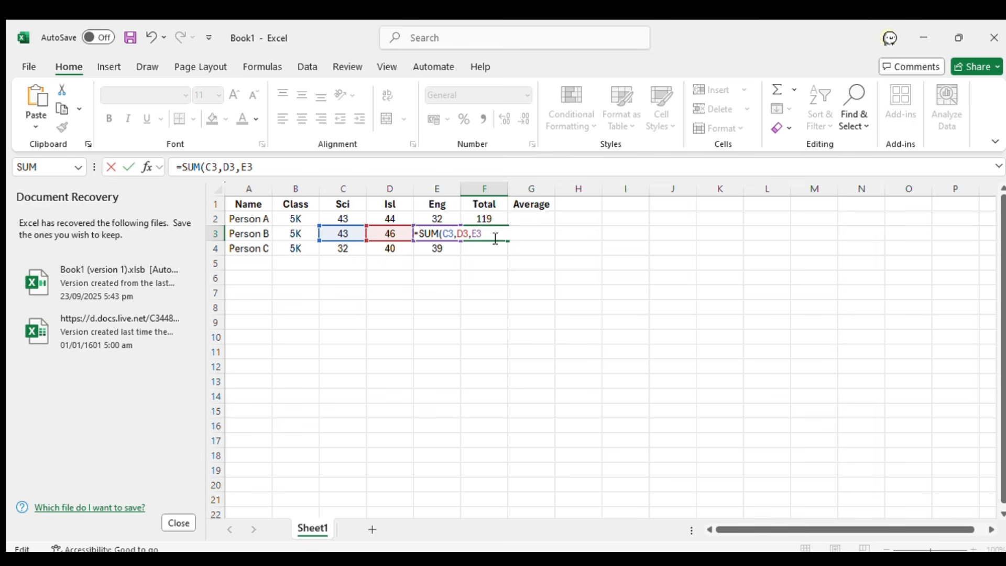
key("Return")
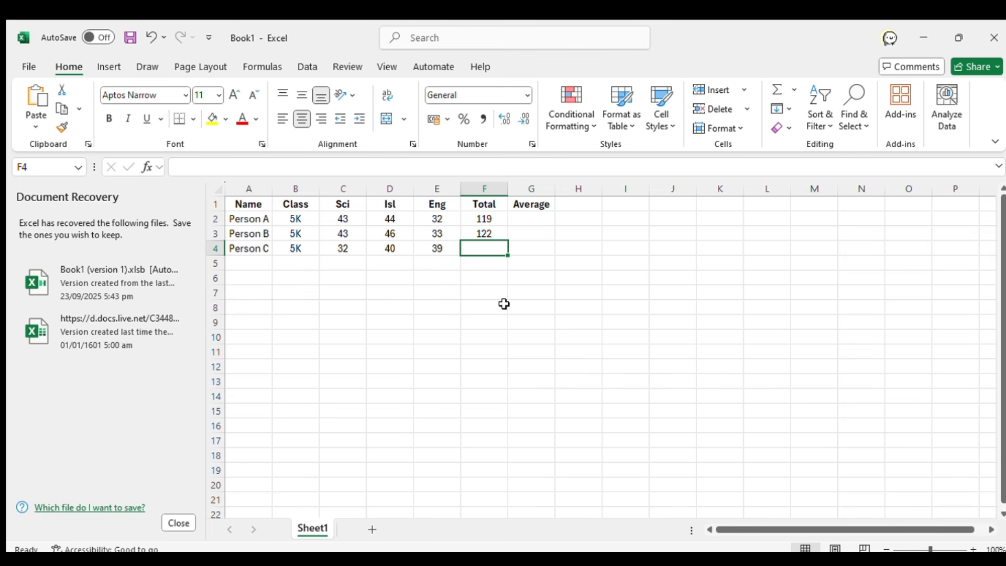
- Total Person C's marks in F4 with a SUM formula over the range C4:E4
type("=")
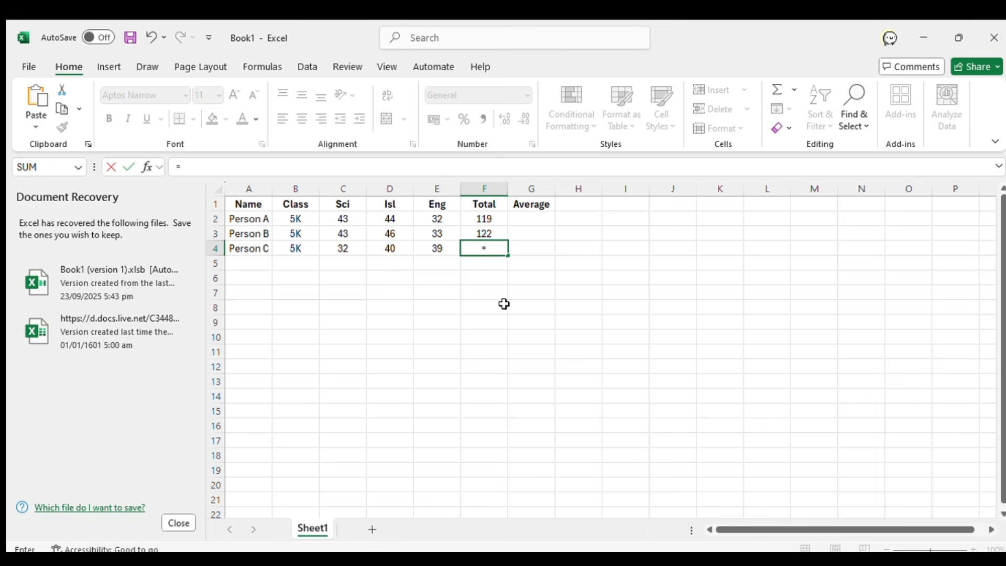
type("sum(")
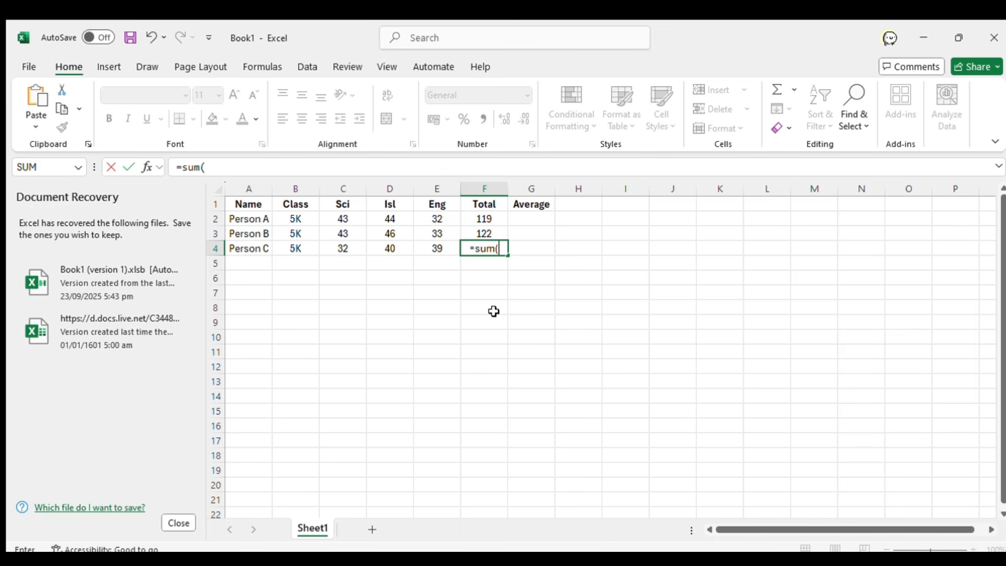
left_click_drag(337, 245, 427, 247)
key("Return")
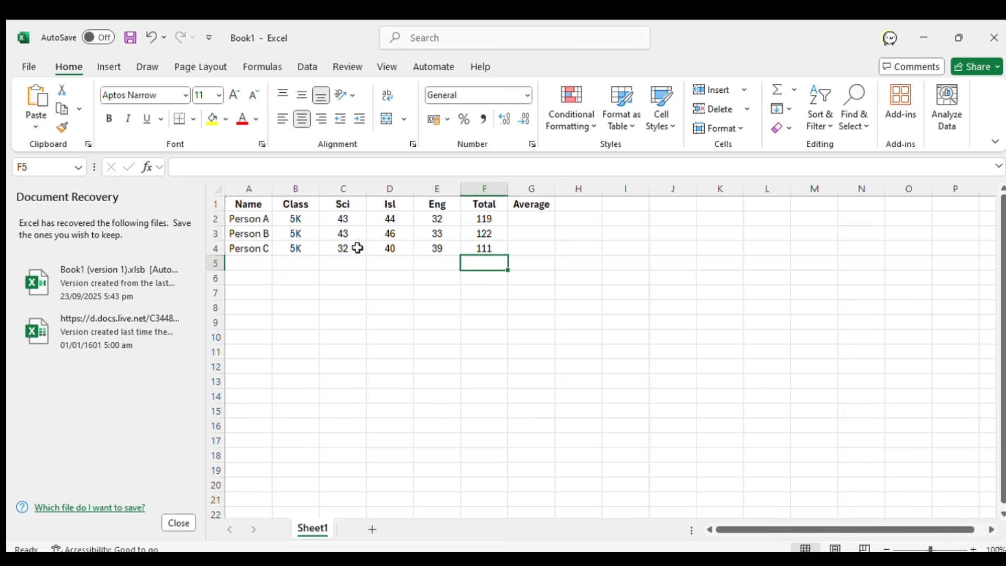
- Rebuild Person C's total in F4 as a SUM formula by reselecting the mark range C4:E4
left_click(503, 249)
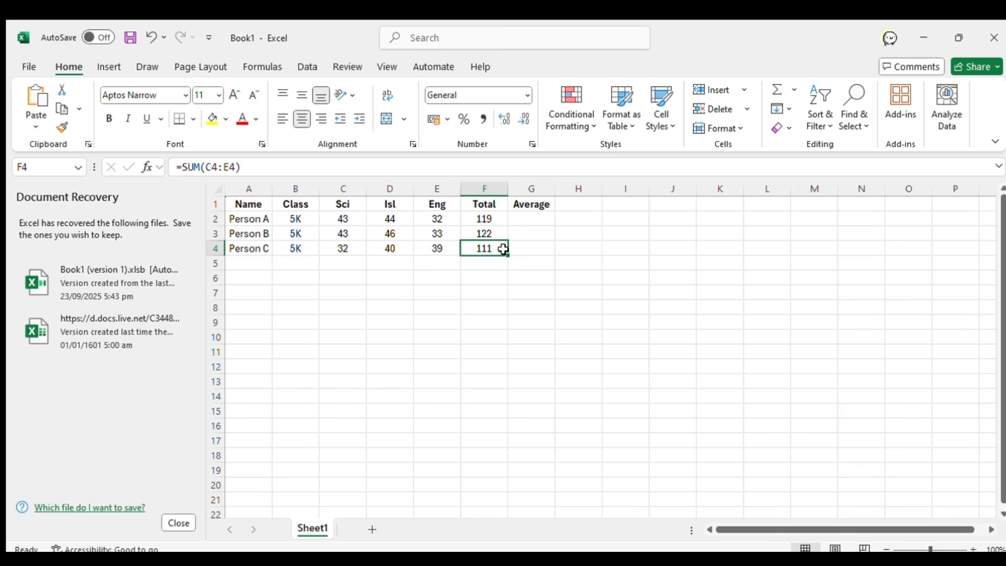
left_click(386, 173)
key("BackSpace")
key("BackSpace")
key("BackSpace")
key("BackSpace")
key("BackSpace")
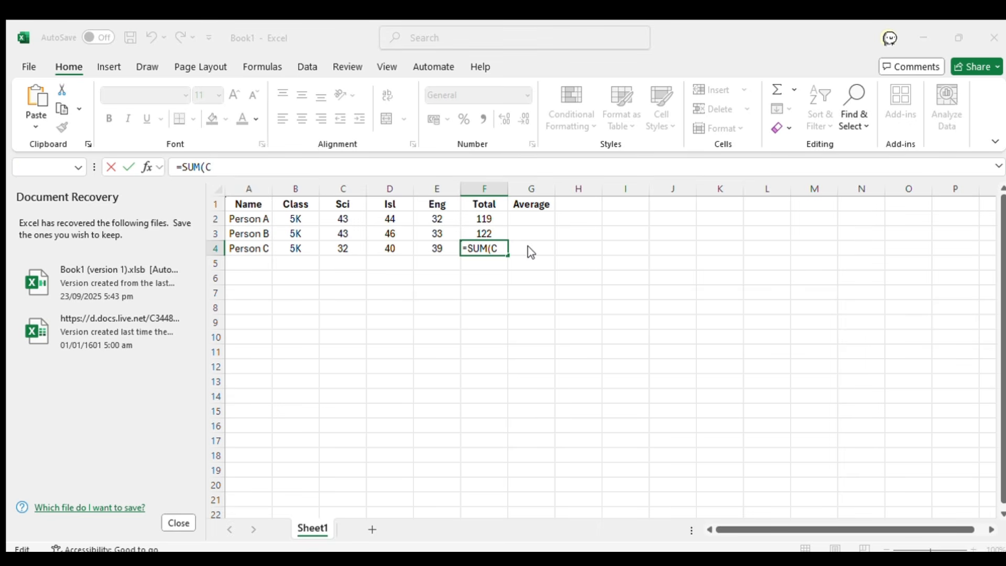
left_click(689, 242)
left_click(503, 249)
key("BackSpace")
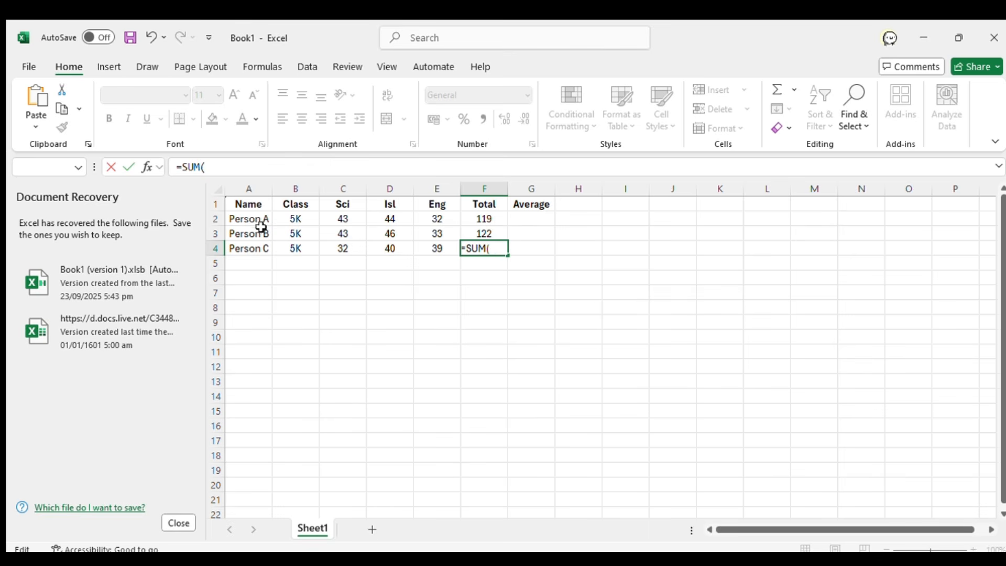
left_click_drag(337, 248, 418, 250)
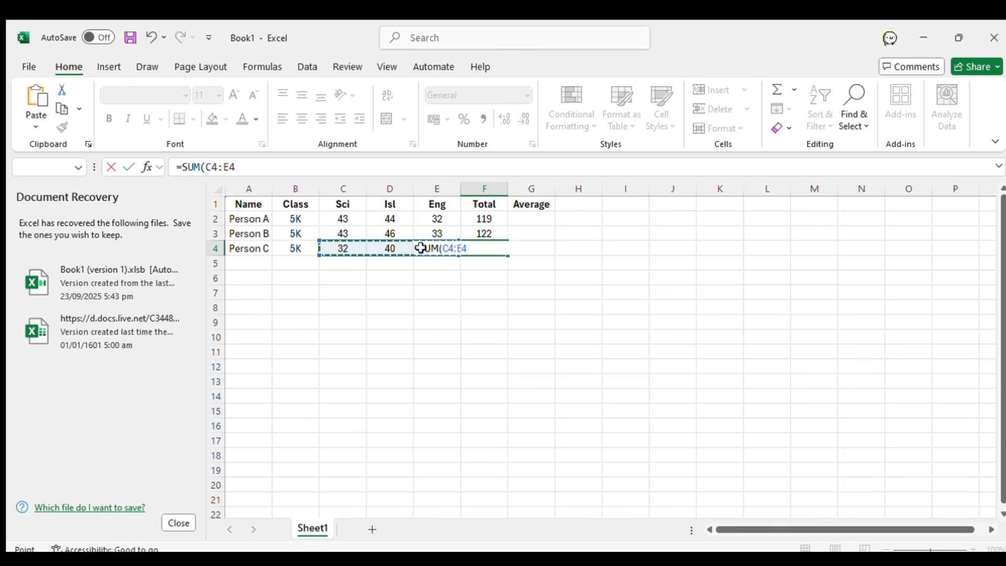
key("Return")
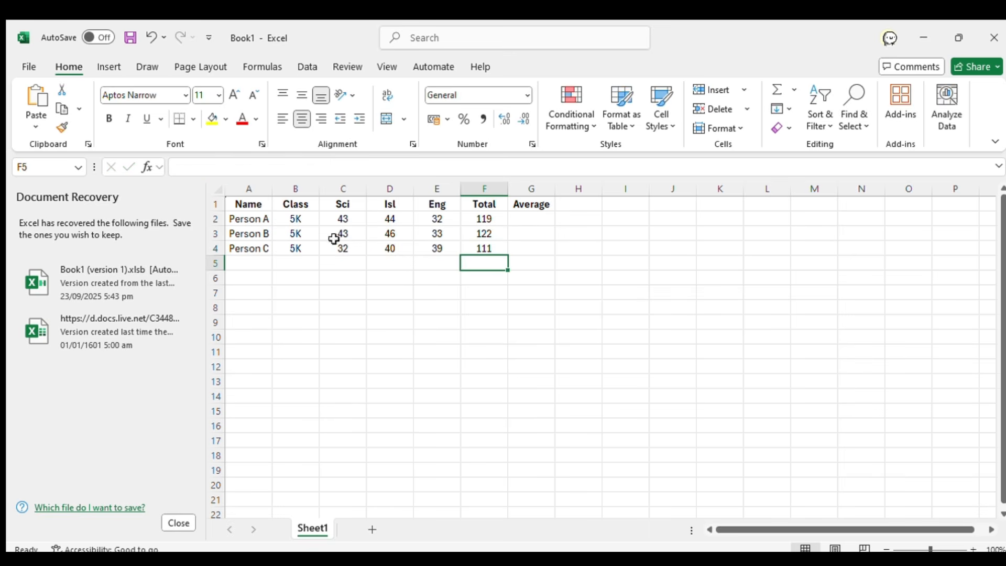
left_click_drag(246, 204, 525, 213)
left_click(394, 280)
left_click_drag(253, 204, 546, 256)
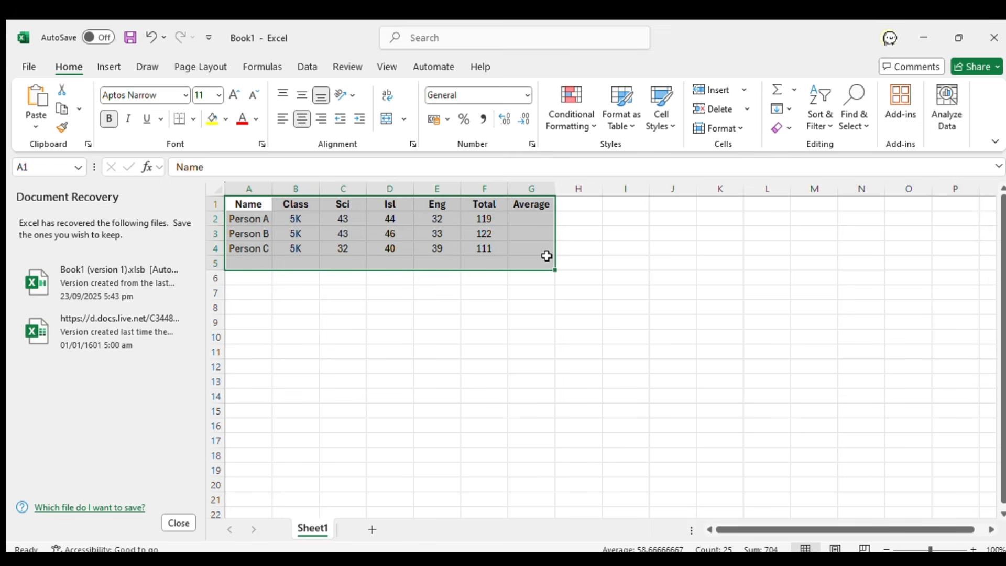
left_click(513, 329)
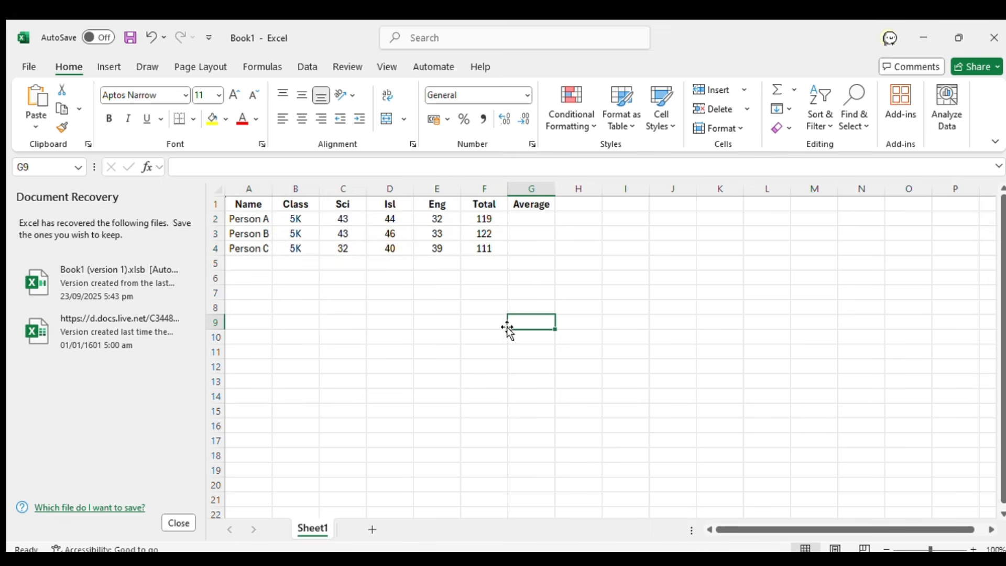
- Add the names Person D, Person E and Person F in cells A5 to A7
left_click(248, 262)
type("P")
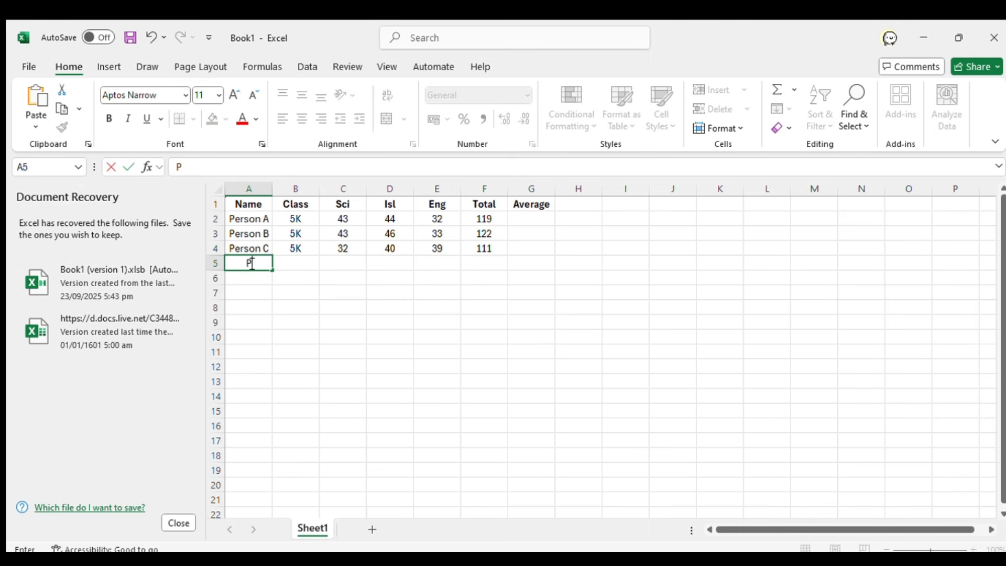
type("erson D")
key("Return")
type("Pe")
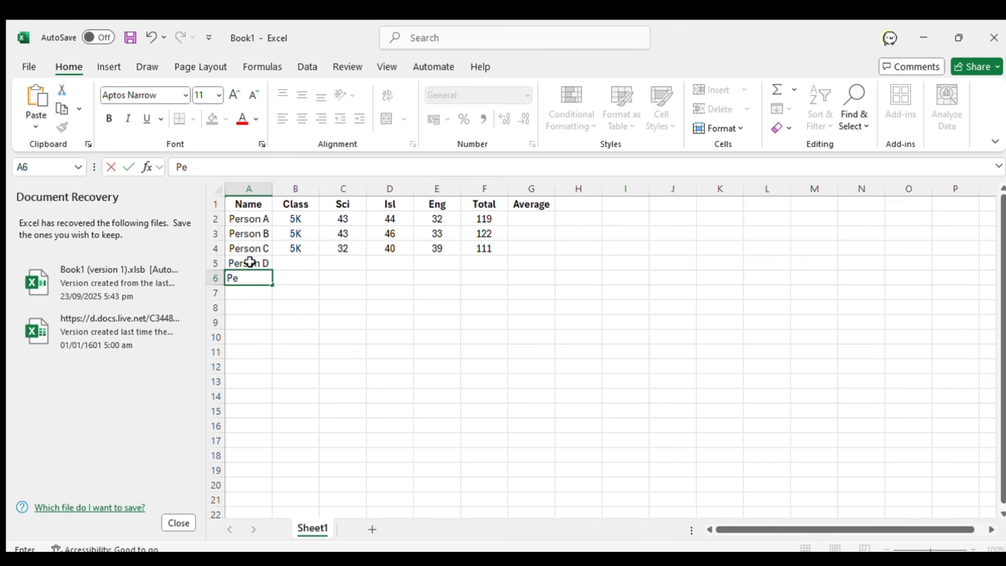
type("rson E")
key("Return")
type("Person F")
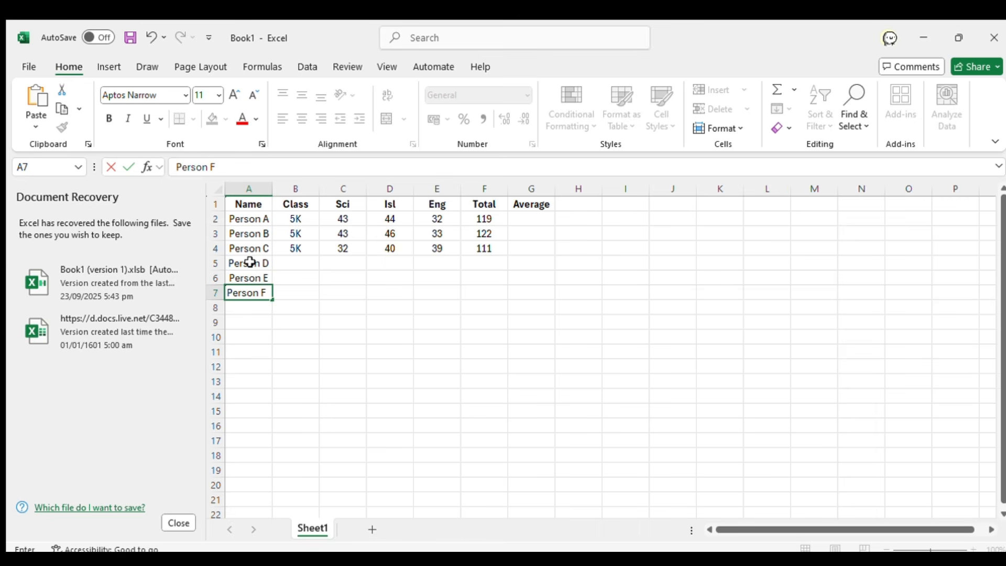
- Fill the class 5K from B4 down to B7 for the three added students
left_click(287, 264)
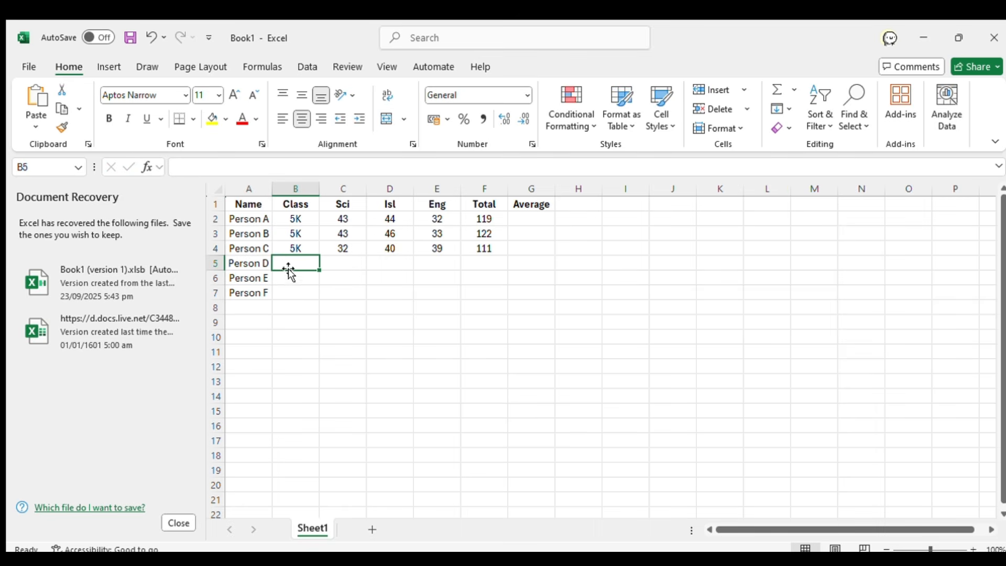
left_click(293, 243)
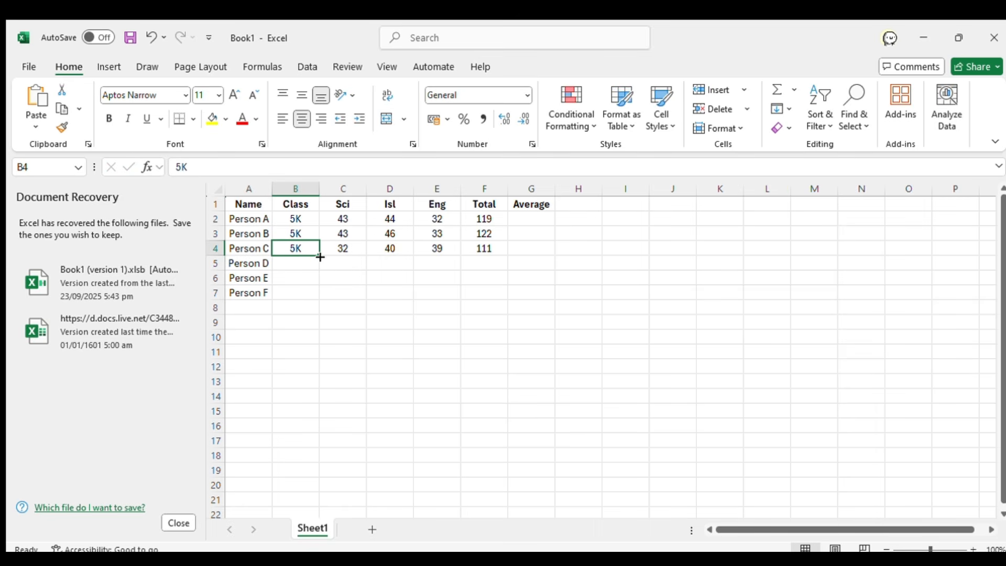
left_click_drag(318, 254, 311, 293)
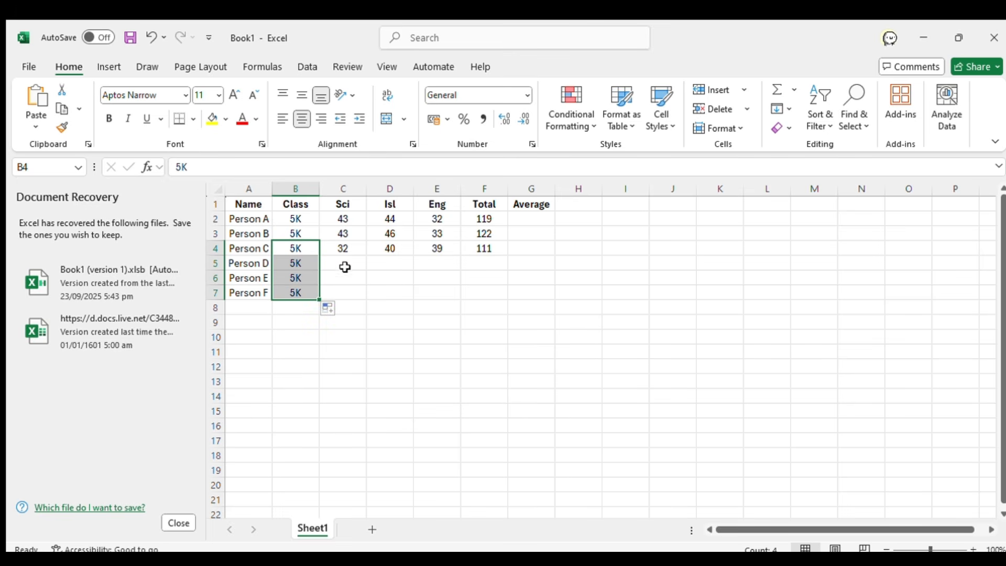
- Enter the Sci marks 43, 40 and 45 for Persons D, E and F in C5:C7
left_click(343, 262)
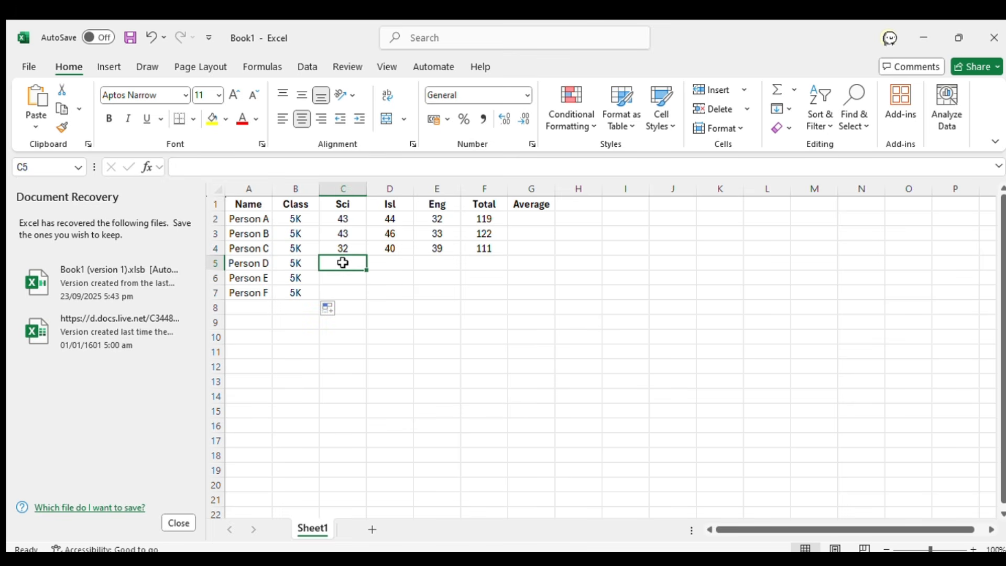
type("43")
key("Return")
type("4")
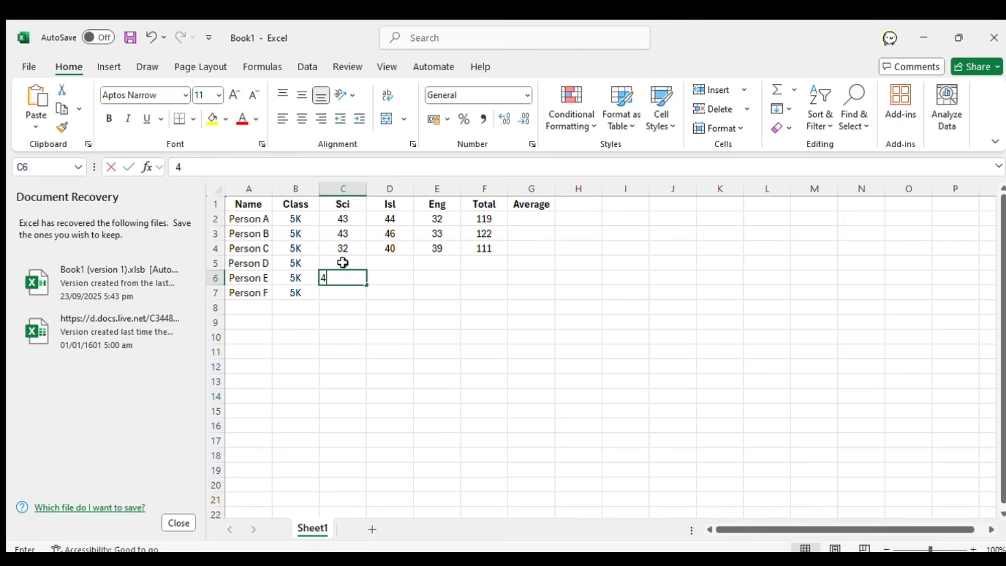
type("0")
key("Return")
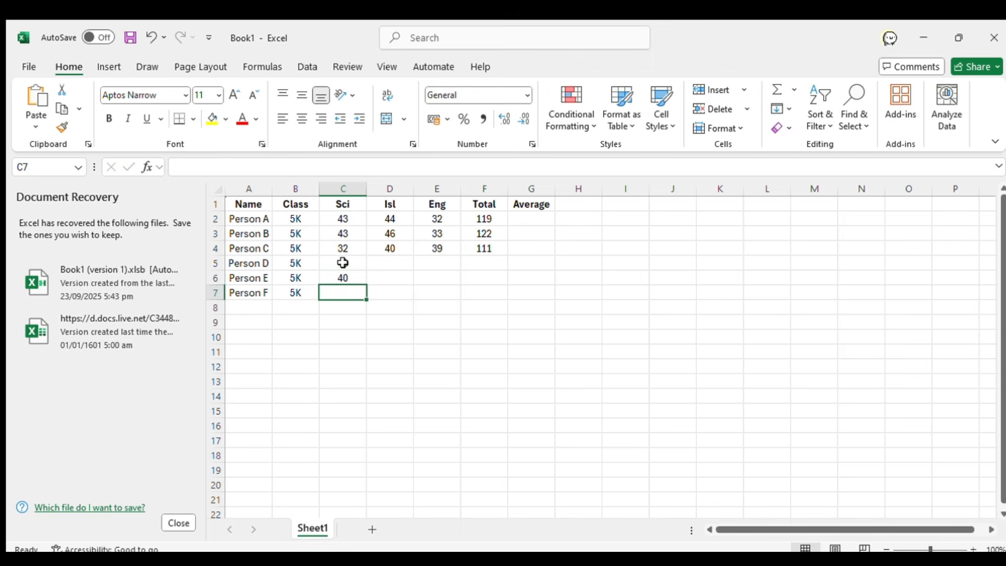
type("45")
key("Tab")
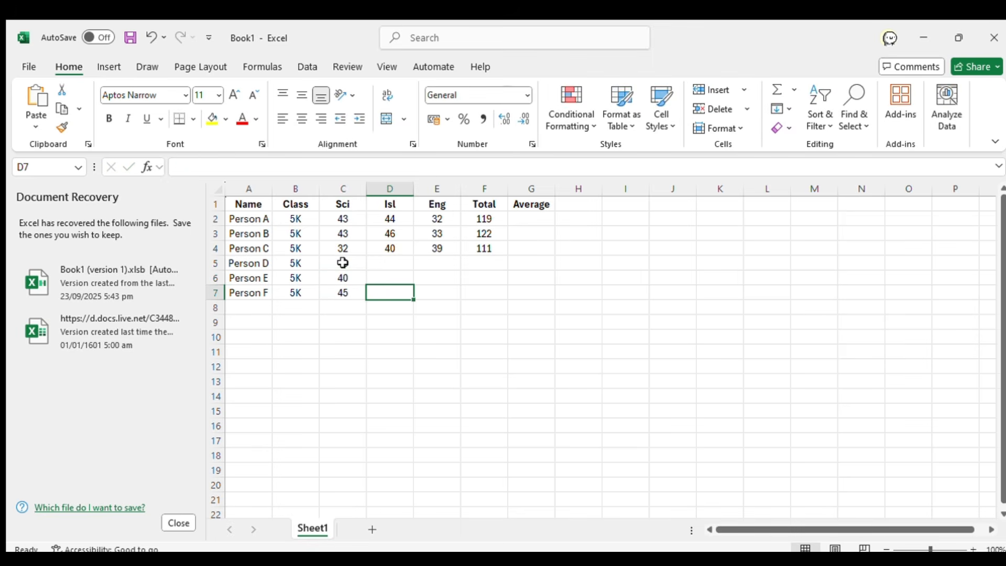
- Enter the Isl marks 42, 40 and 50 for Persons D, E and F in D5:D7
type("50")
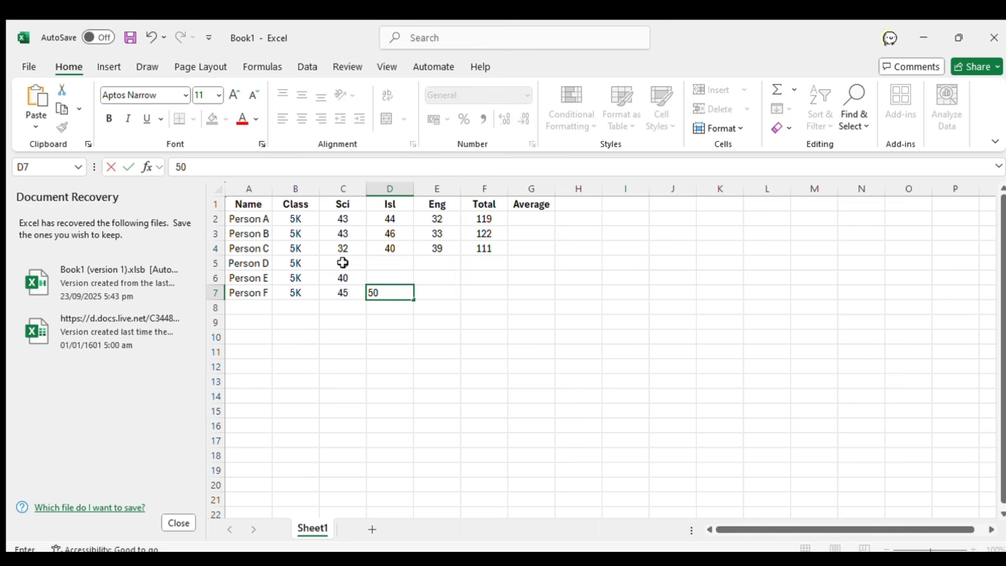
key("Up")
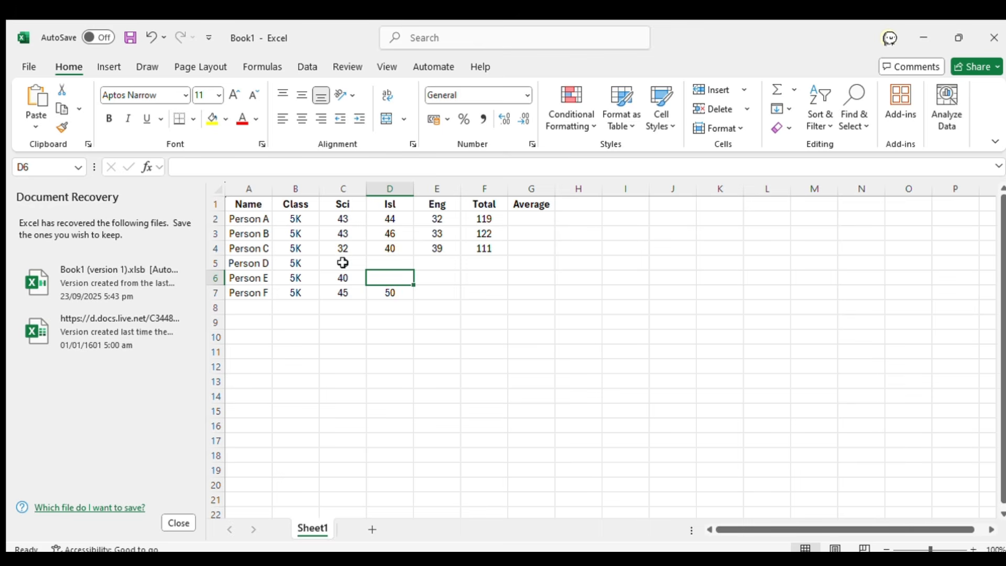
type("40")
key("Up")
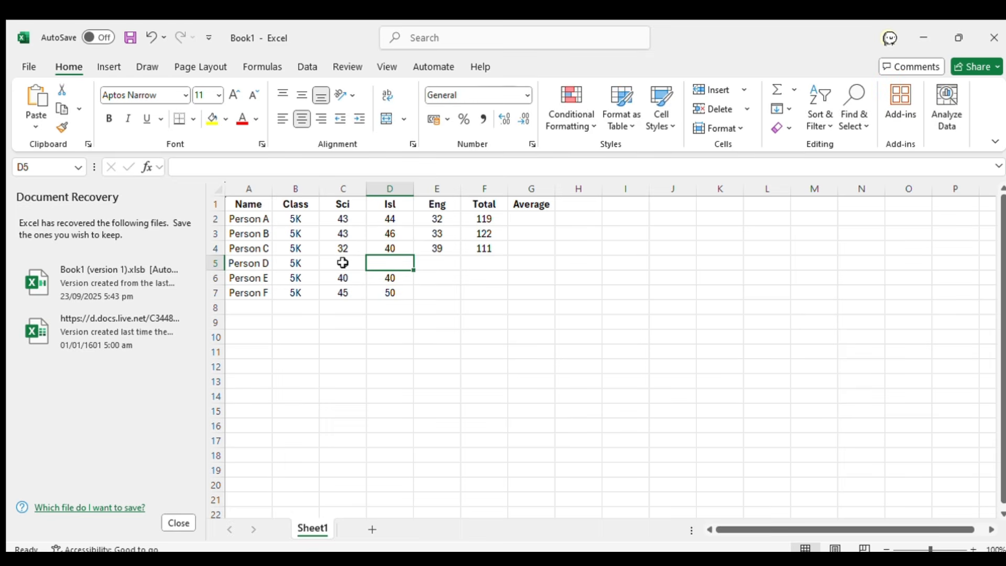
type("42")
key("Tab")
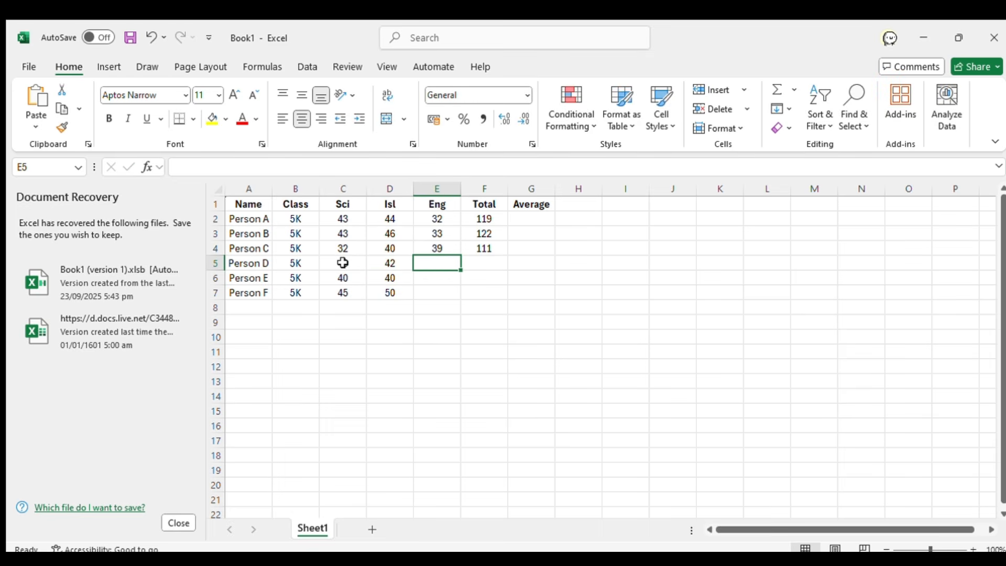
- Enter the Eng marks 50, 46 and 32 for Persons D, E and F in E5:E7
type("50")
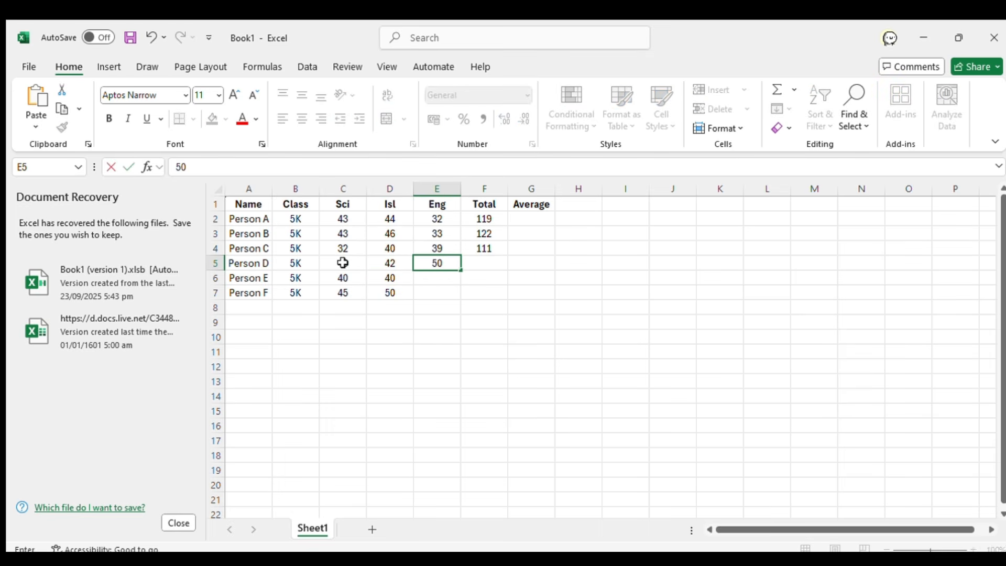
key("Return")
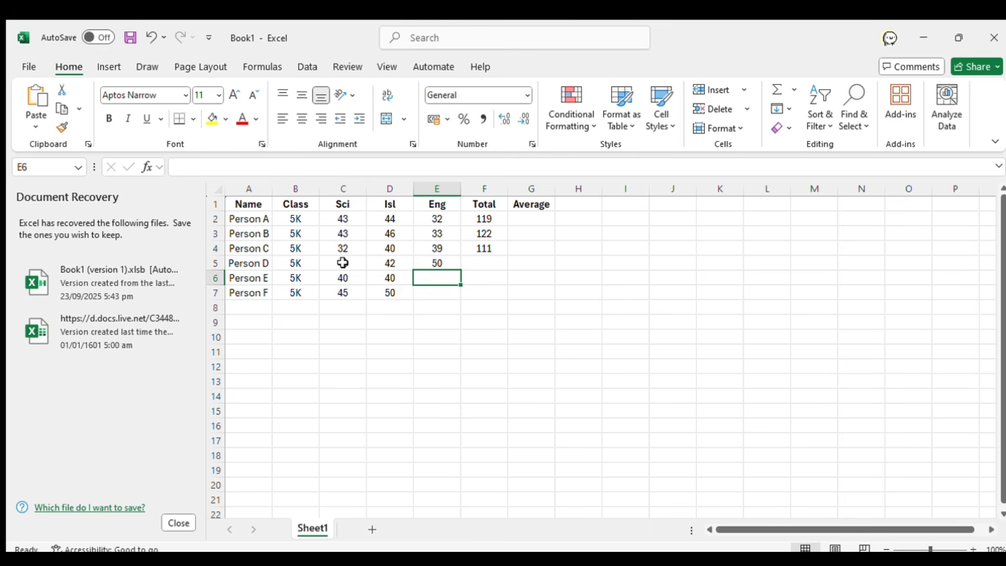
type("46")
key("Return")
type("32")
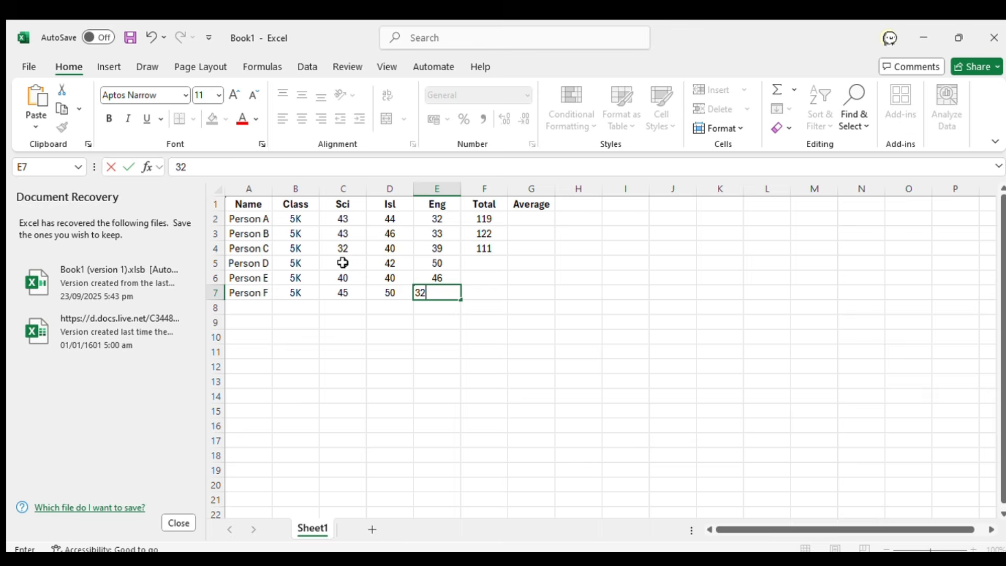
left_click(464, 286)
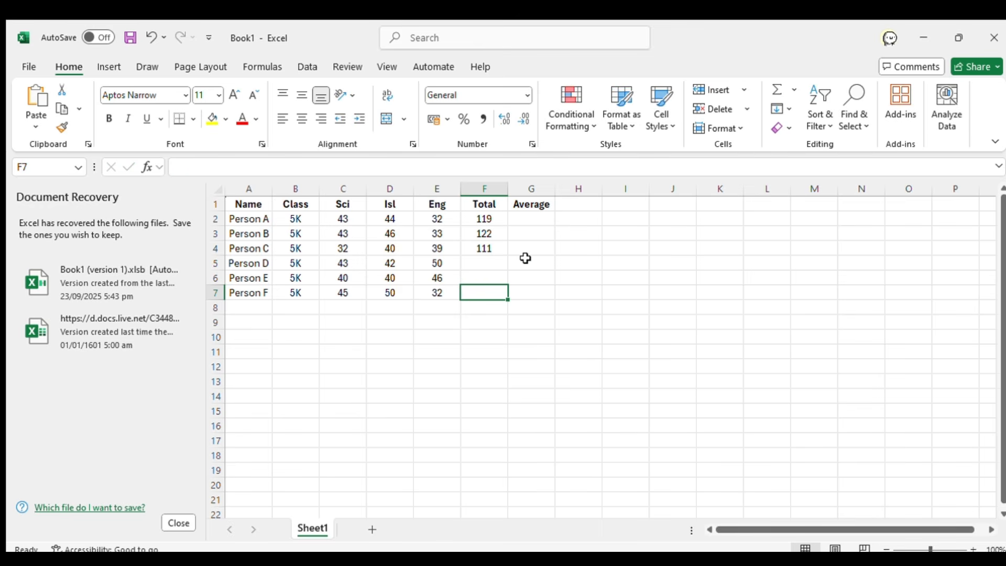
left_click(294, 288)
left_click_drag(298, 218, 318, 300)
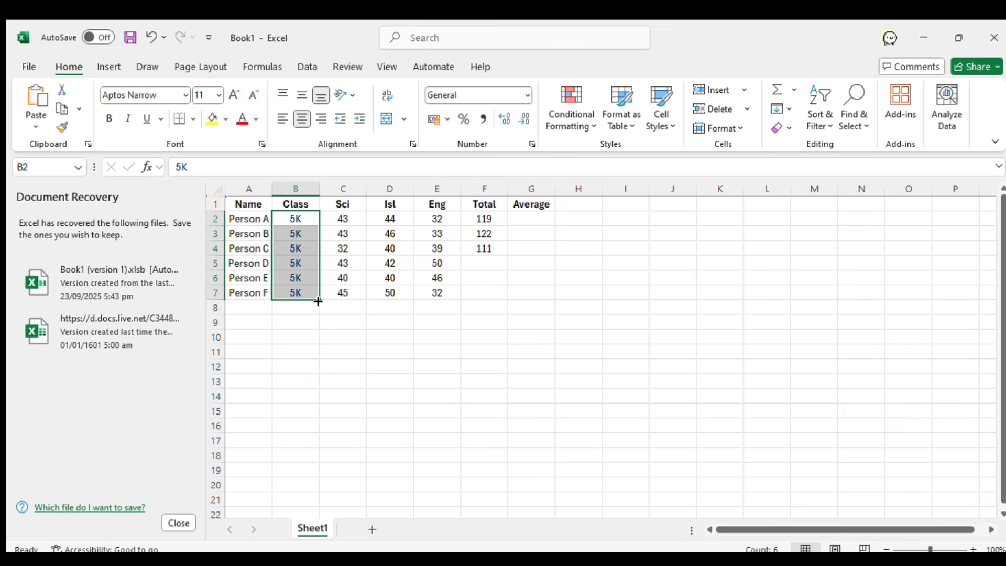
- Fill Person A's total formula from F2 down to F7 for all the students
left_click(481, 220)
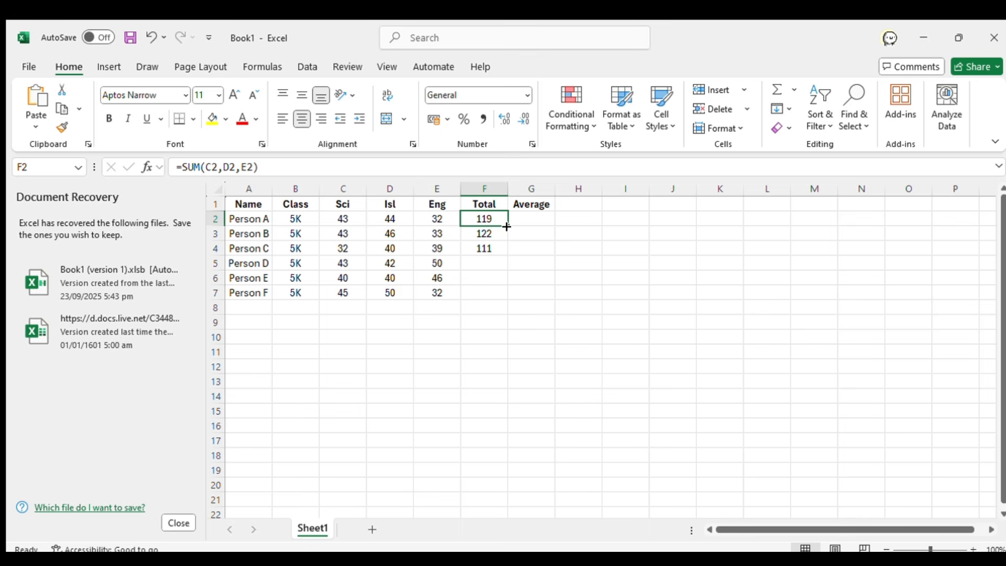
left_click_drag(506, 226, 503, 296)
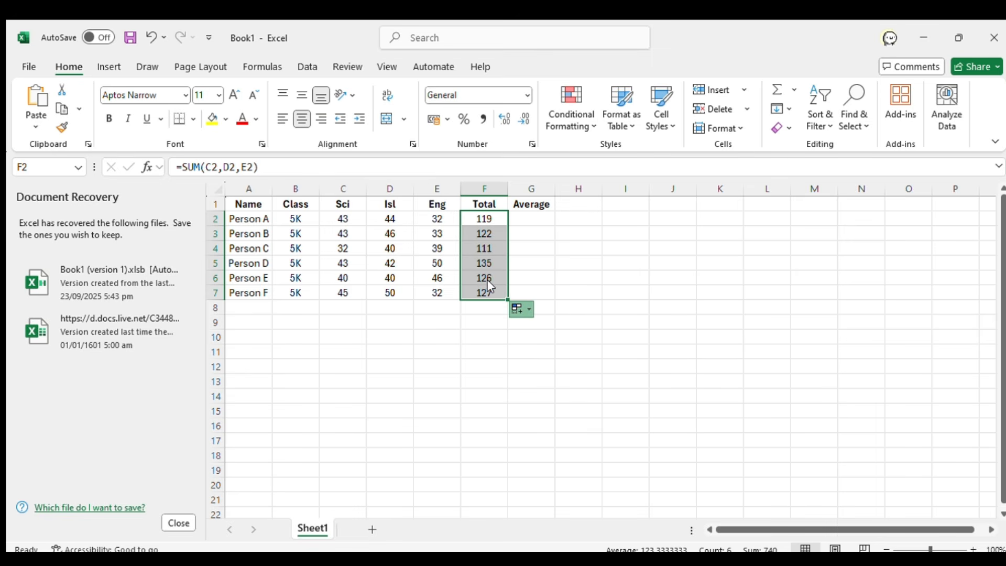
- Check the filled SUM formulas in the Total column, cell by cell, from F2 to F7
left_click(494, 291)
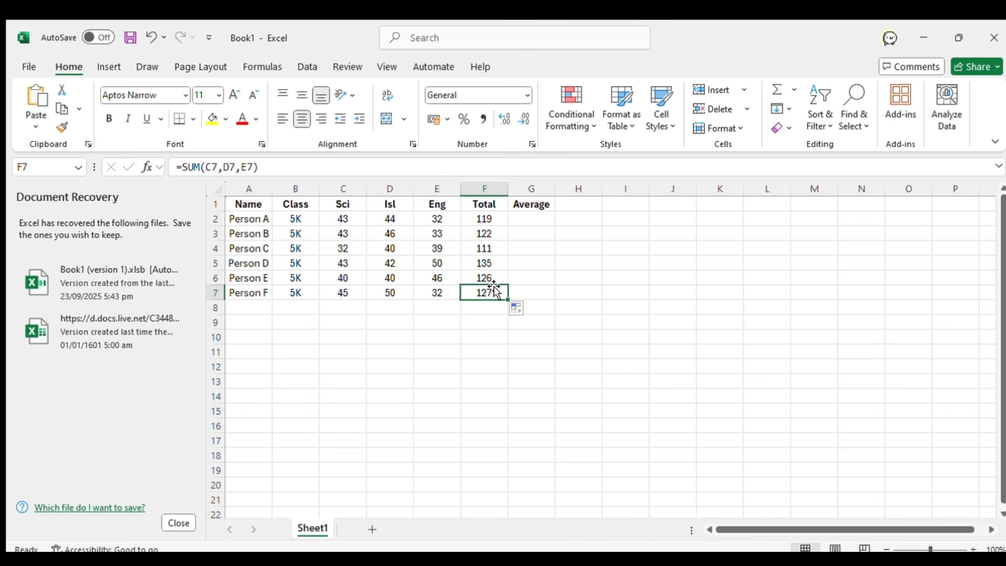
left_click(484, 219)
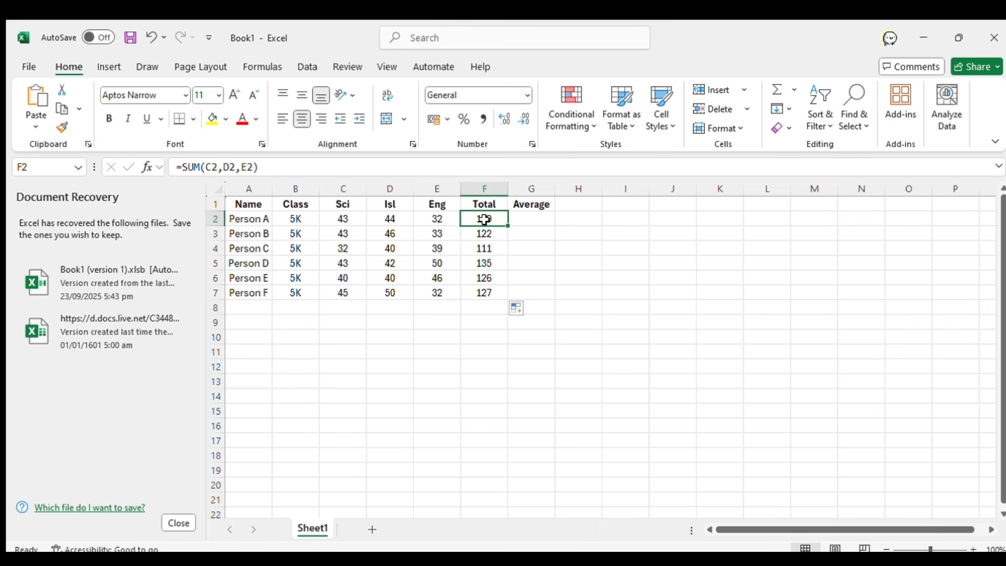
left_click(482, 233)
left_click(482, 261)
left_click(482, 279)
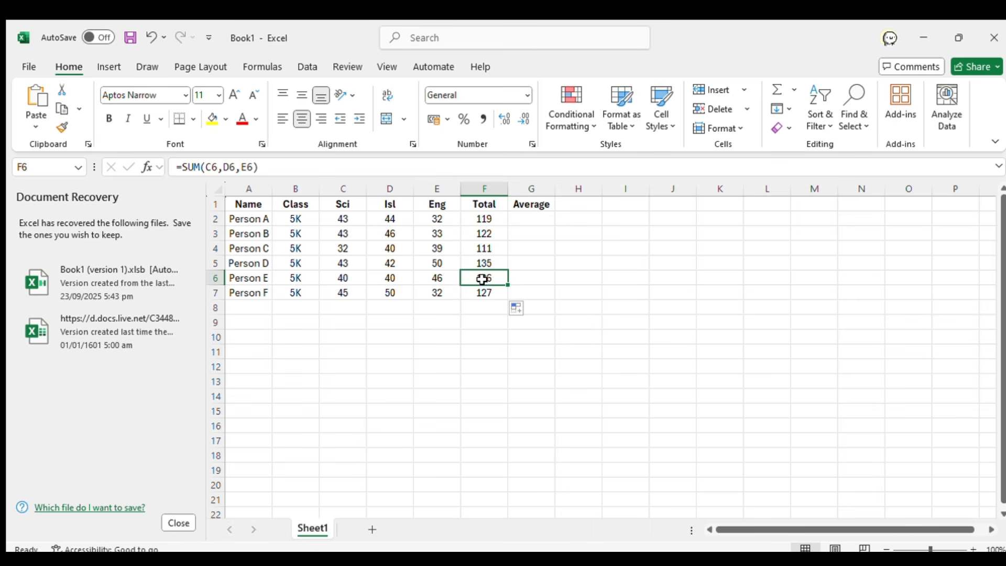
left_click(483, 291)
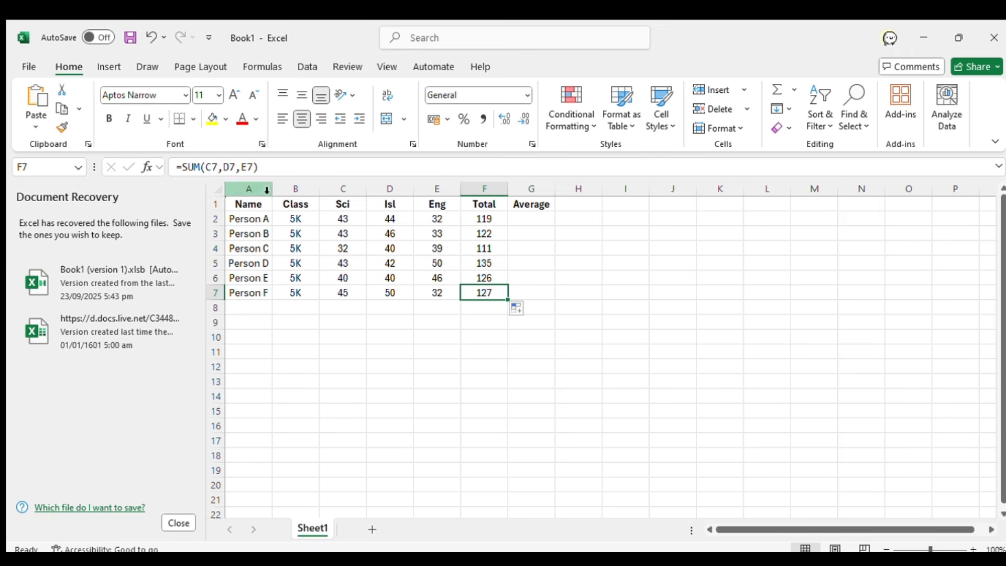
left_click(260, 167)
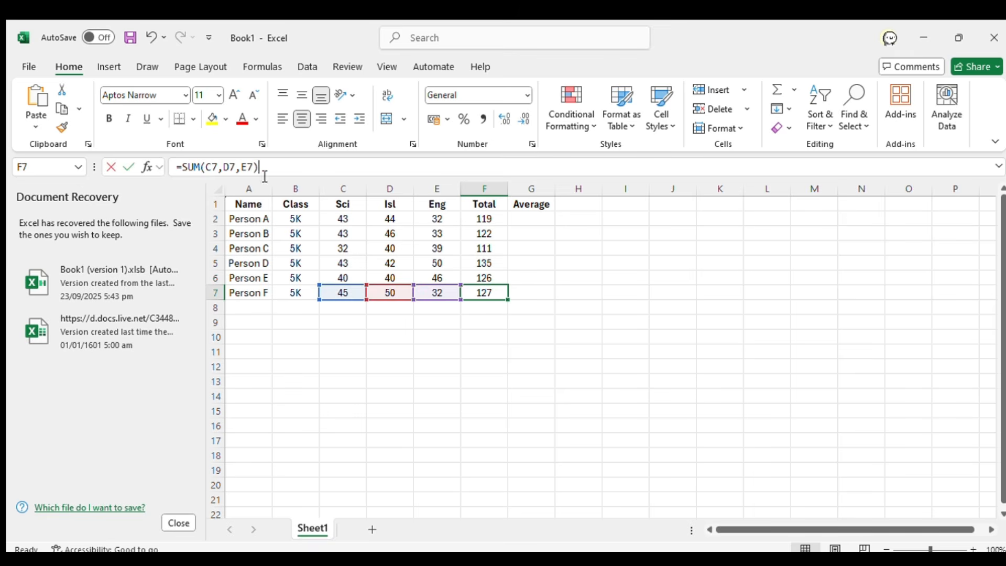
left_click(477, 276)
left_click(484, 251)
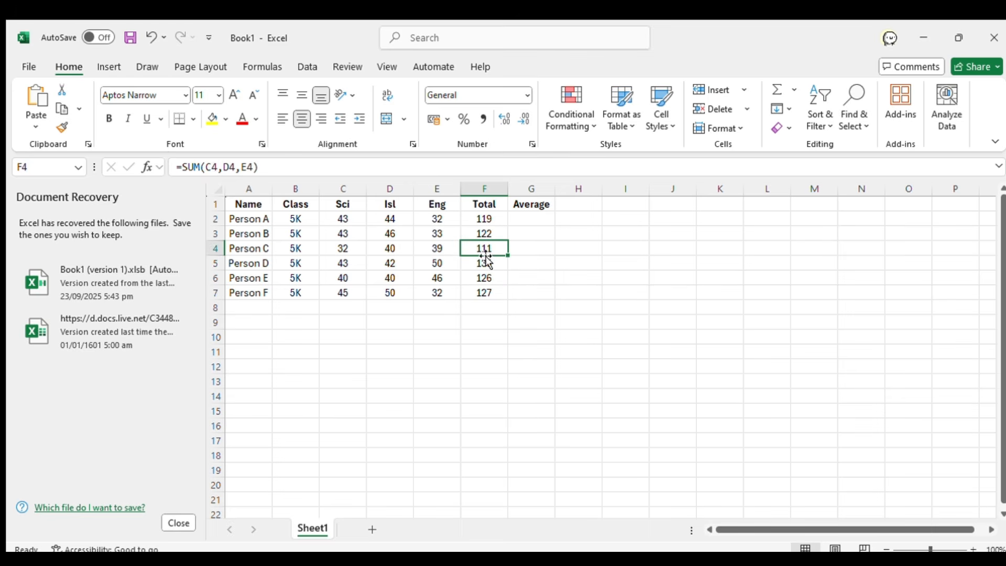
left_click(483, 234)
left_click(488, 219)
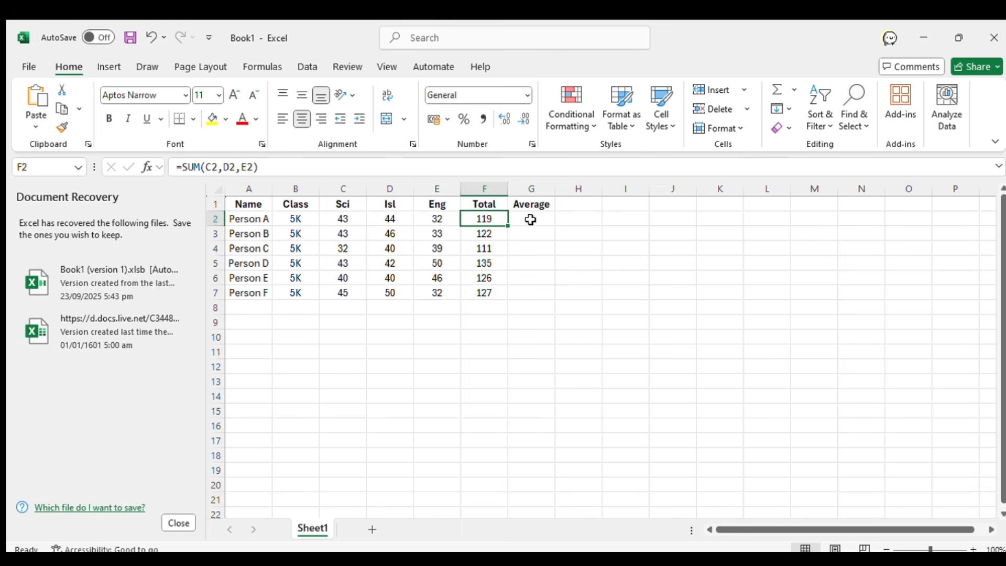
- Set Person C's Eng mark in E4 to 32 and check the recalculated total in F4
left_click(445, 251)
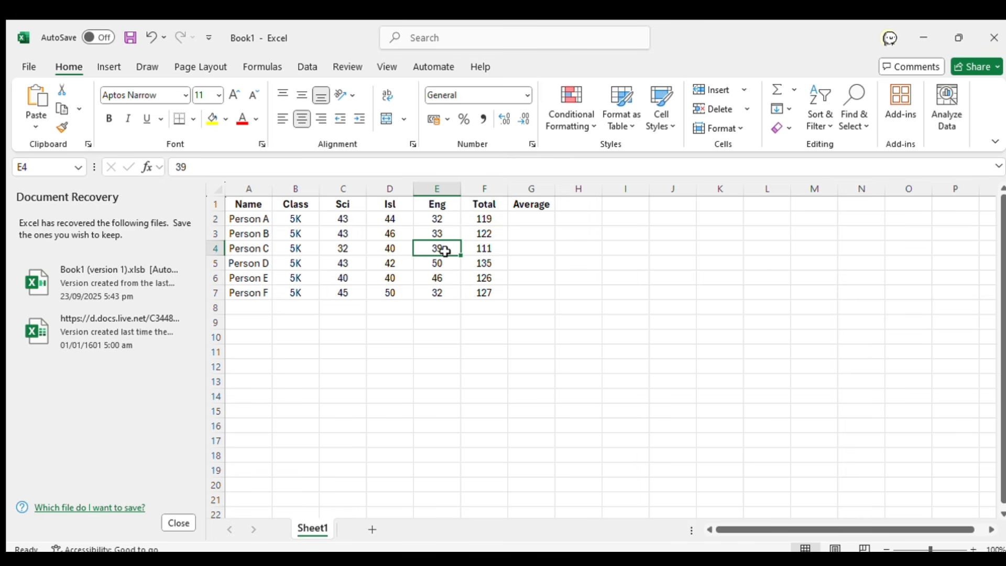
double_click(445, 251)
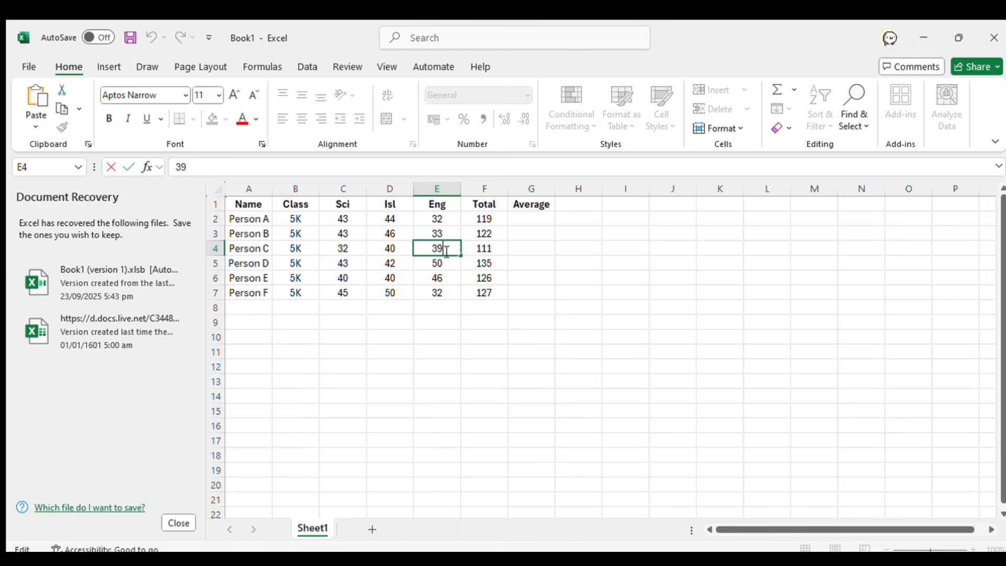
key("BackSpace")
type("2")
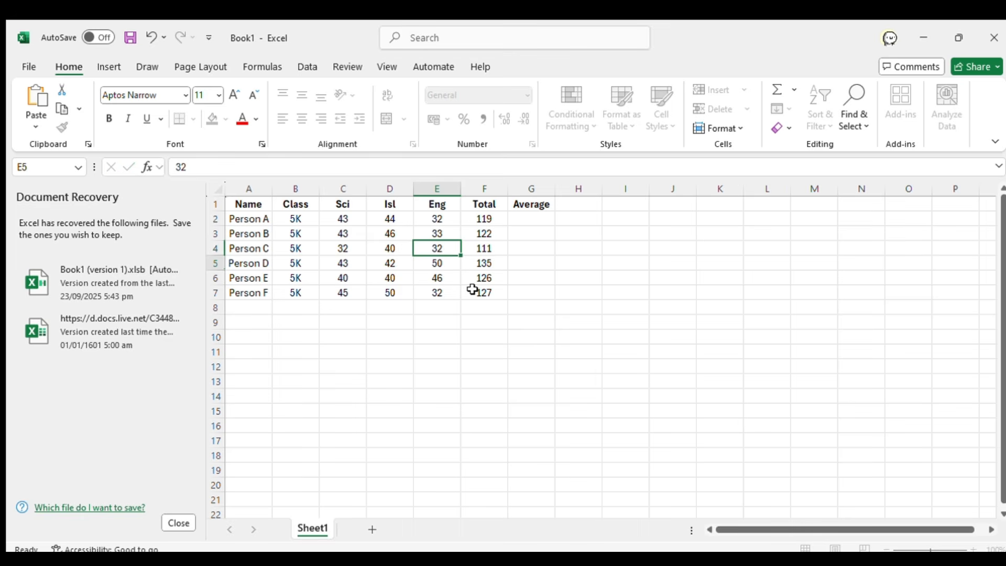
key("Return")
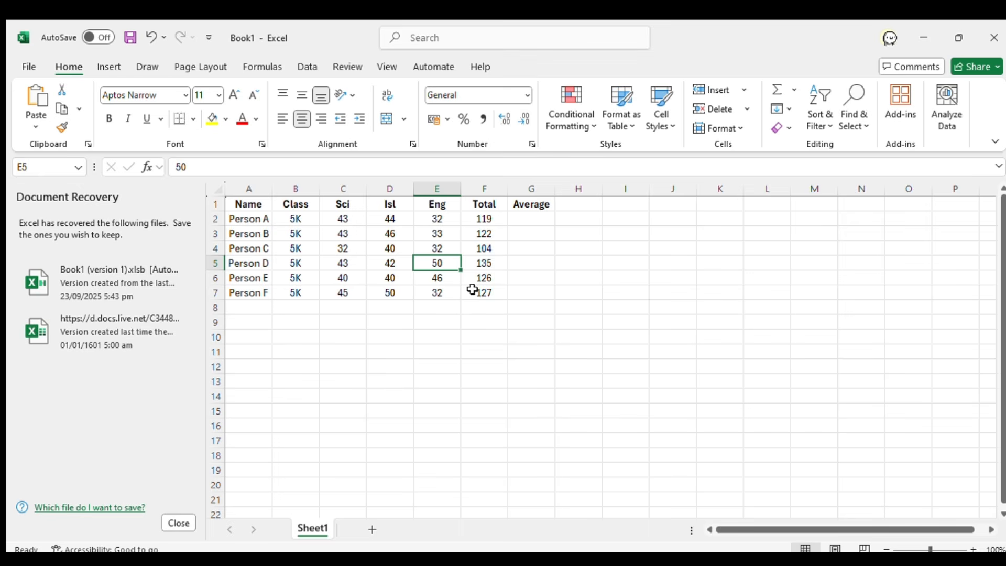
left_click(483, 249)
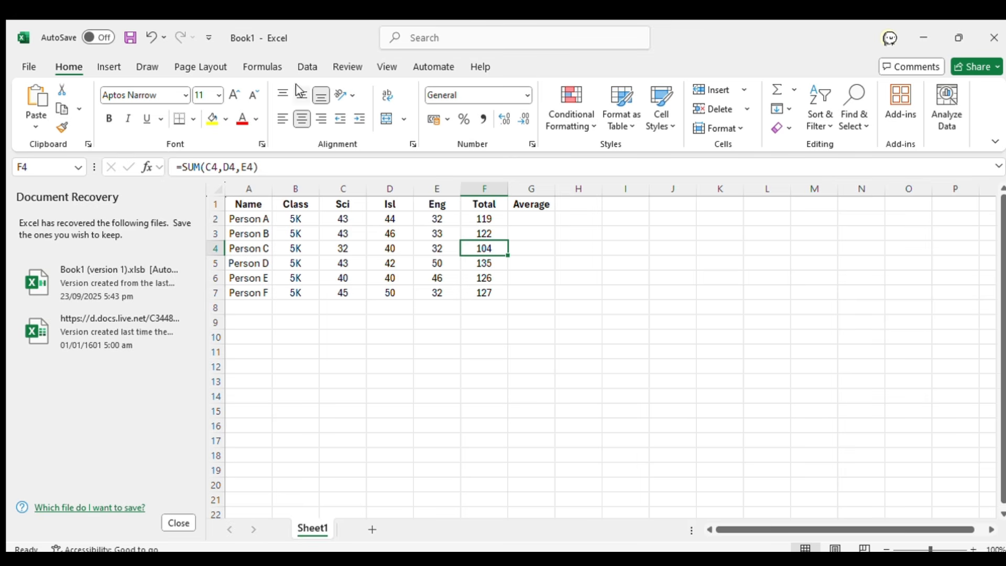
- Undo the Eng mark change and the earlier Total fill, and fill the SUM formula from F2 down to F7 again
left_click(151, 37)
left_click(150, 36)
left_click(151, 37)
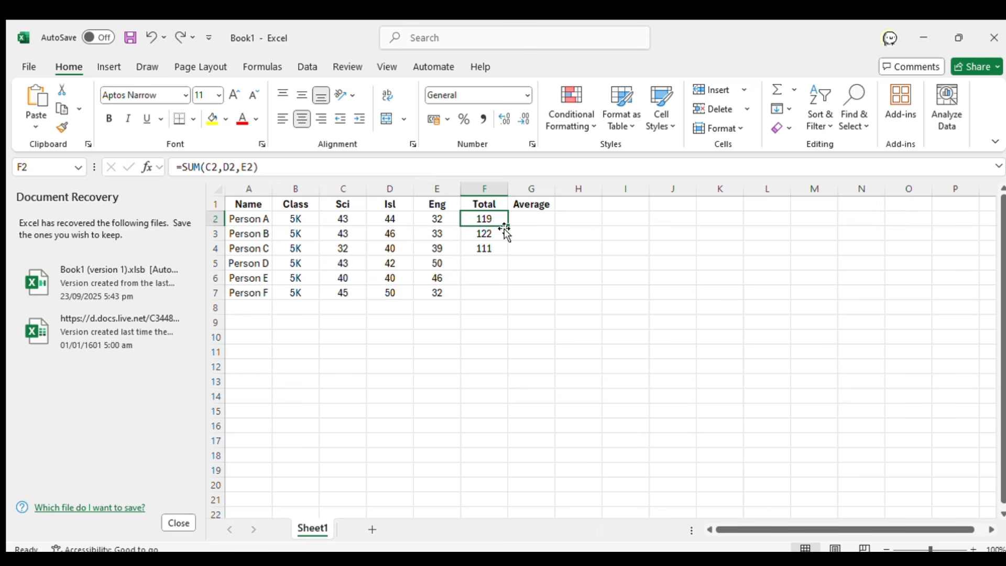
left_click_drag(508, 225, 502, 296)
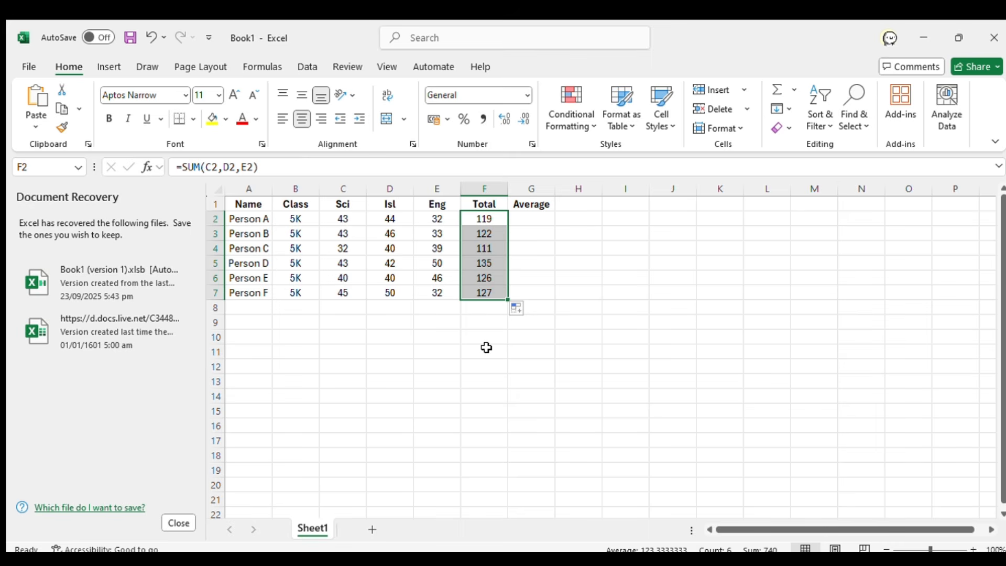
- Fill the class value 5K from B7 down to B11 and undo the fill
left_click(295, 293)
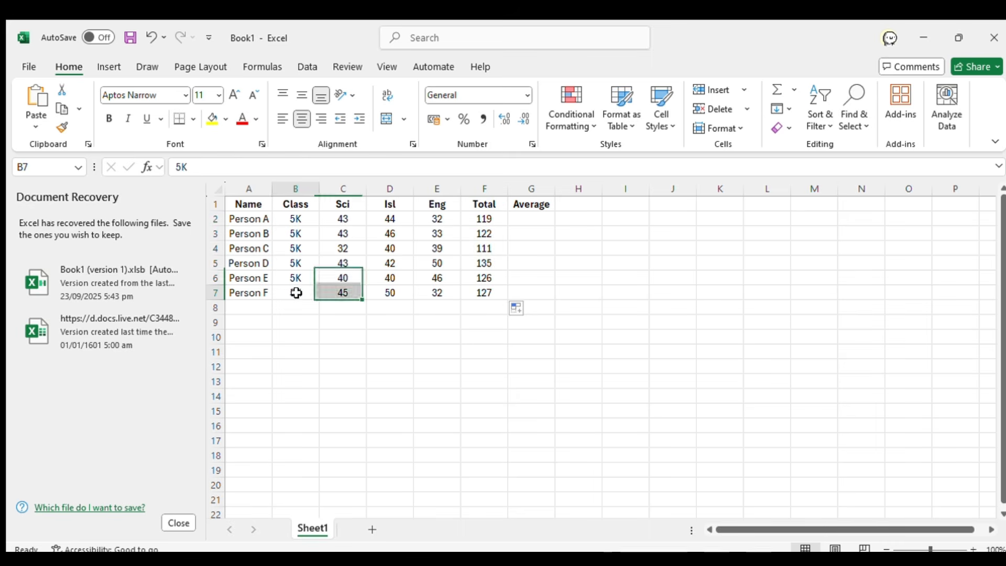
left_click_drag(317, 301, 309, 358)
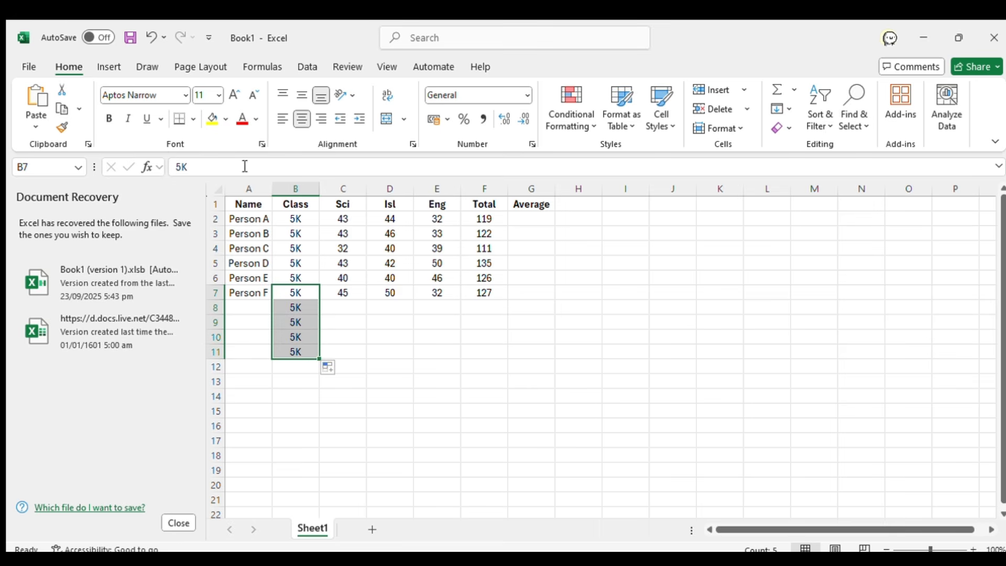
left_click(150, 37)
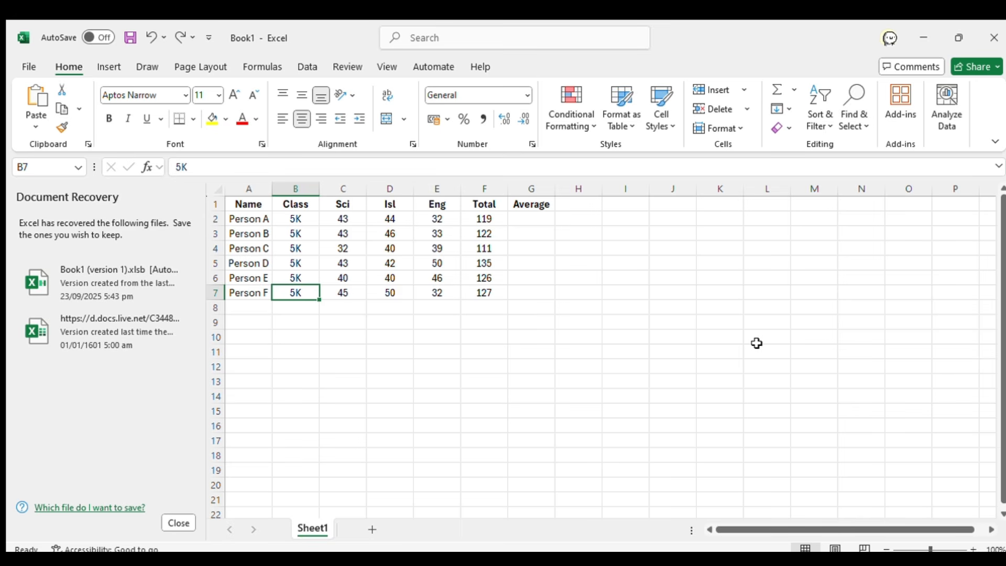
- Review Person F's Sci, Isl and Eng marks in C7:E7, cell by cell
left_click(526, 224)
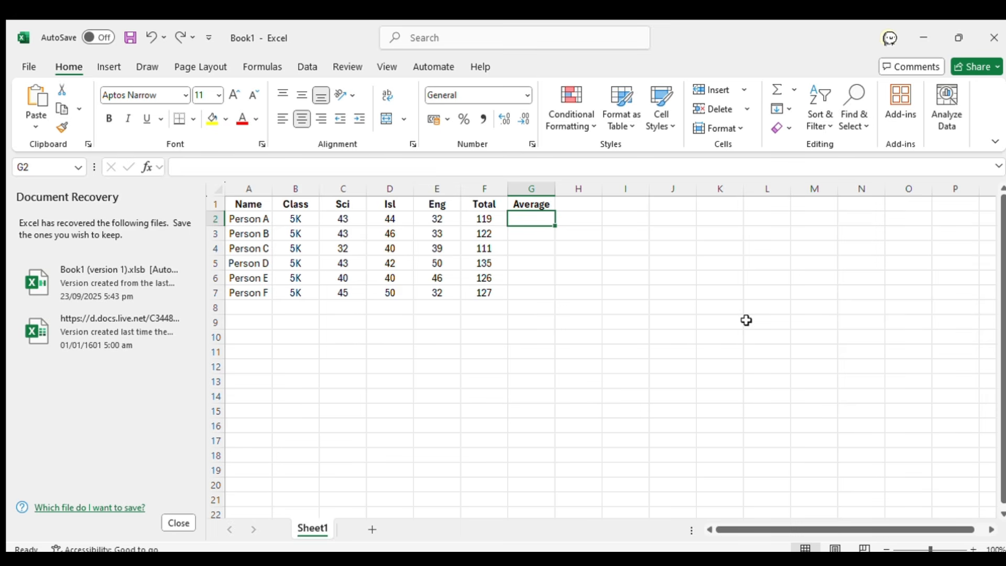
left_click(344, 294)
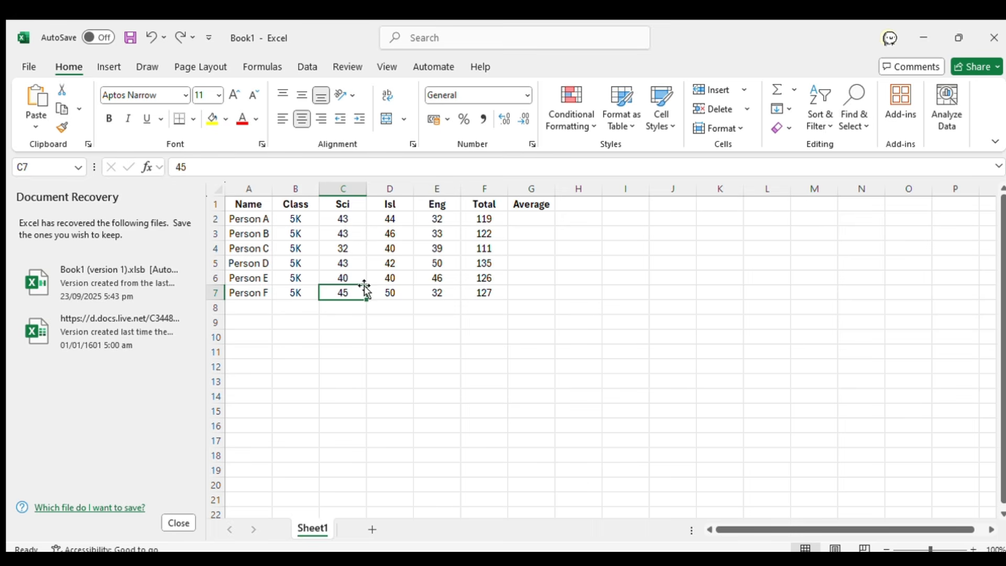
left_click(403, 291)
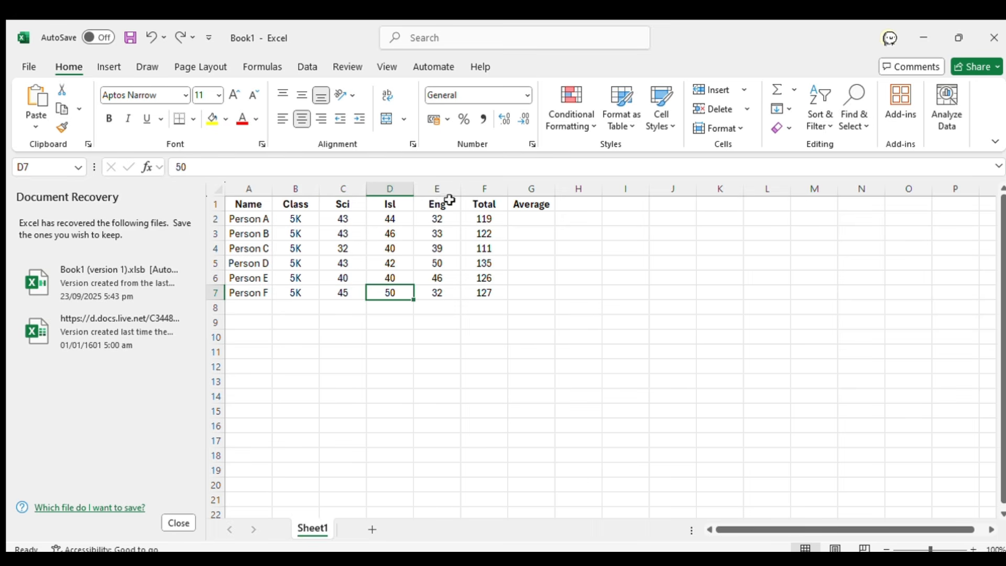
left_click(440, 294)
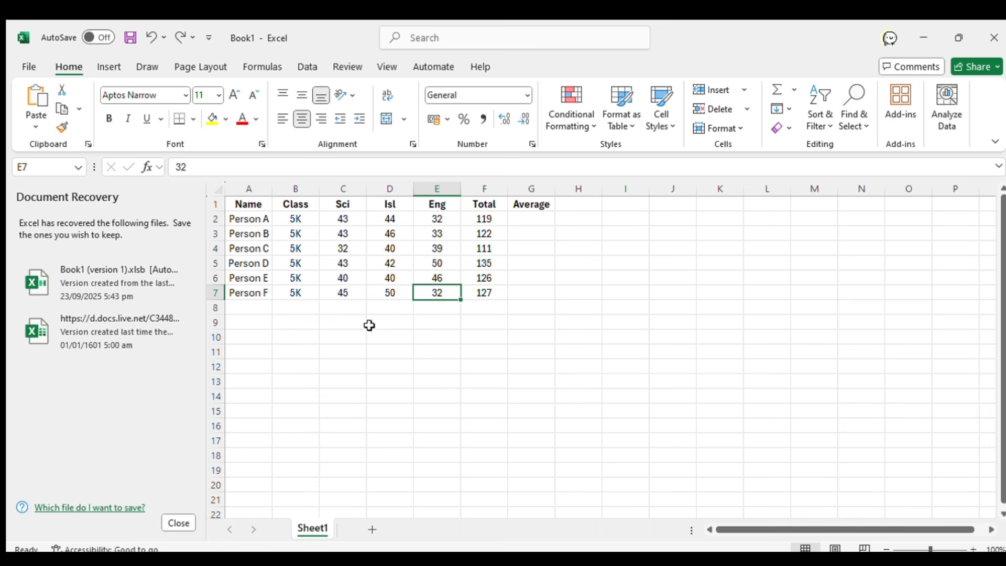
left_click(346, 297)
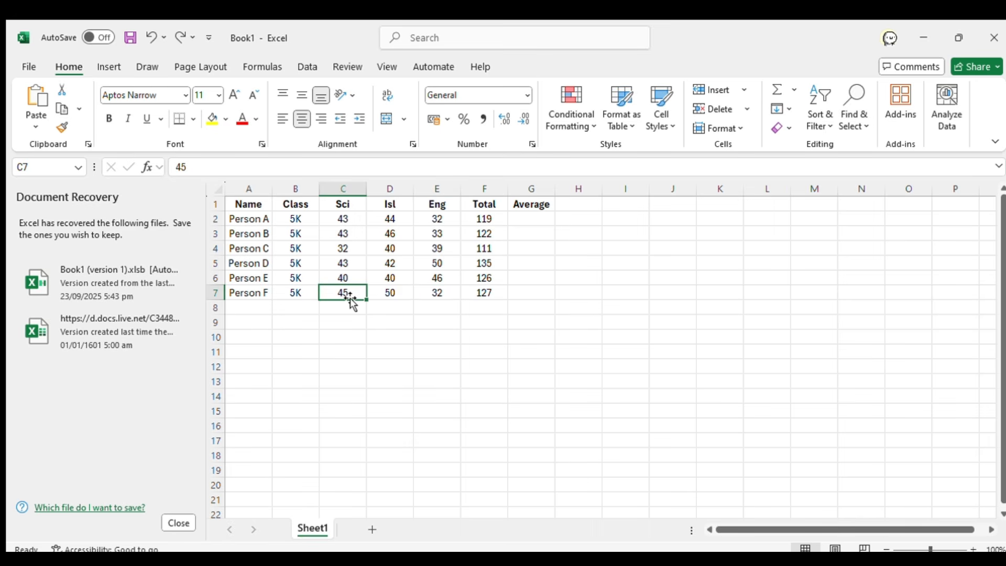
left_click(393, 293)
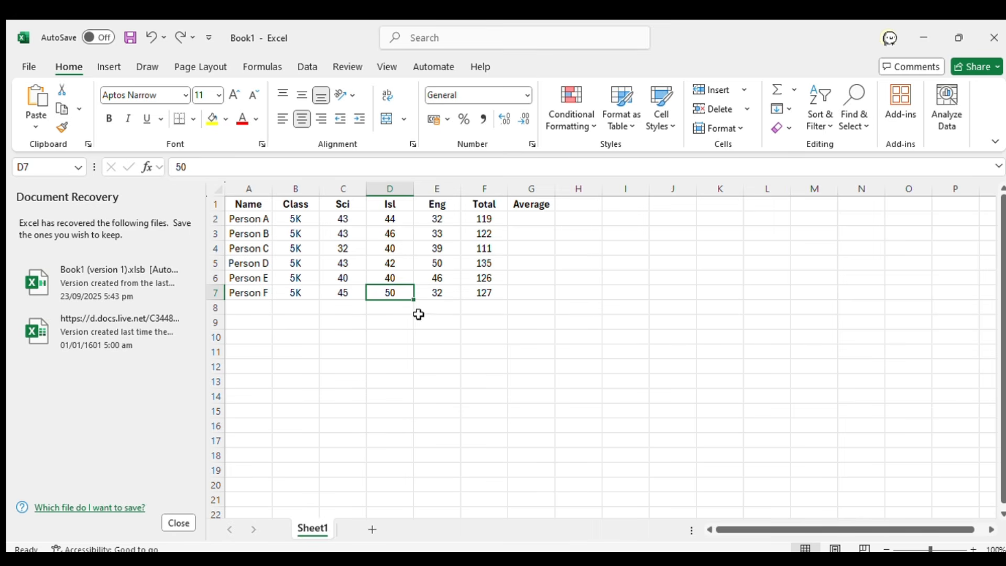
left_click(434, 294)
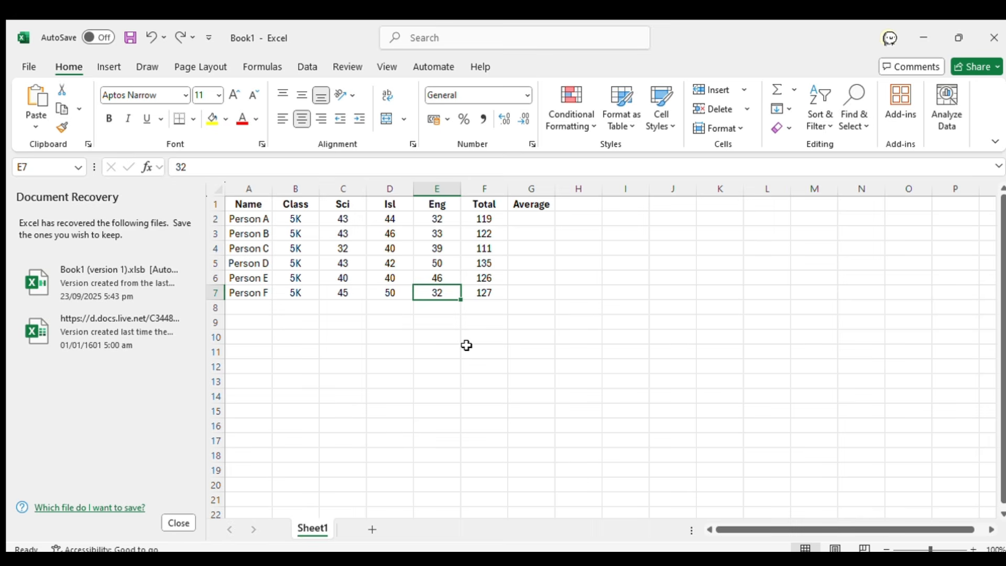
left_click_drag(343, 292, 388, 292)
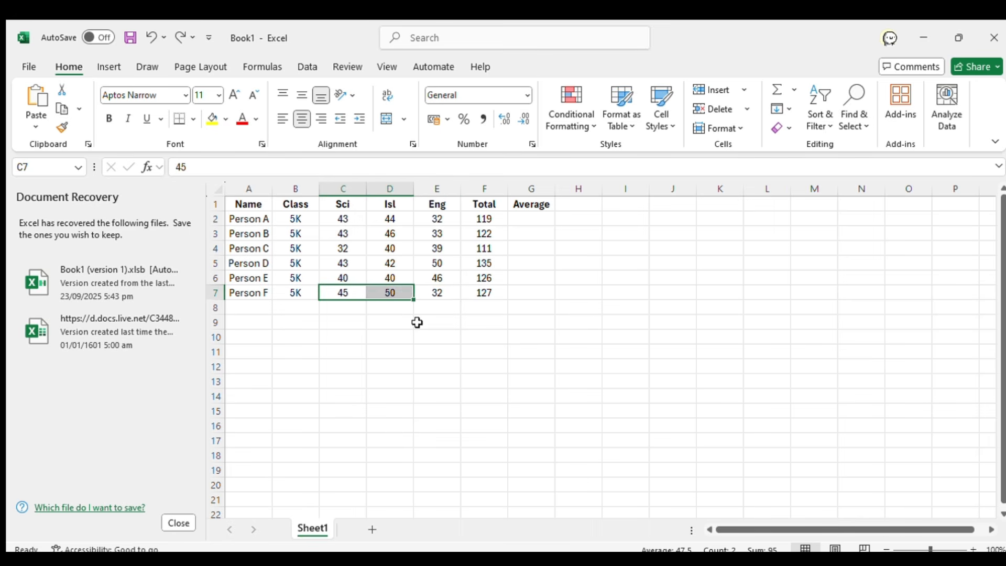
left_click_drag(437, 248, 436, 233)
left_click(443, 293)
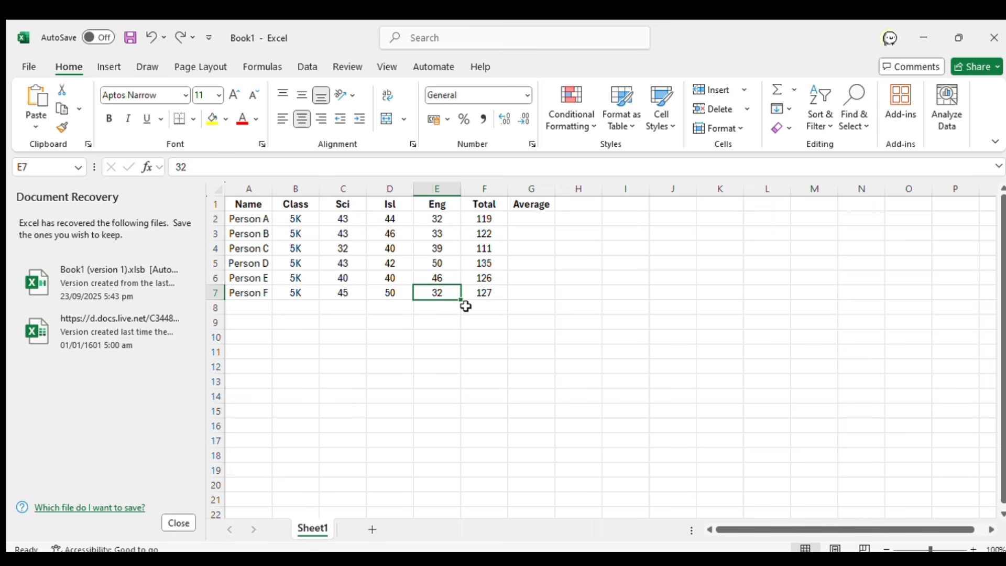
- Enter the sample numbers 43, 25 and 30 in C9:E9 below the table
left_click(357, 324)
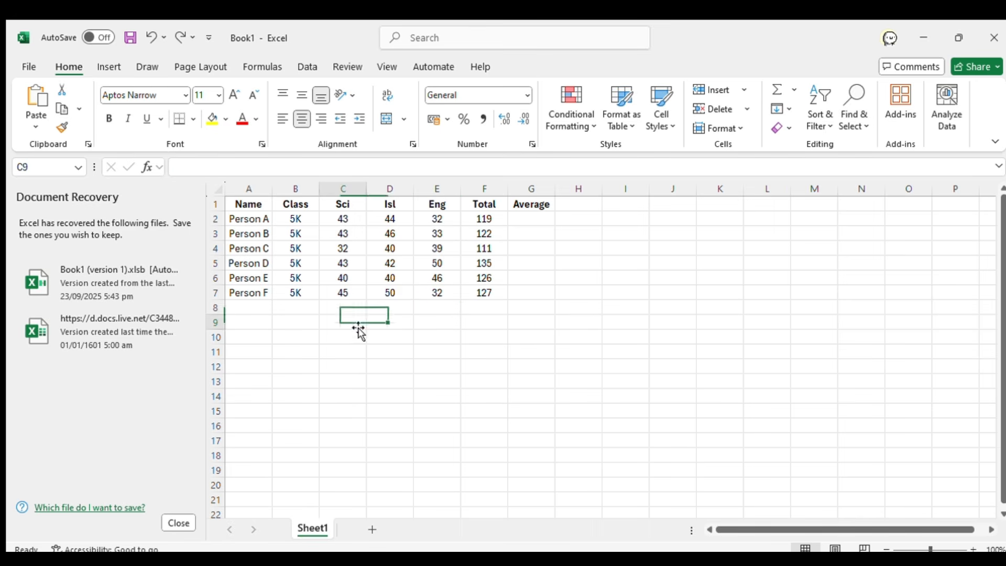
type("56")
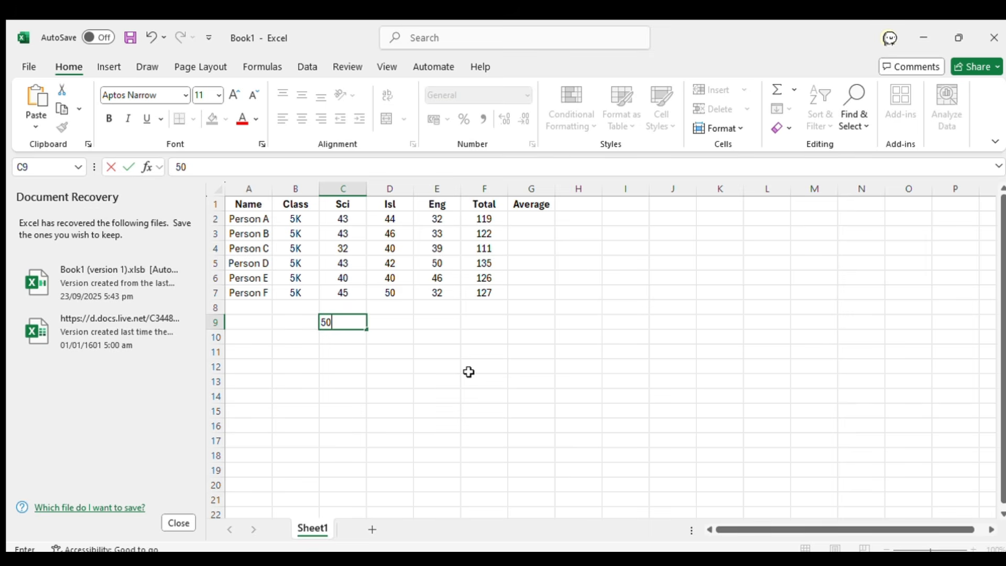
key("BackSpace")
key("BackSpace")
type("43")
key("Tab")
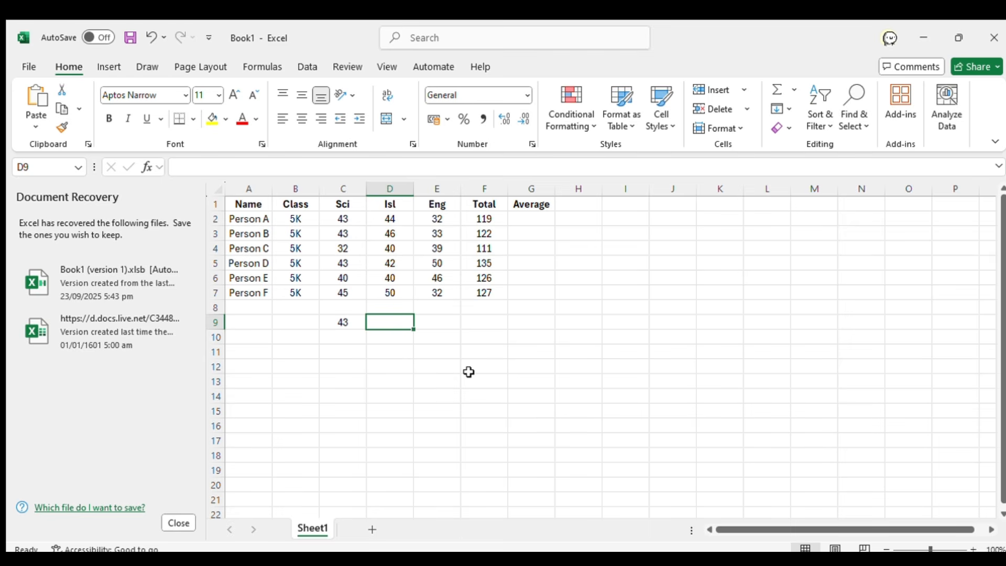
type("25")
key("Tab")
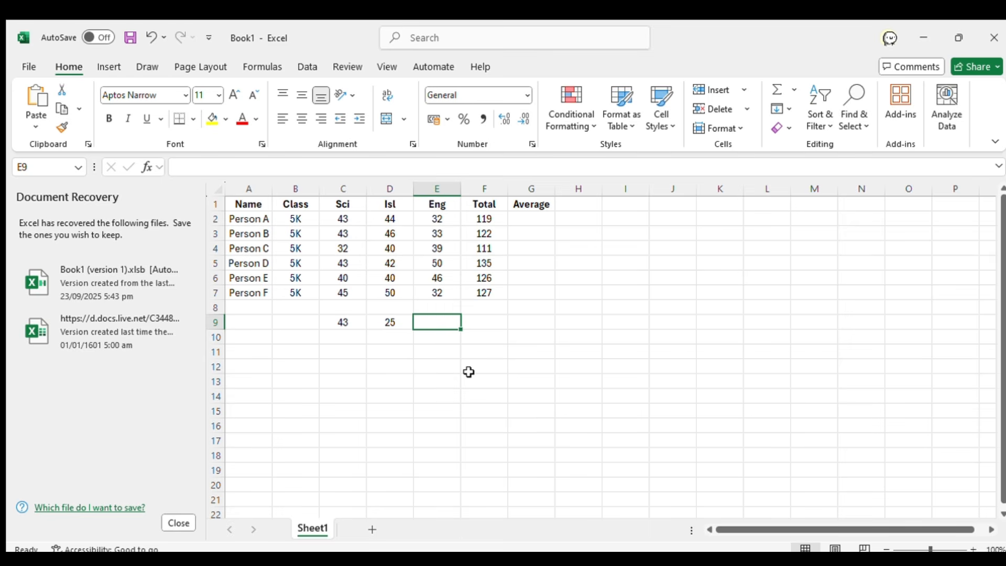
type("30")
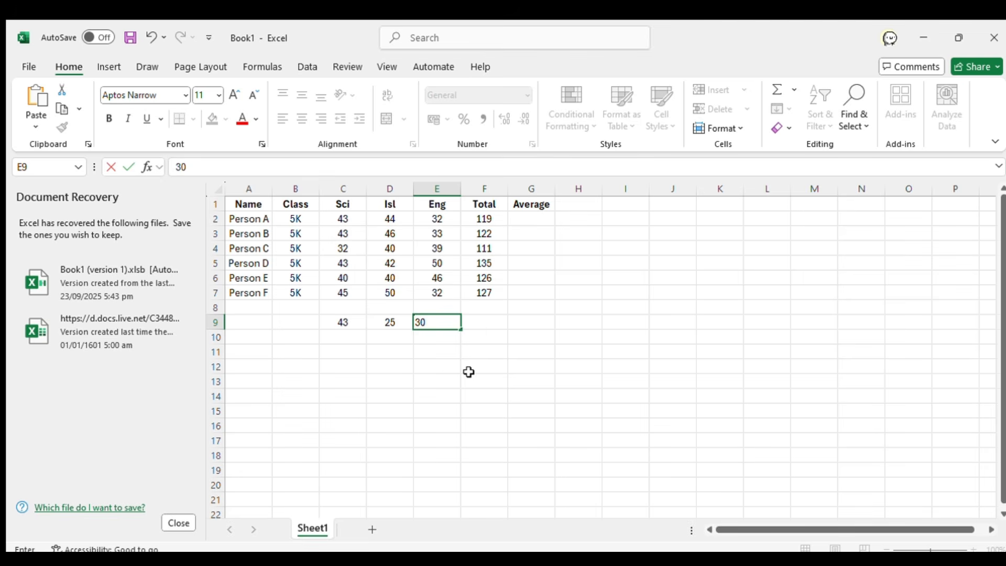
- Clear the sample numbers from C9:E9
key("BackSpace")
key("BackSpace")
key("Left")
key("F2")
key("BackSpace")
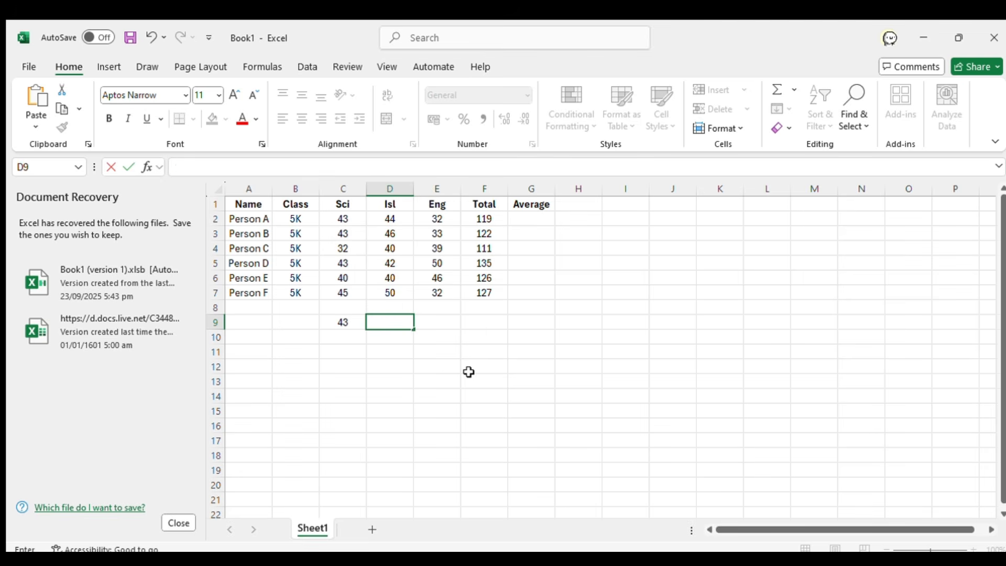
key("Left")
key("BackSpace")
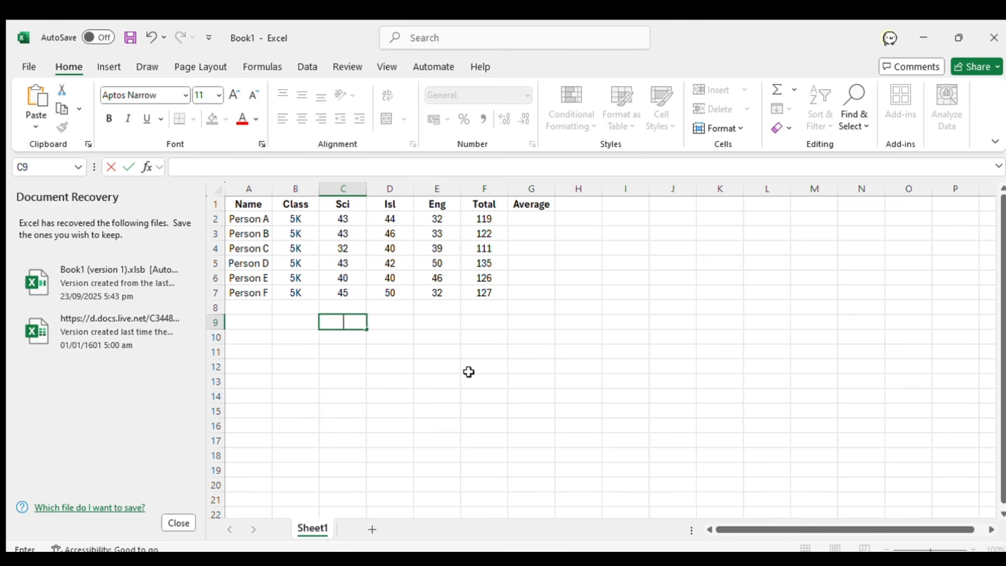
key("Up")
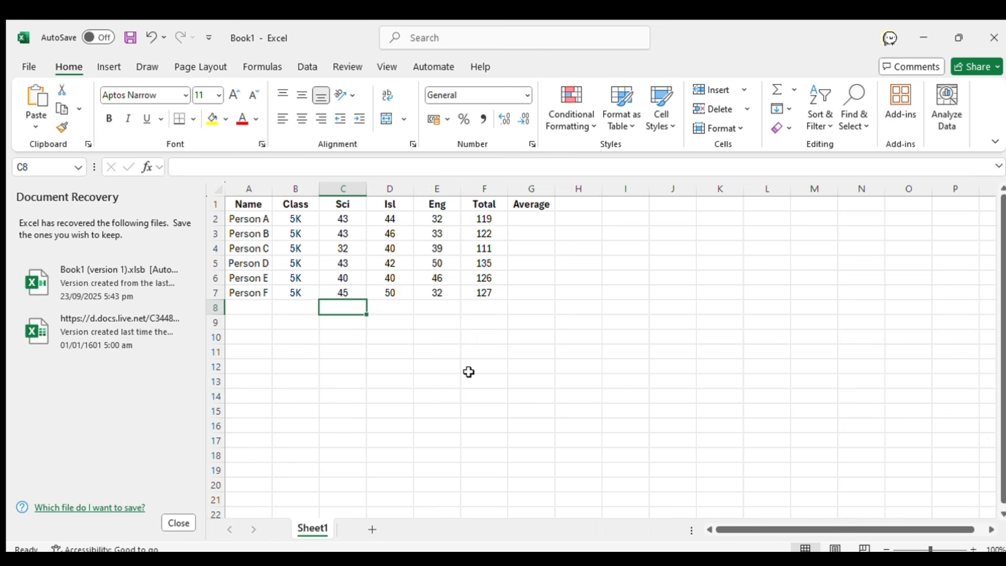
- Enter the sample number 20 in D10 and clear it
key("Right")
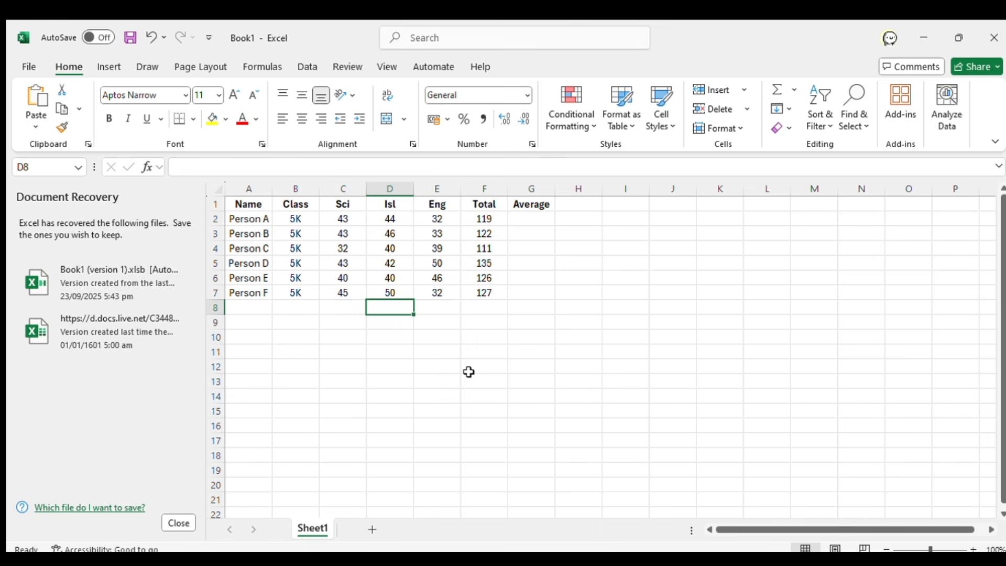
key("Down")
key("Up")
key("Down")
key("Down")
type("20")
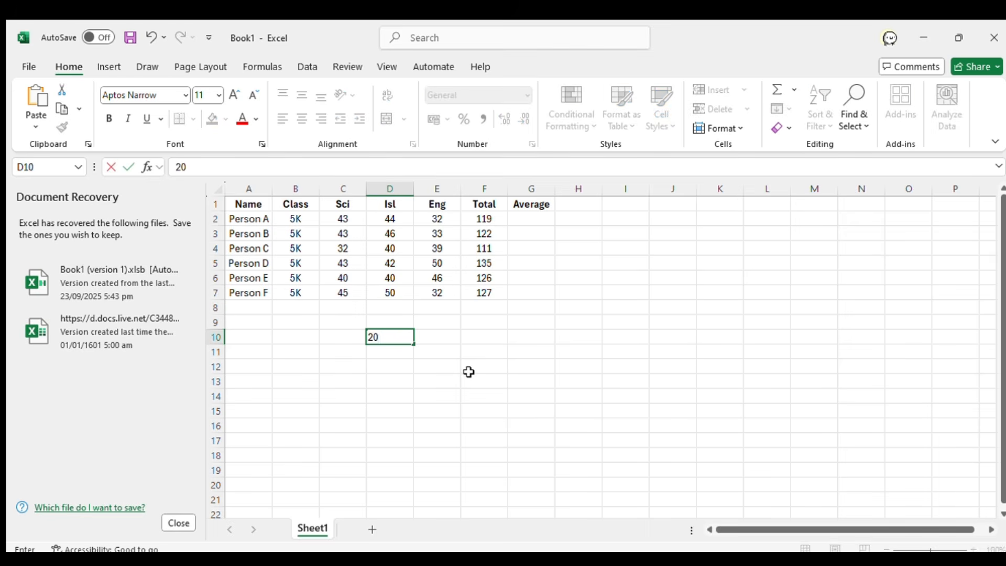
key("Return")
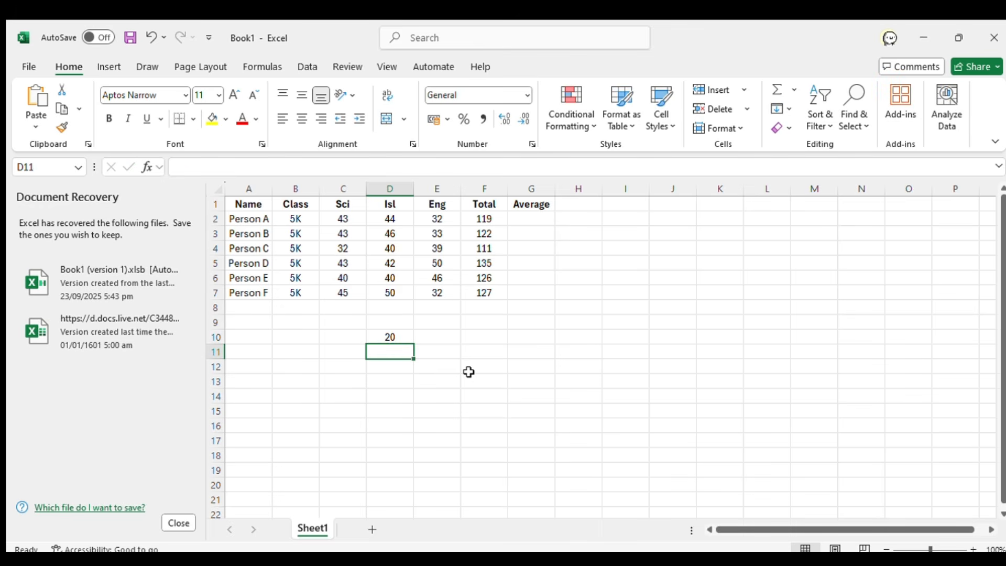
key("Up")
key("BackSpace")
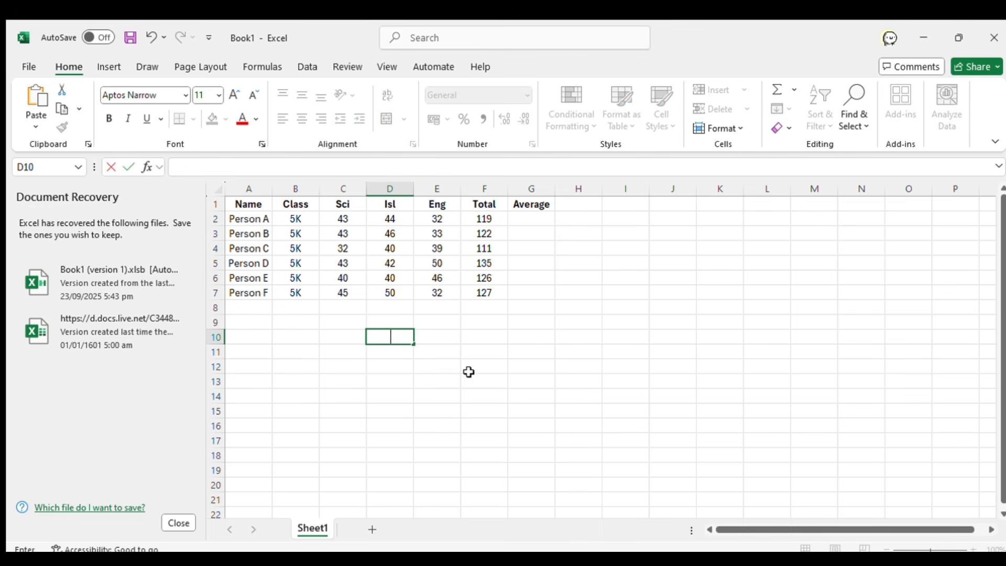
- Enter the sample numbers 15, 5 and 7 in D10:D12 and return to D10
type("15")
key("Return")
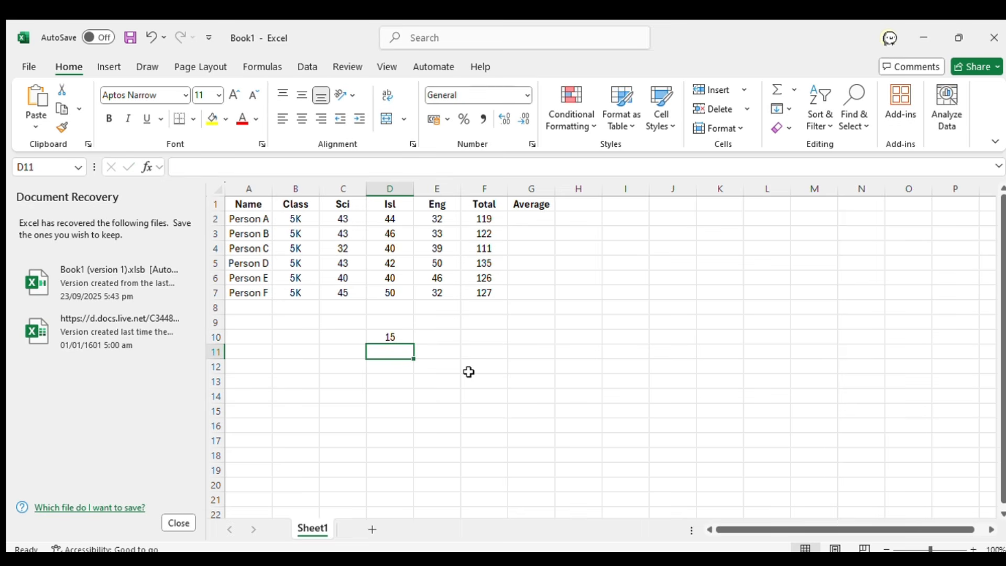
type("5")
key("Return")
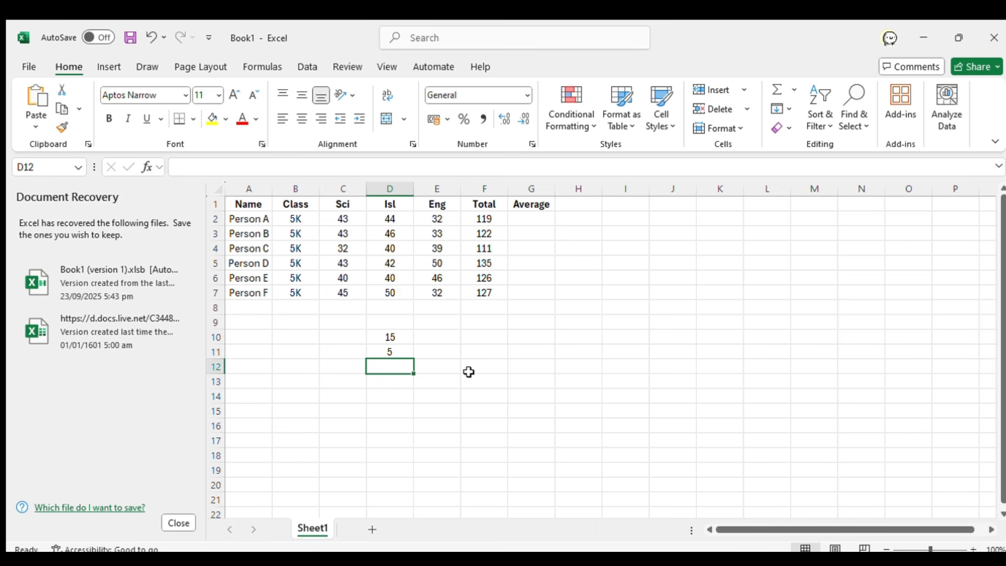
type("7")
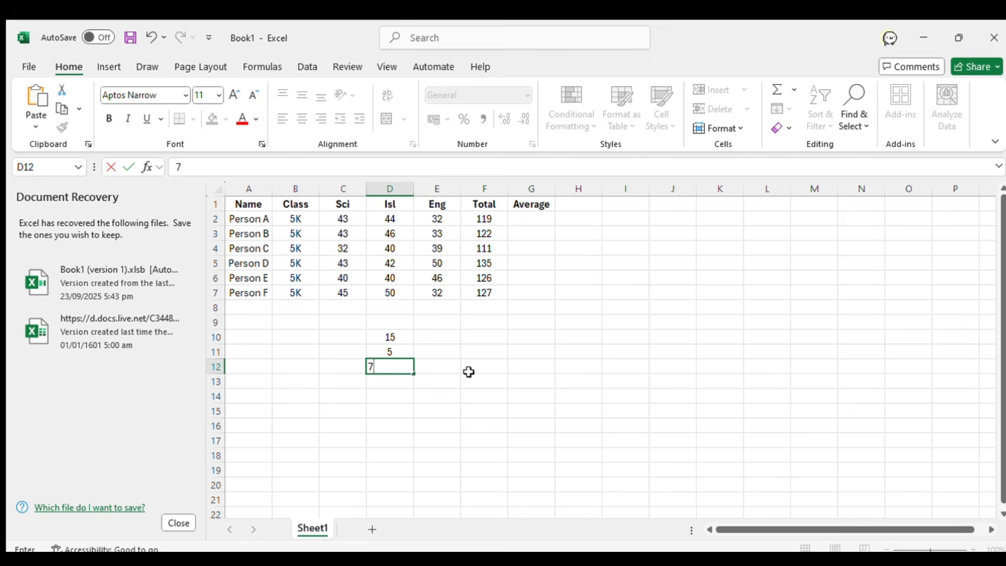
key("Up")
key("Up")
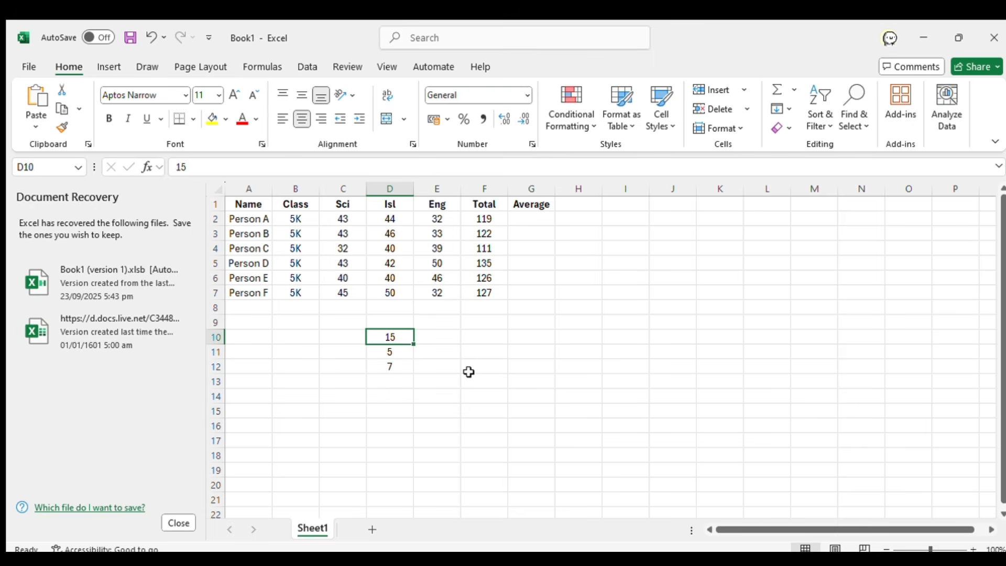
- Clear the sample numbers from D10:D12 below the marks table
key("BackSpace")
key("Return")
key("BackSpace")
key("Return")
key("BackSpace")
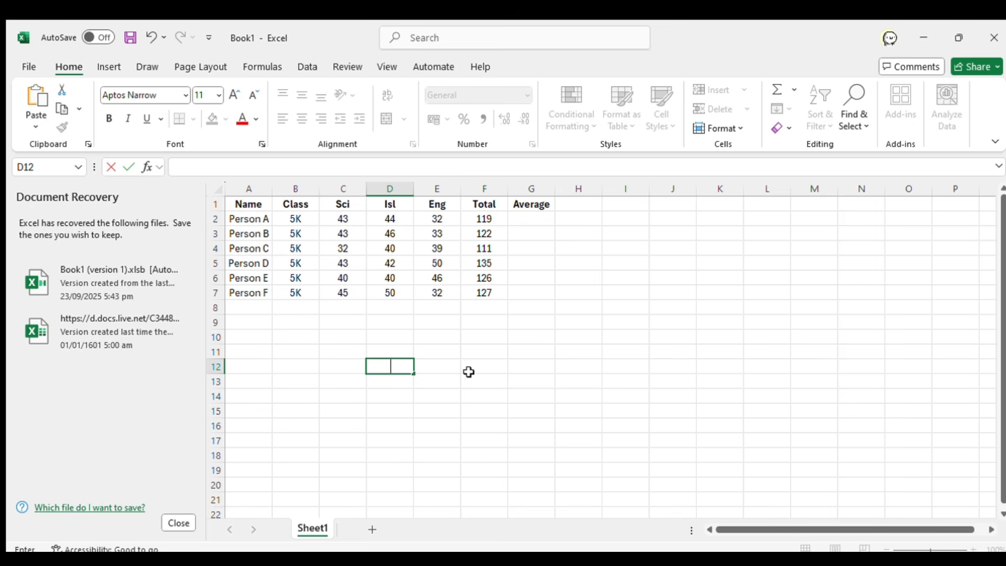
key("Up")
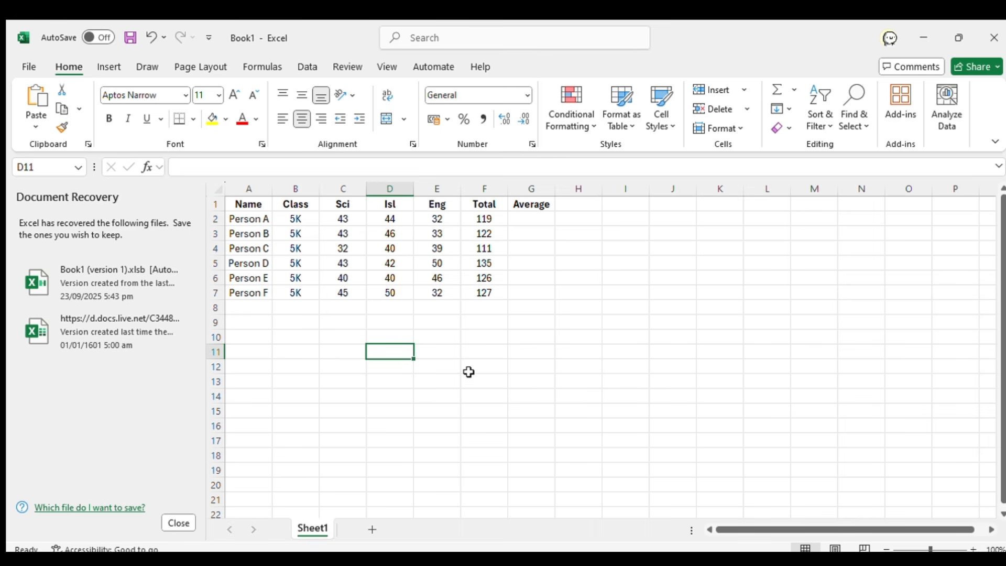
- Enter the formula =AVERAGE(C2,D2,E2) in G2 to average Person A's three subject marks
key("Up")
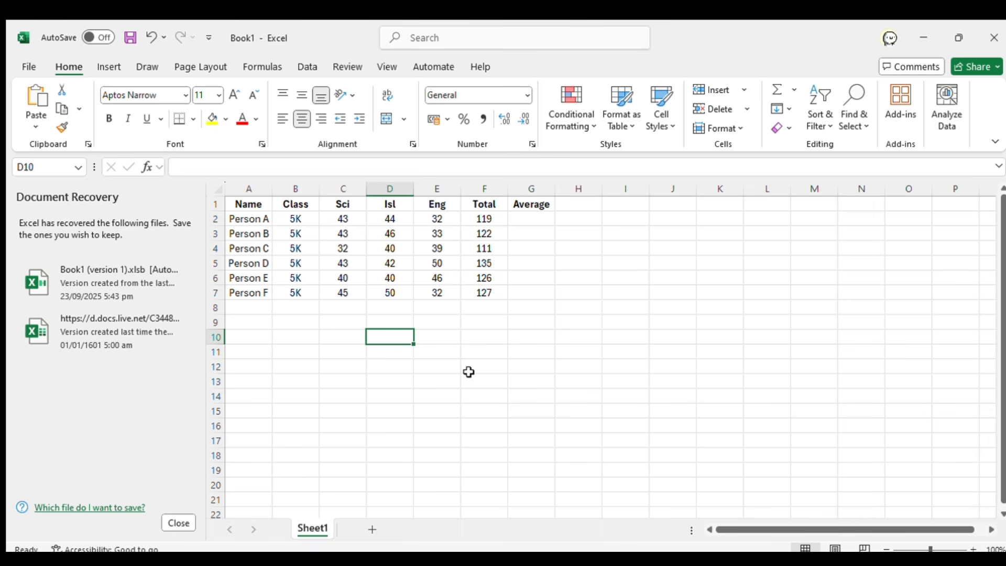
key("Up")
key("Up")
key("Up")
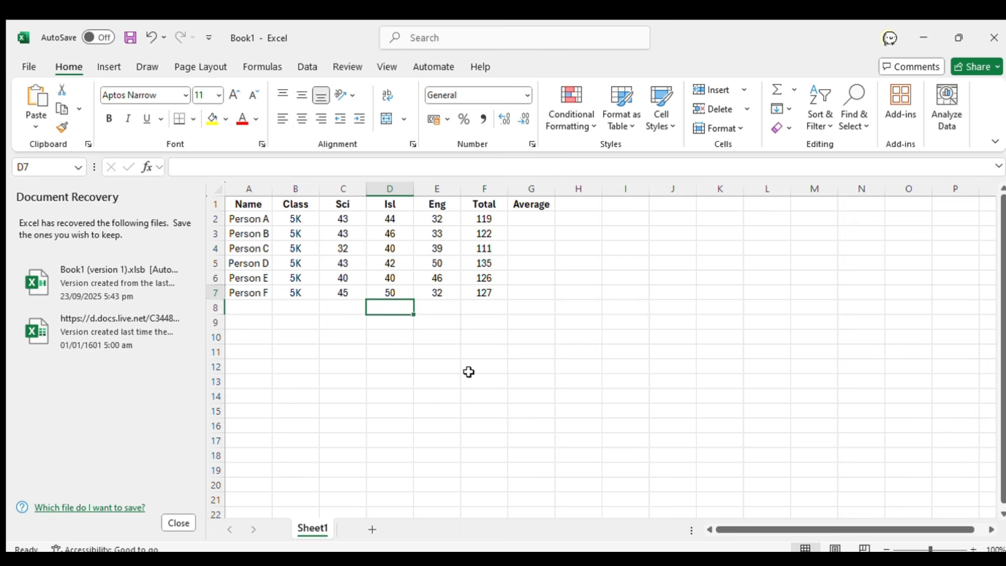
key("Right")
key("Right")
key("Right")
key("Up")
key("Up")
key("Up")
key("Up")
key("Up")
key("Up")
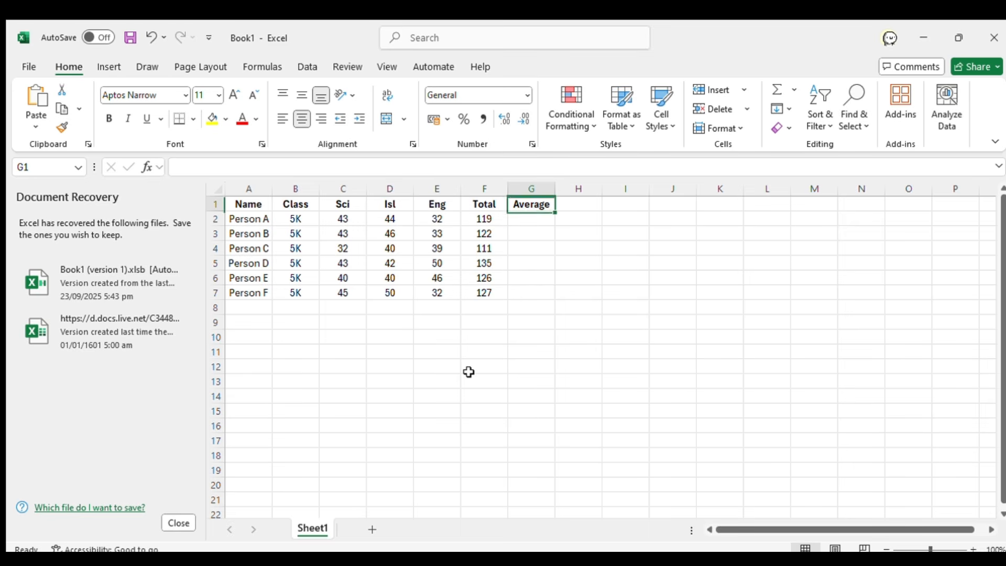
double_click(533, 205)
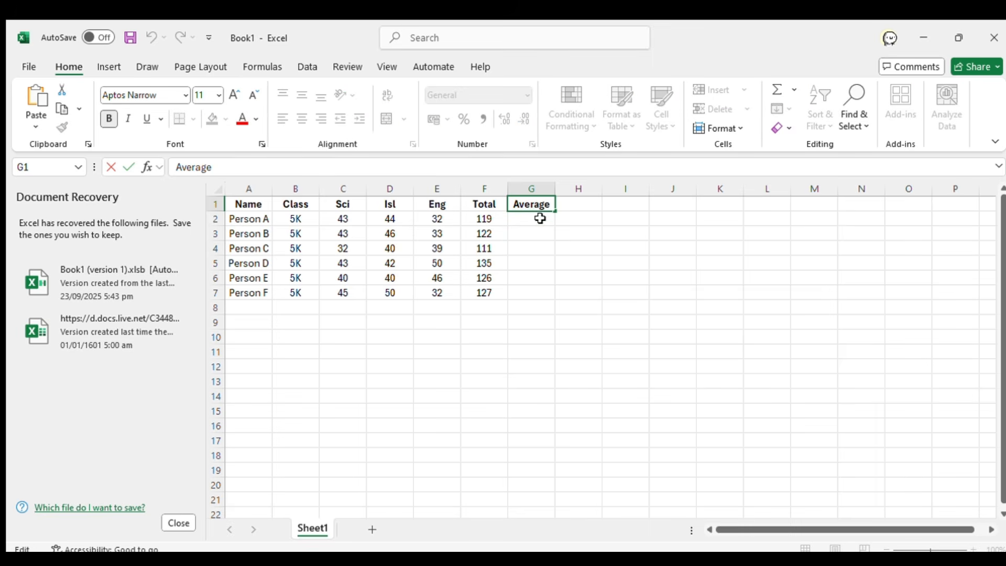
left_click(540, 218)
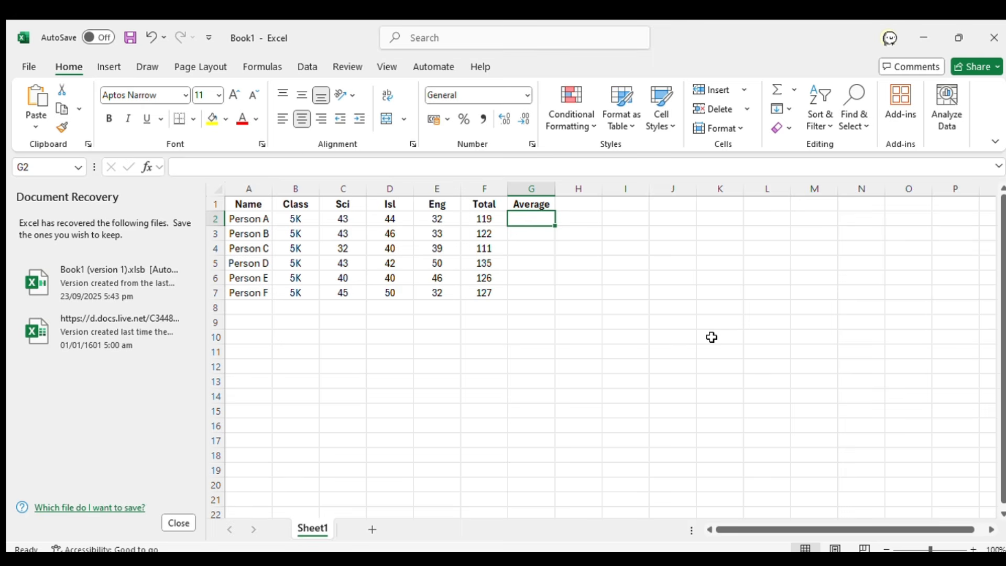
type("=a")
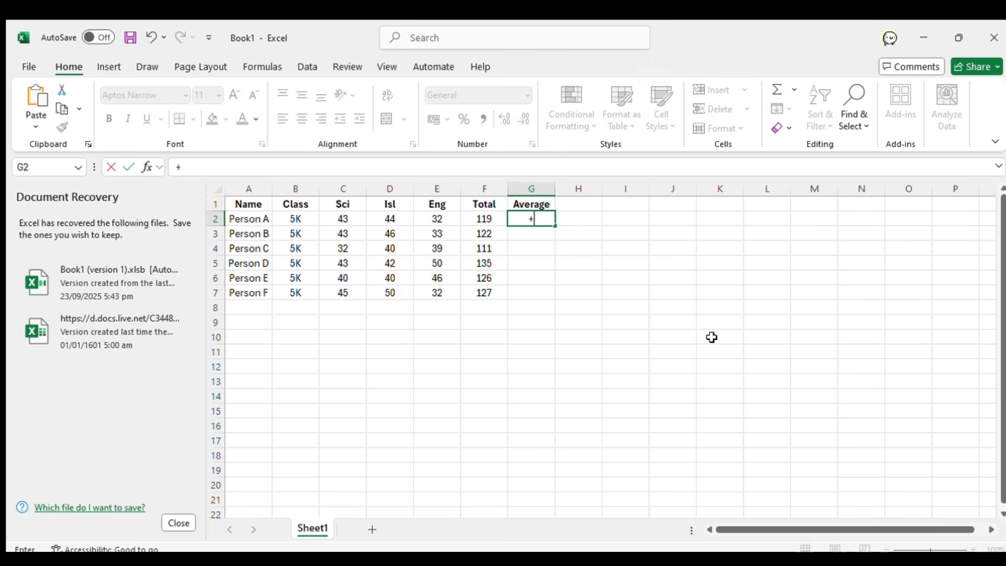
type("ve")
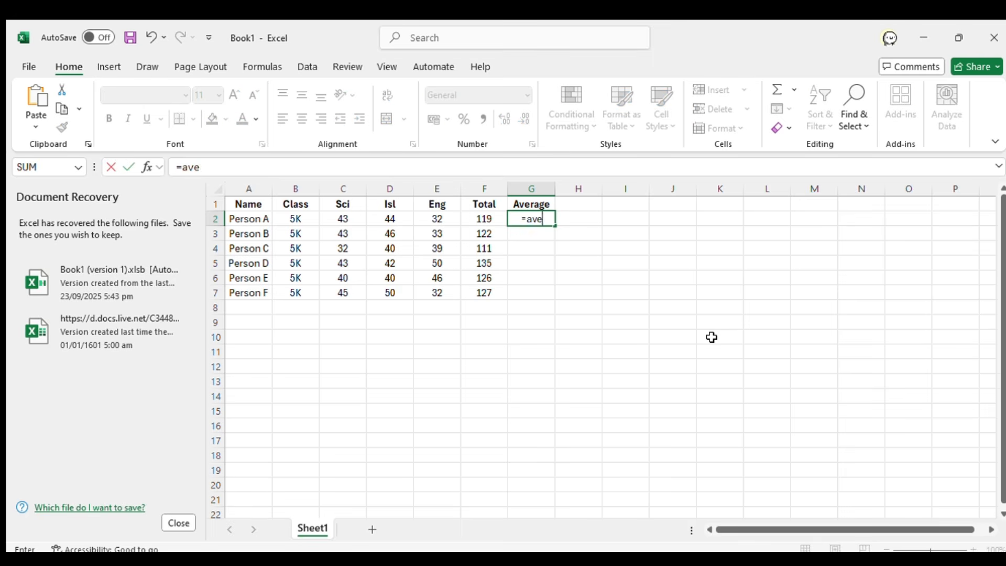
type("rage(")
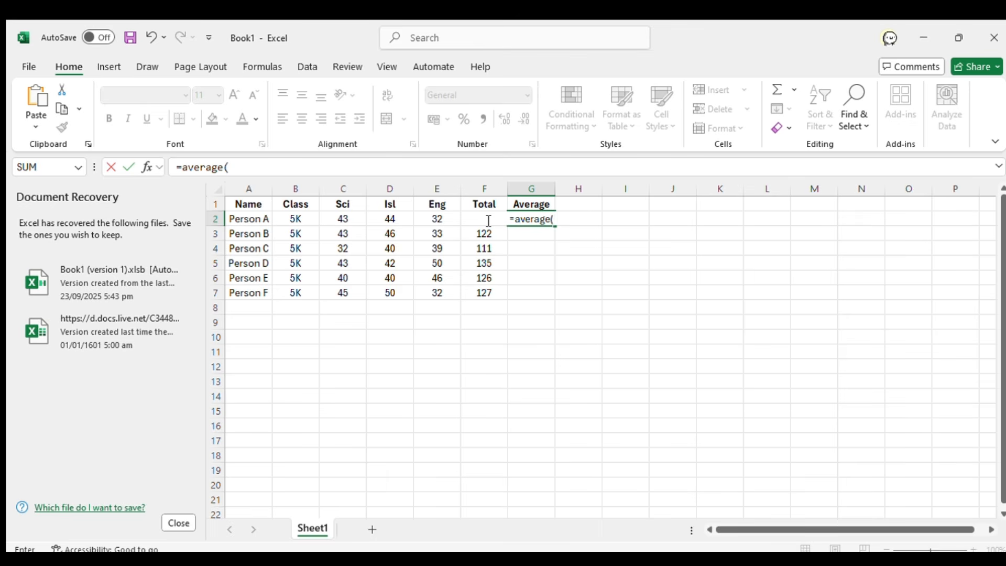
type("c2,d")
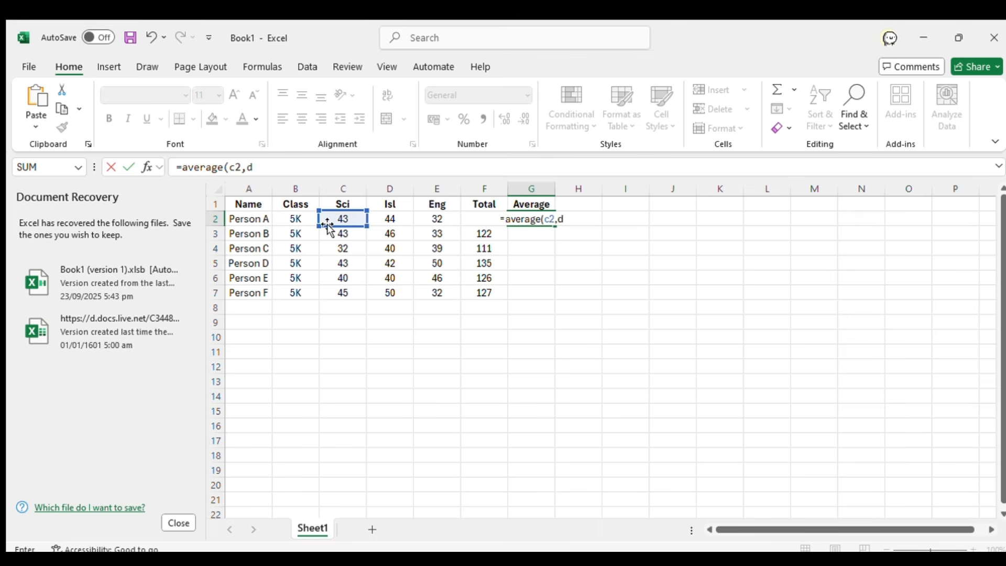
type("2,e2")
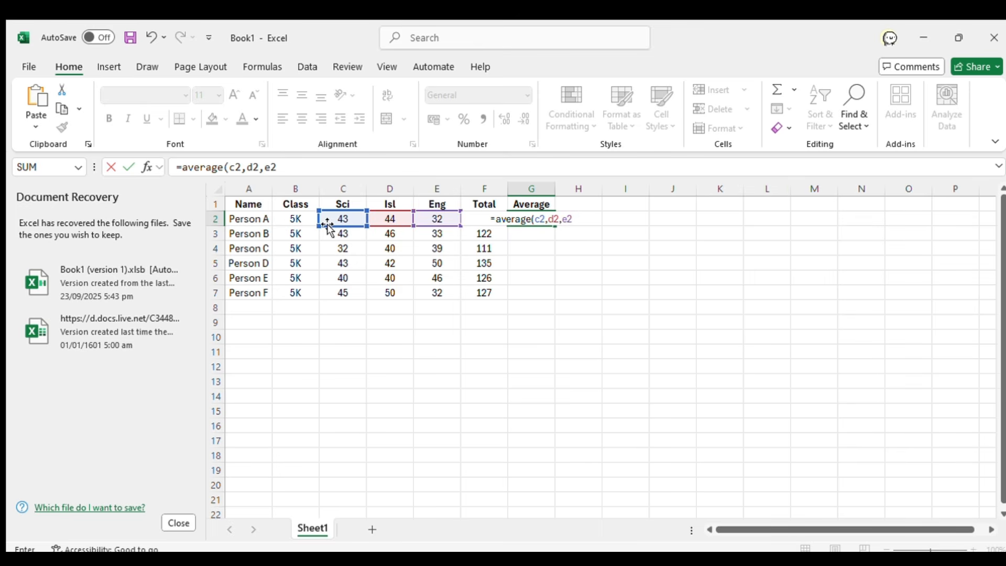
key("Return")
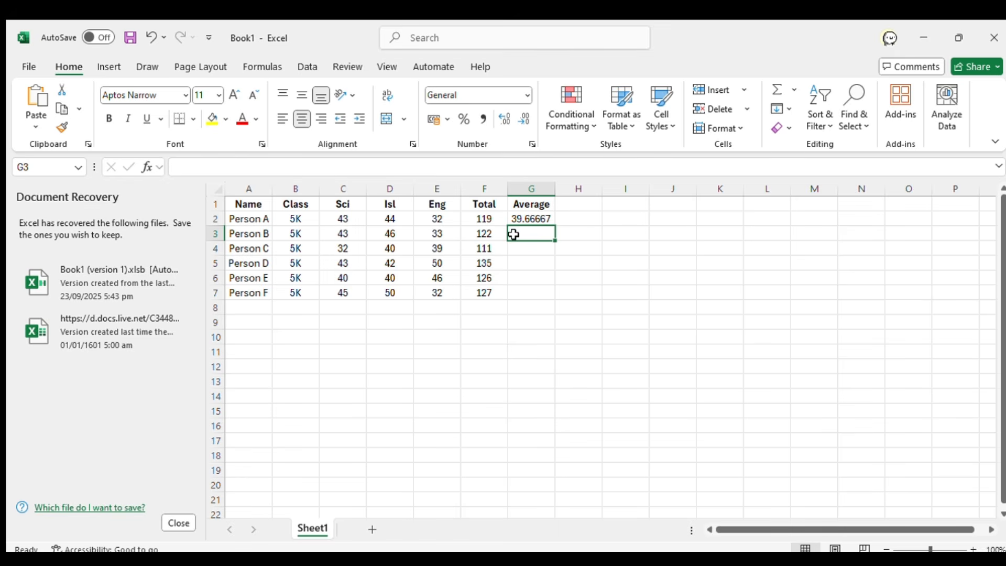
- Enter an AVERAGE formula over the range C3:E3 in G3 for Person B
type("=average(")
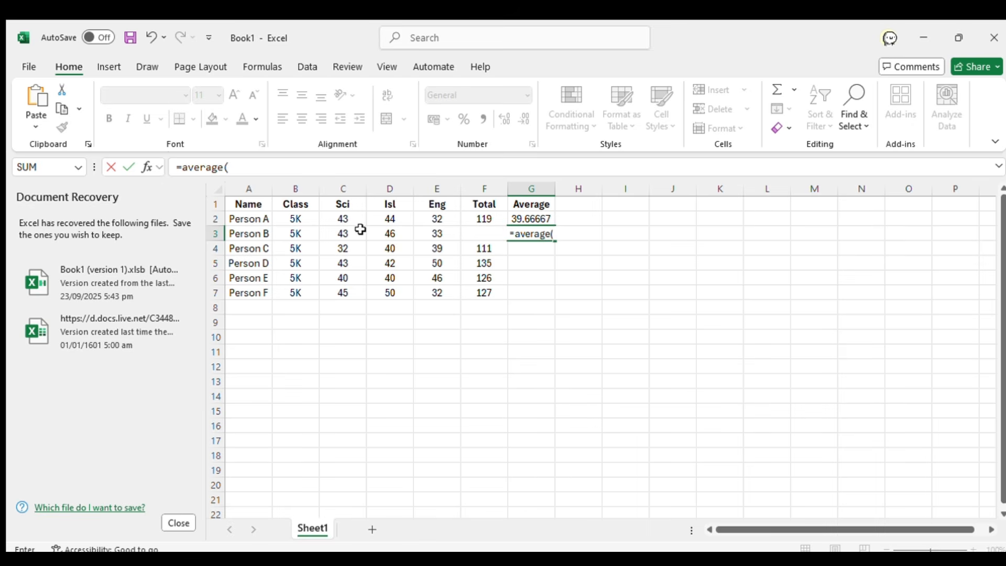
left_click(345, 236)
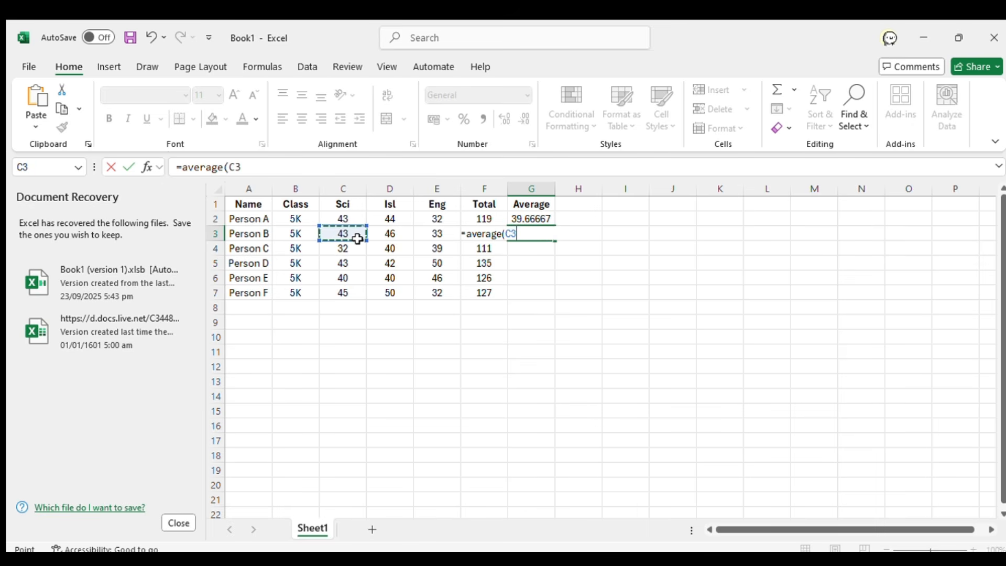
left_click_drag(359, 233, 420, 229)
key("Return")
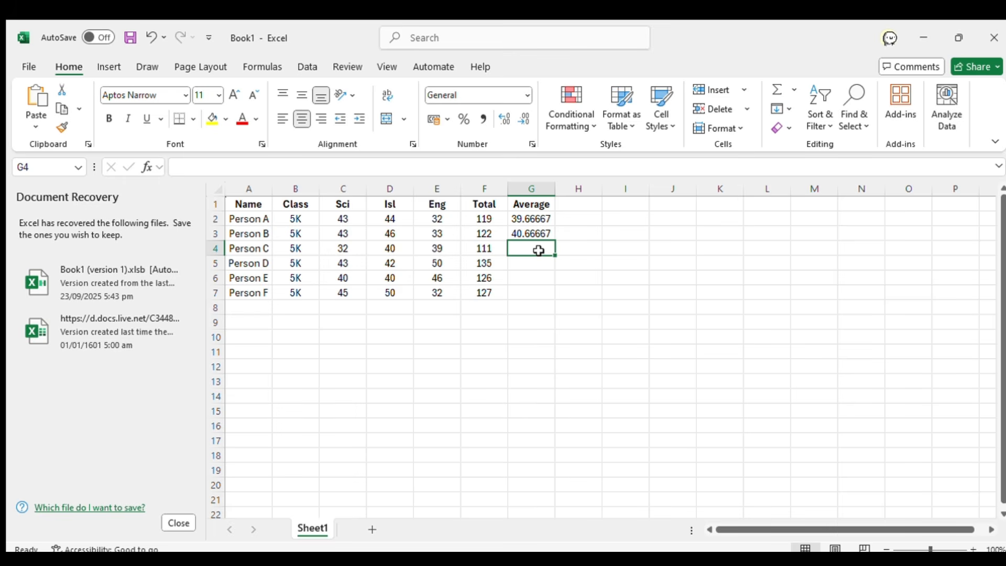
- Enter an AVERAGE formula over the range C4:E4 in G4 for Person C
type("=")
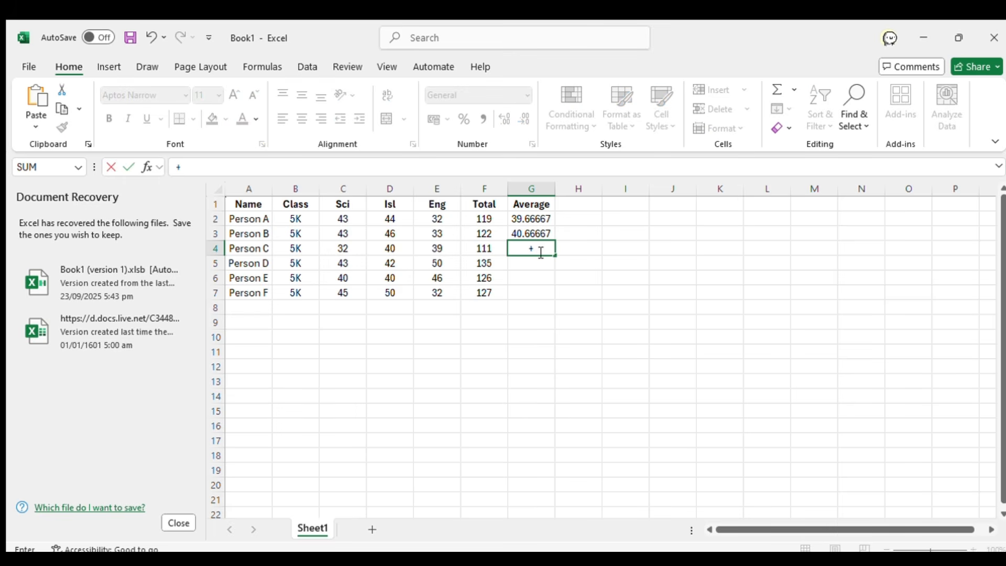
type("average(")
left_click_drag(337, 246, 419, 247)
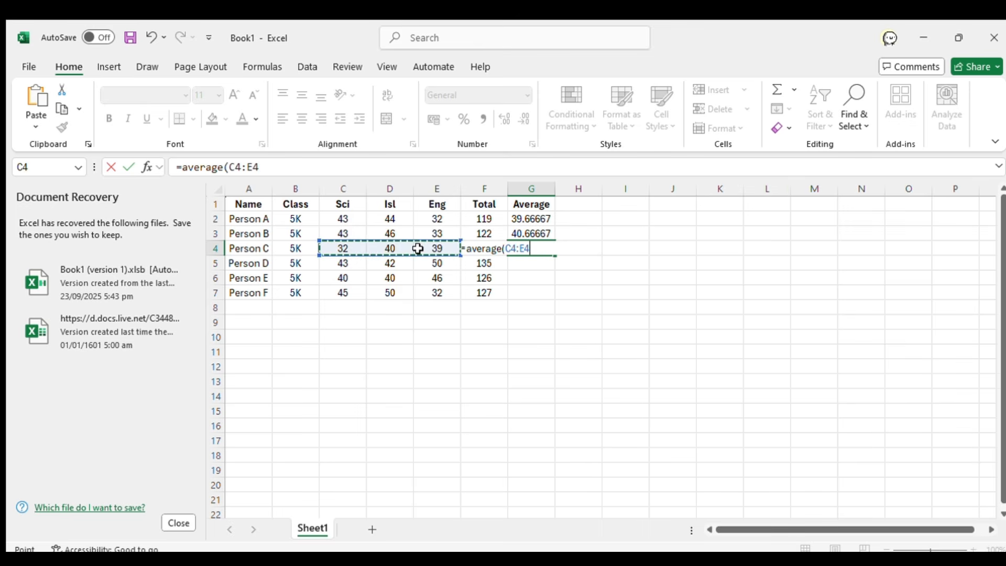
key("Return")
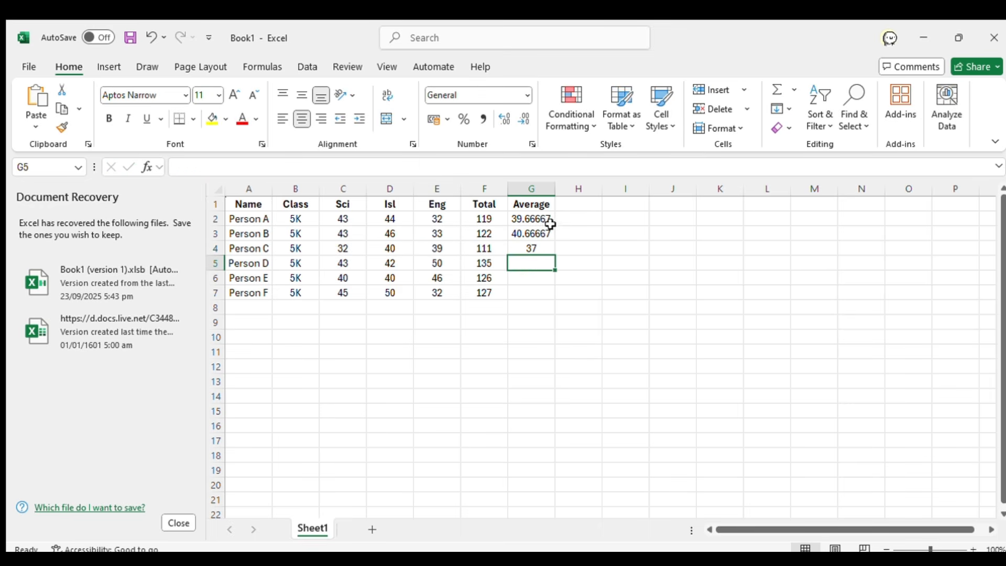
- Fill the average formula from G4 down through G7 for Persons D to F
left_click(492, 244)
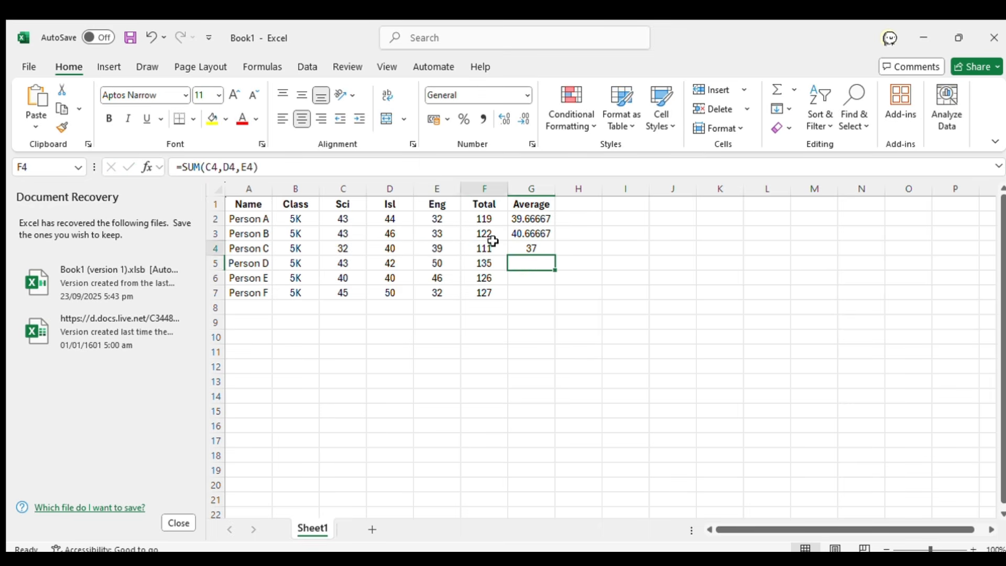
left_click(528, 231)
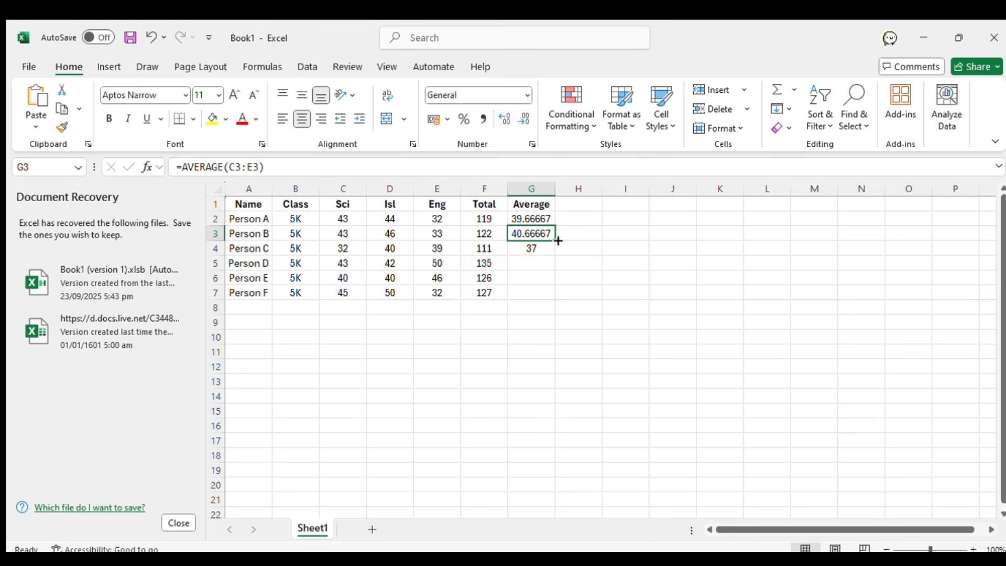
left_click(532, 216)
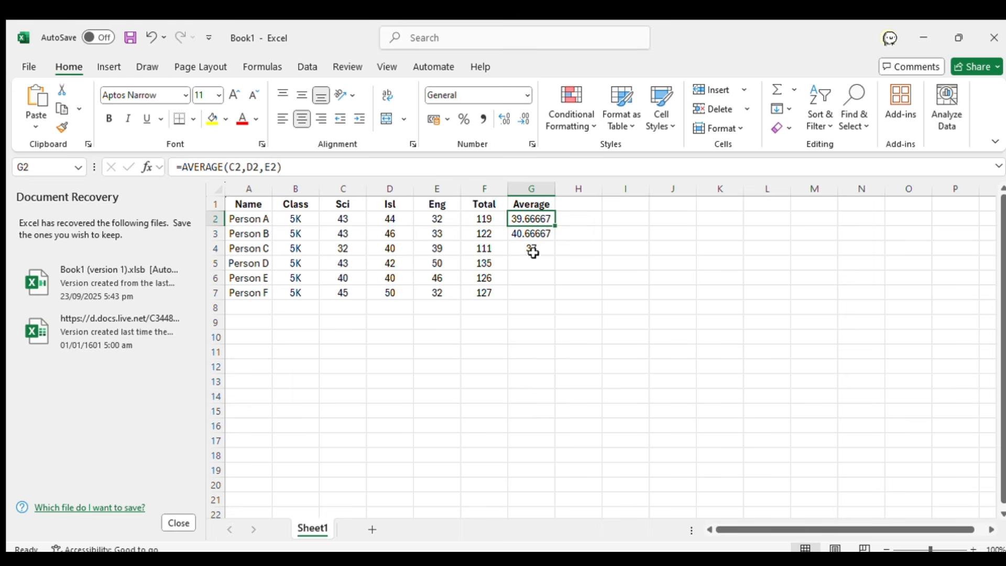
left_click(533, 247)
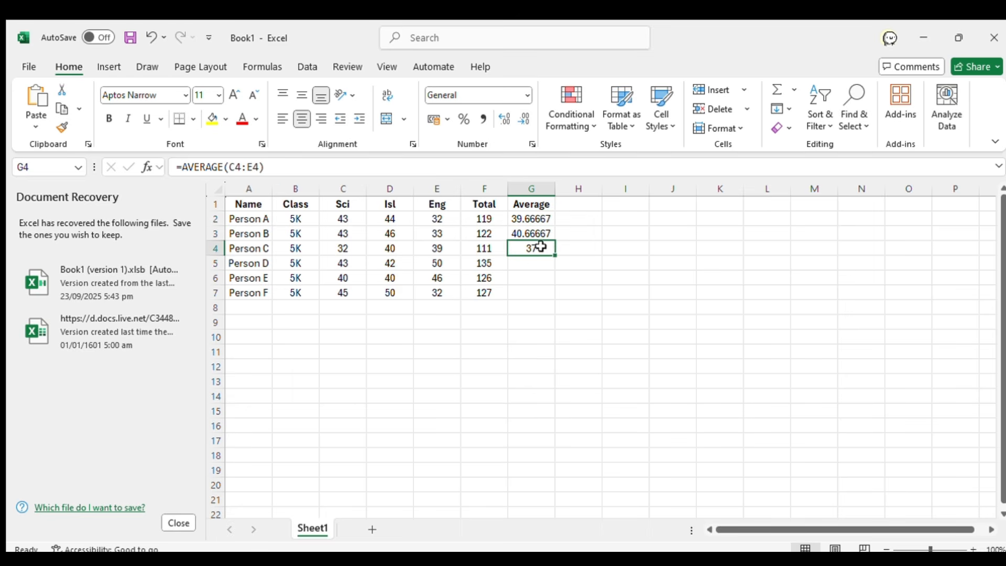
left_click_drag(553, 255, 549, 294)
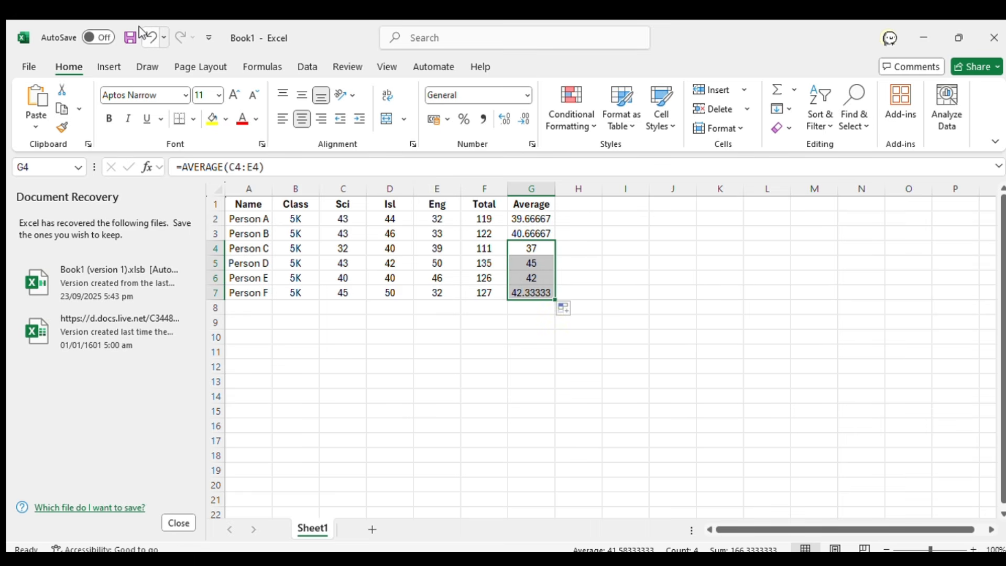
- Examine the average formulas in G4 and G5 and the ranges they reference
left_click_drag(287, 168, 213, 170)
left_click(277, 170)
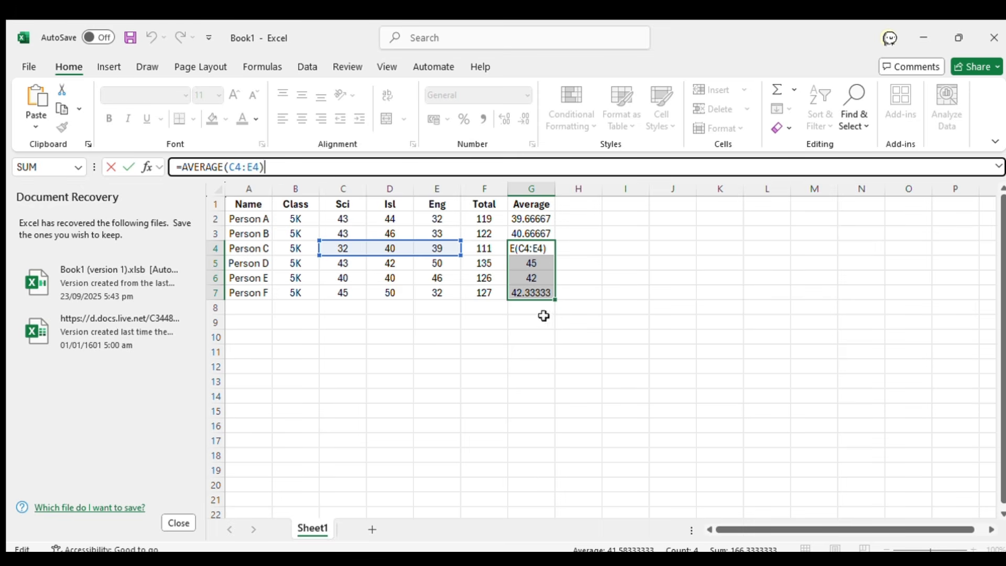
left_click(542, 266)
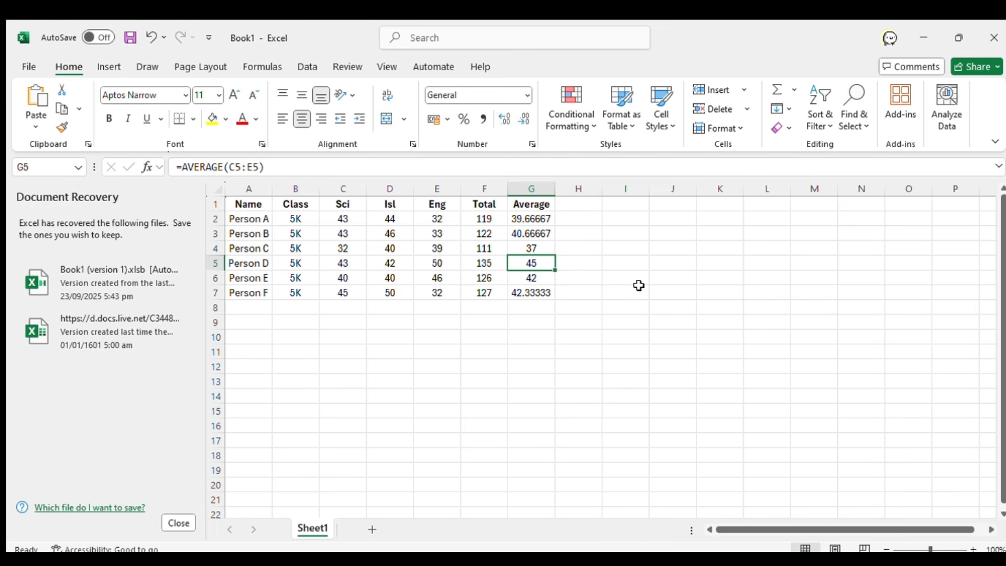
left_click(639, 287)
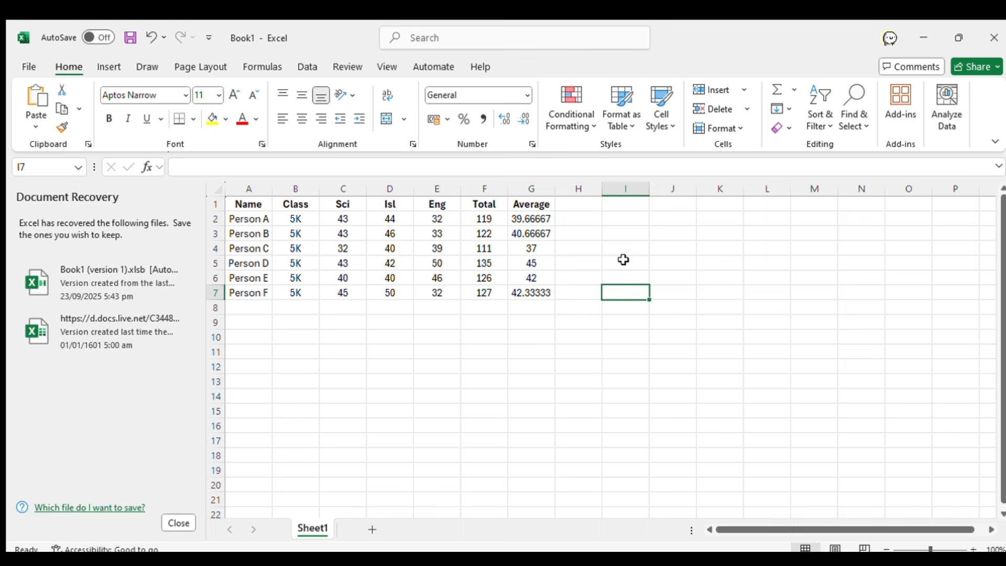
left_click(454, 222)
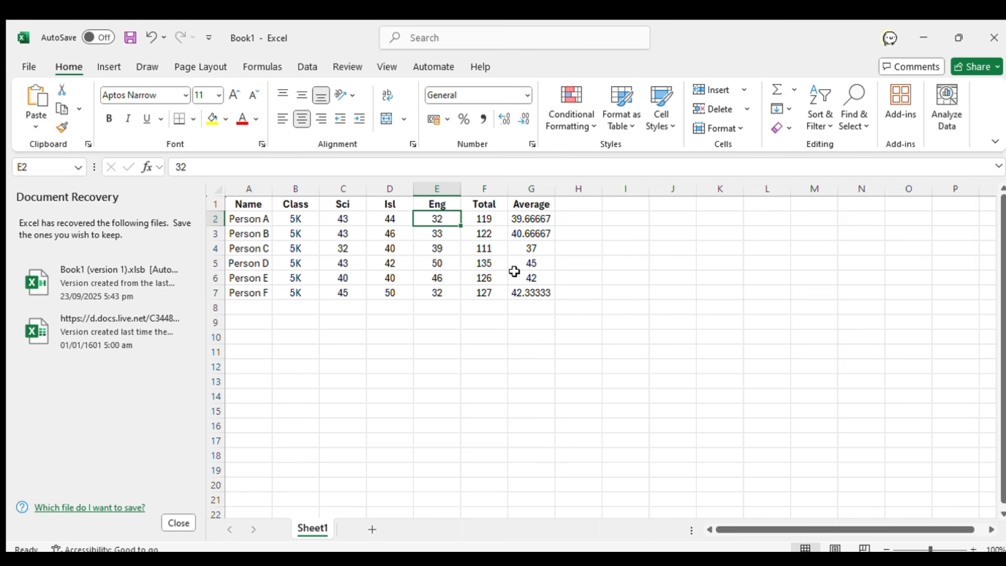
- Enter the text Grocery List in E12 below the marks table
left_click(425, 361)
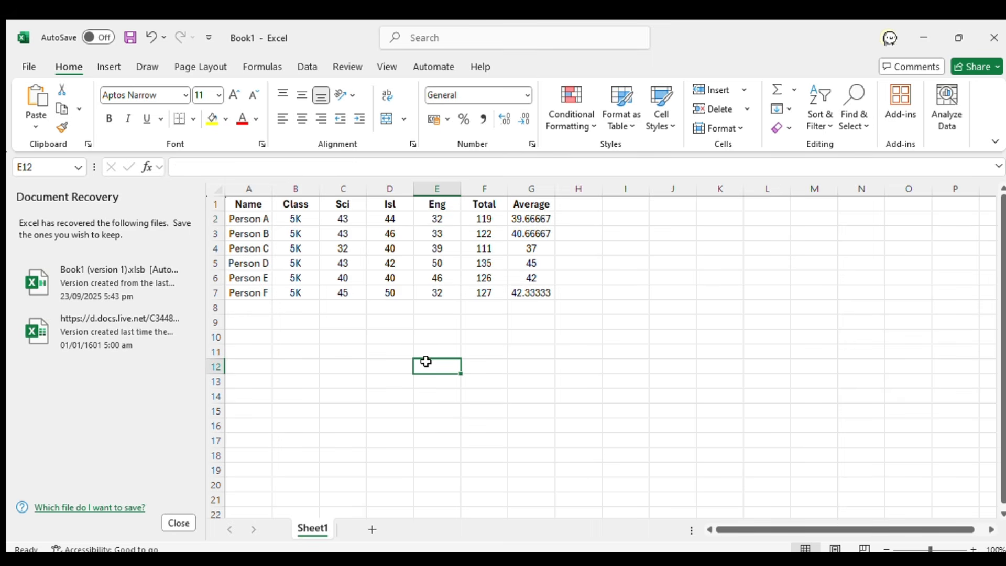
type("Gr")
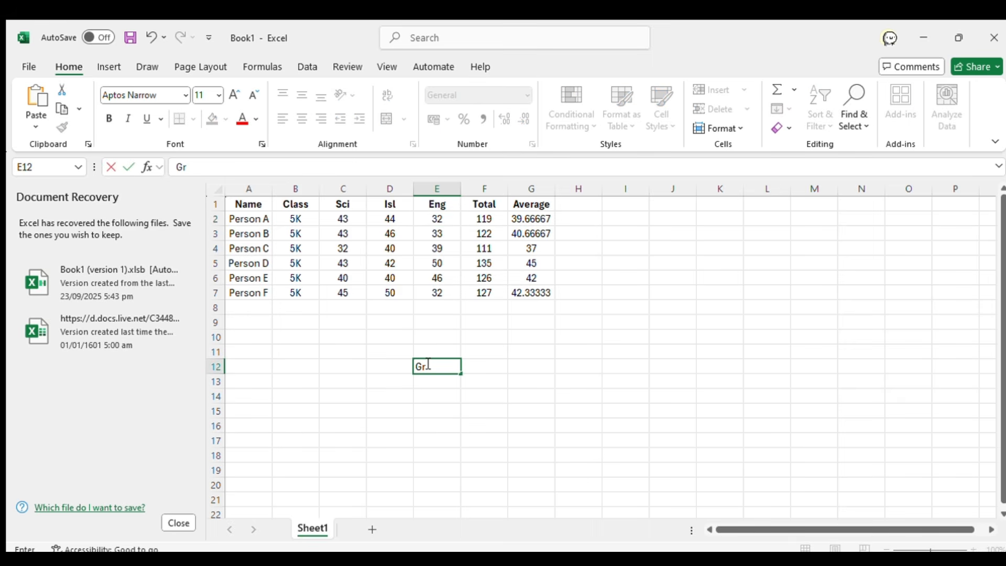
type("ocery List")
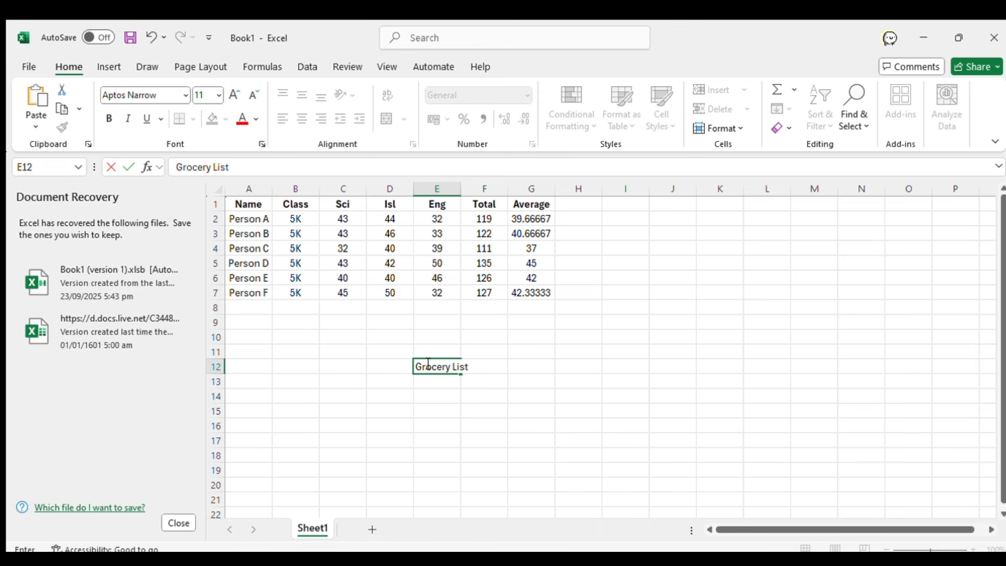
- Review the header row A1:G1, the names in column A and the average formula in G6
left_click_drag(249, 204, 522, 204)
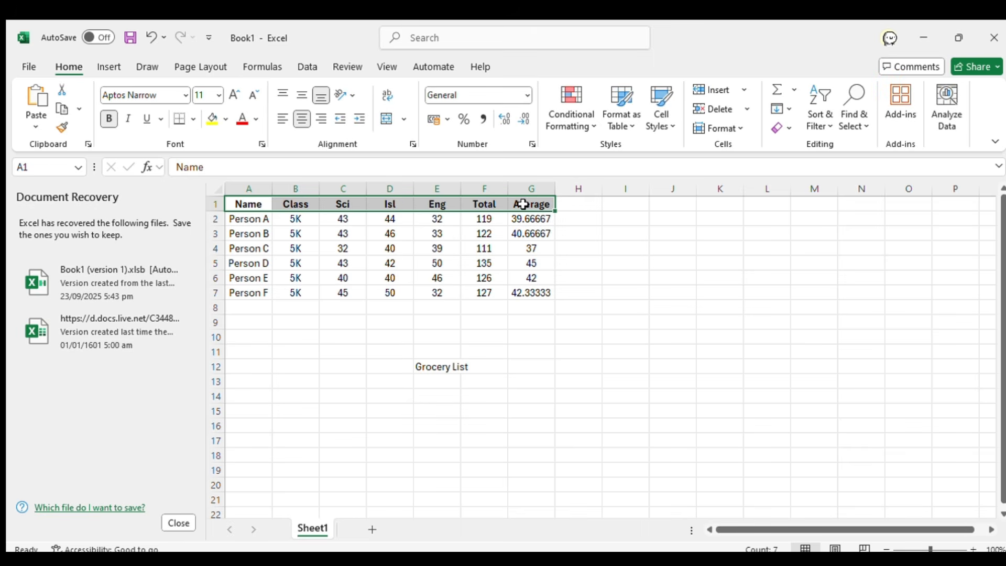
left_click(502, 267)
left_click(534, 273)
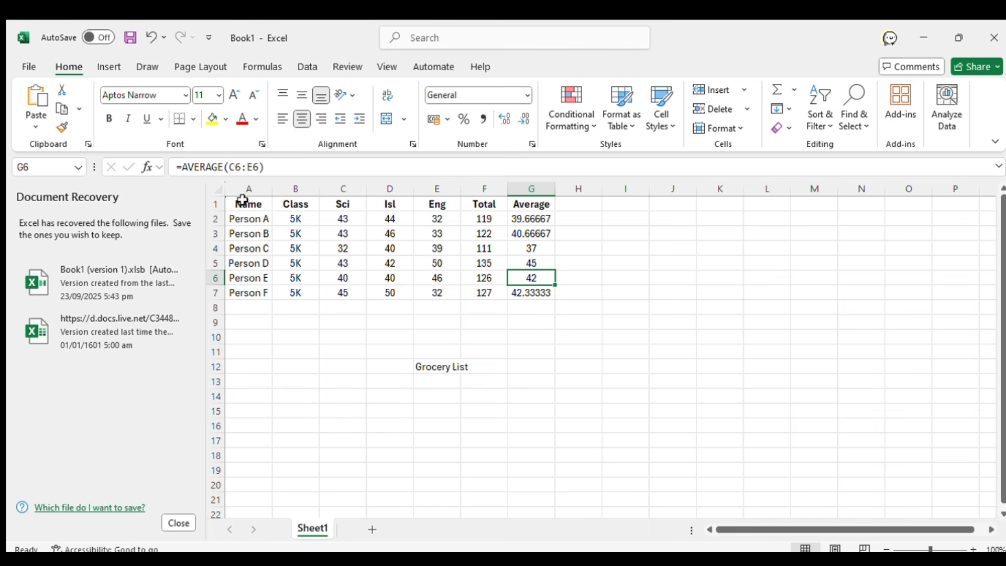
left_click(245, 204)
left_click(249, 218)
left_click(251, 232)
left_click(249, 261)
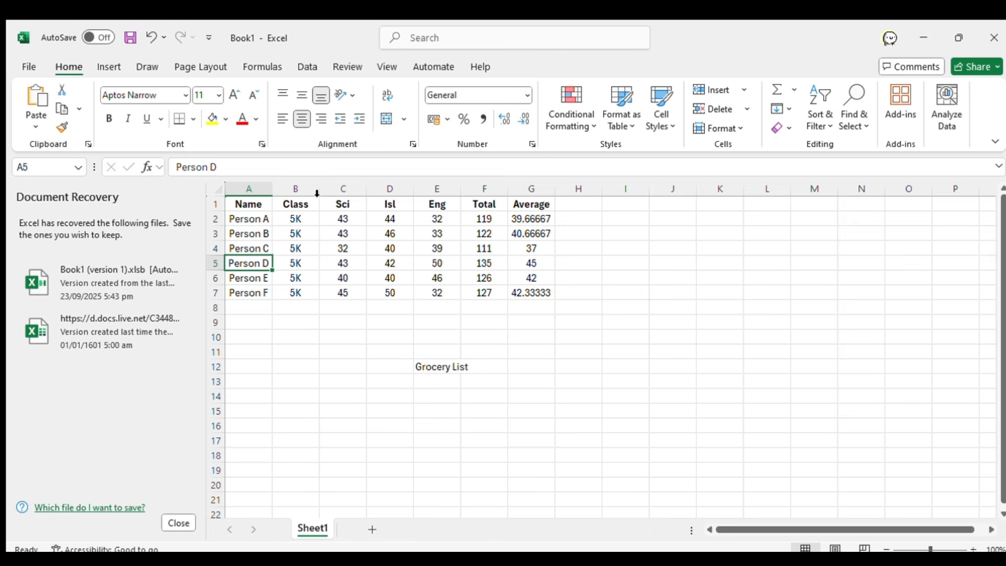
left_click(299, 203)
left_click(346, 205)
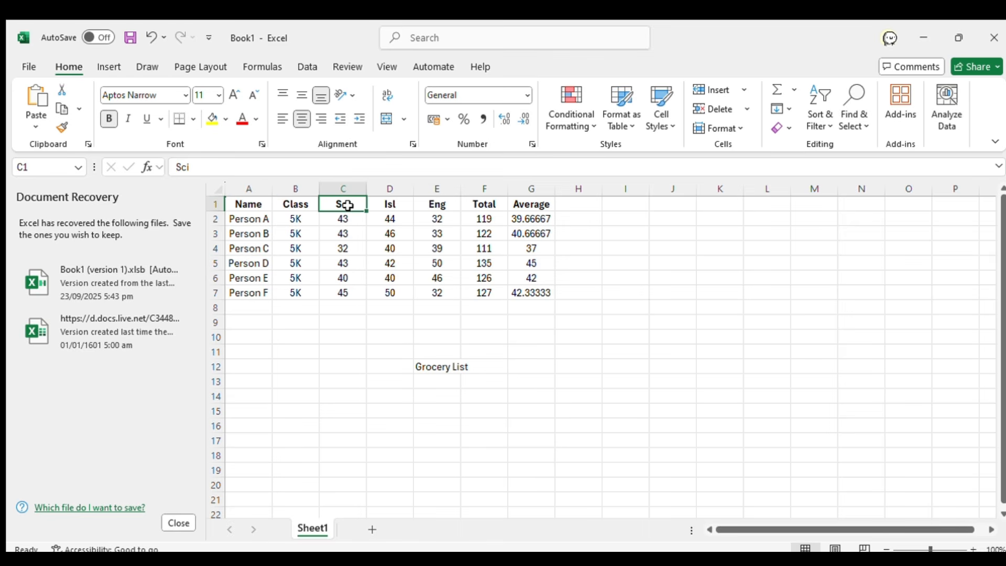
- Review the subject headers Sci, Isl and Eng in row 1 and the individual Sci marks in column C
left_click(390, 206)
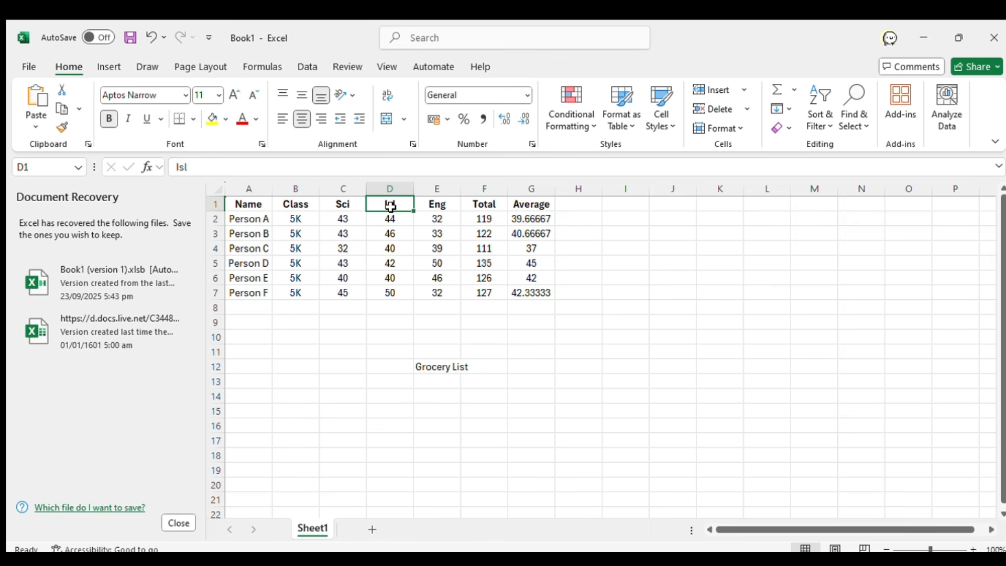
left_click(440, 205)
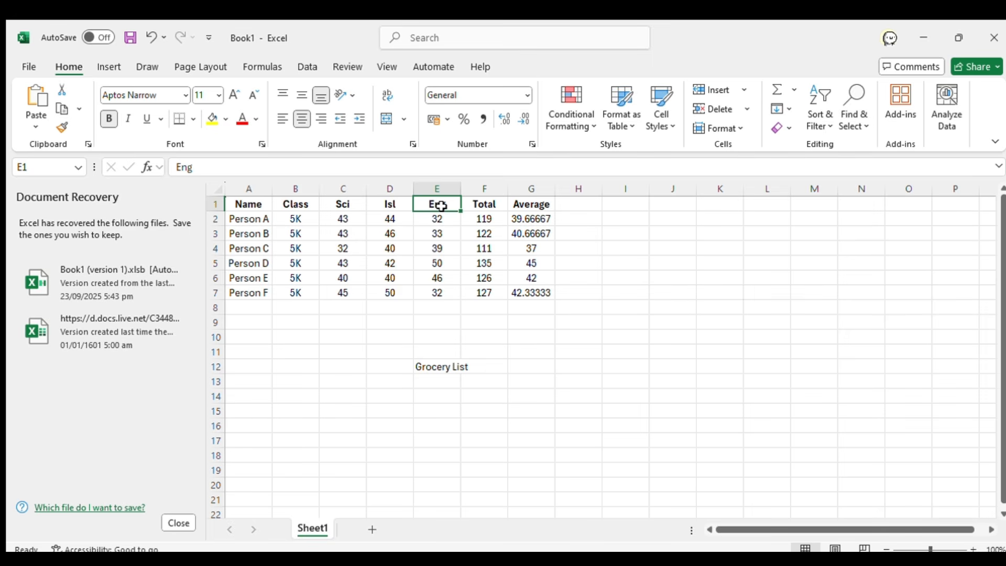
left_click_drag(294, 206, 442, 210)
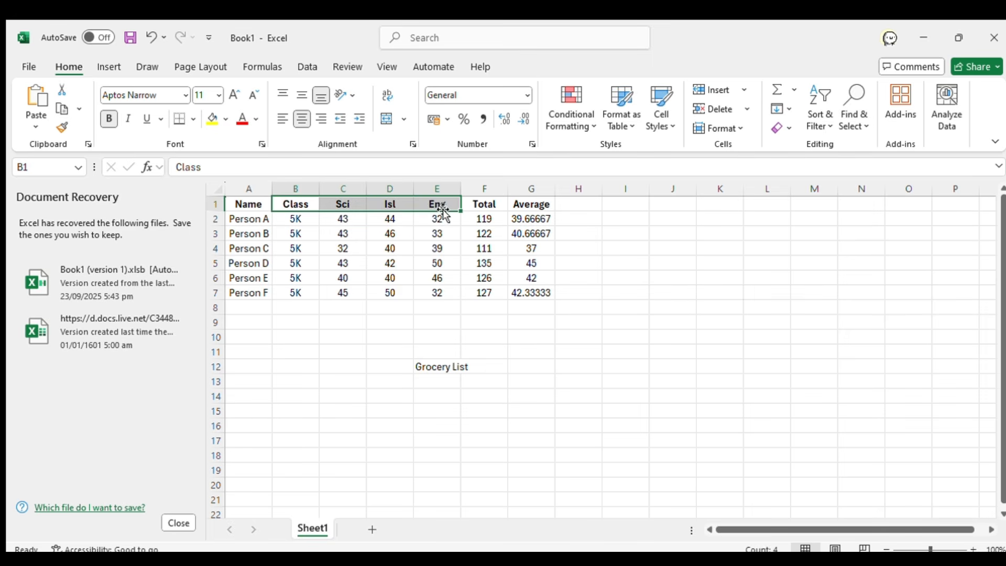
left_click(350, 231)
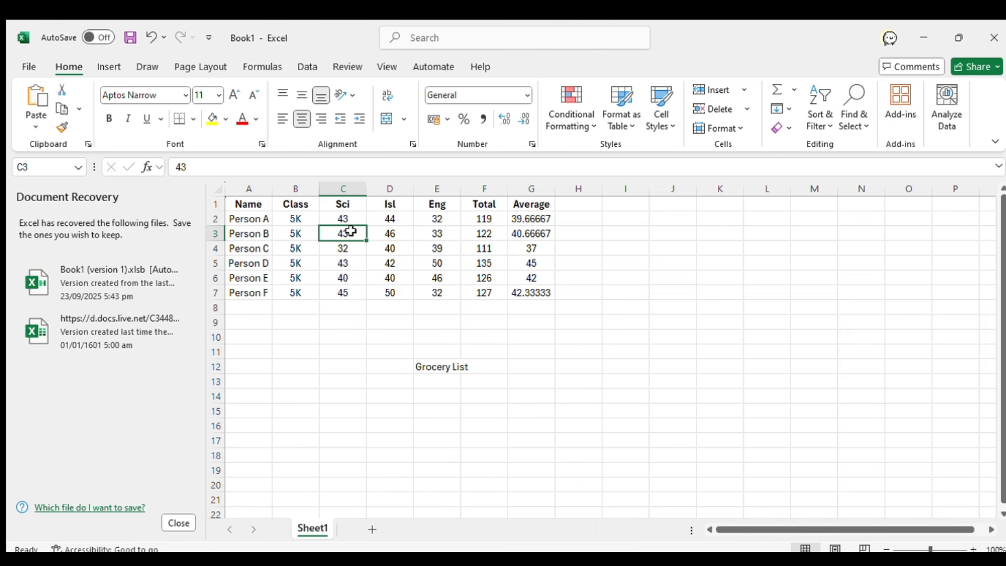
left_click(347, 220)
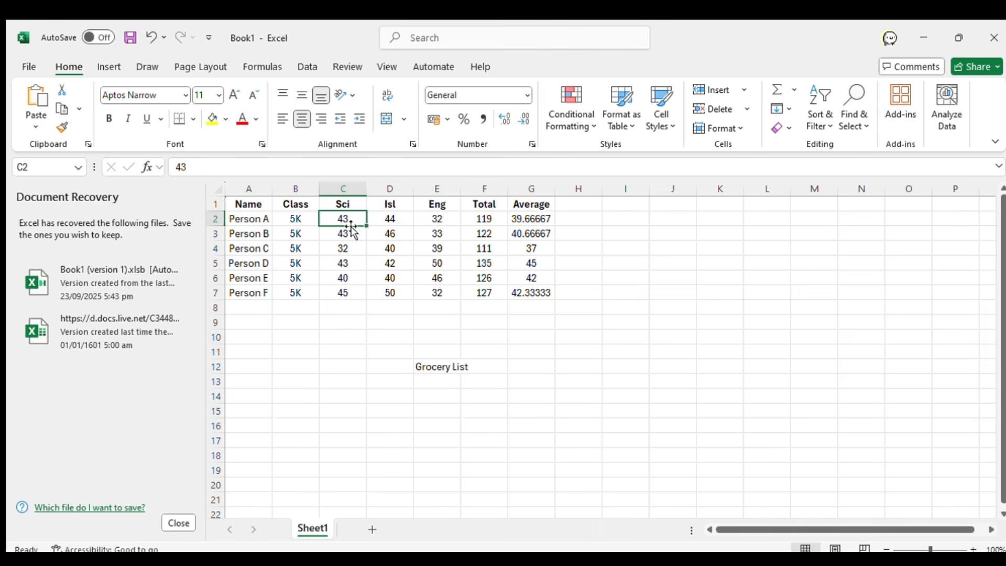
left_click(347, 203)
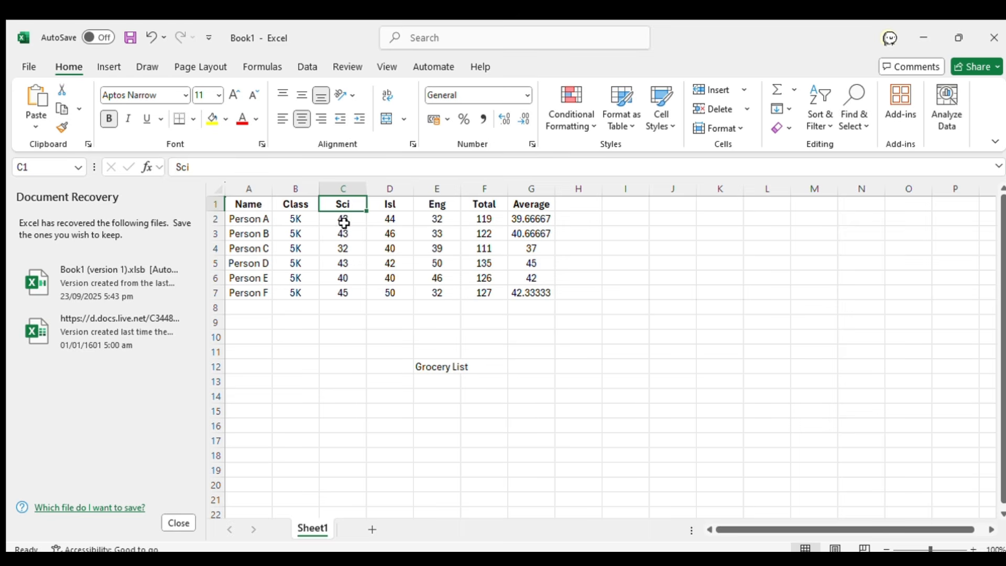
left_click(343, 223)
left_click(342, 233)
left_click(343, 263)
left_click(342, 276)
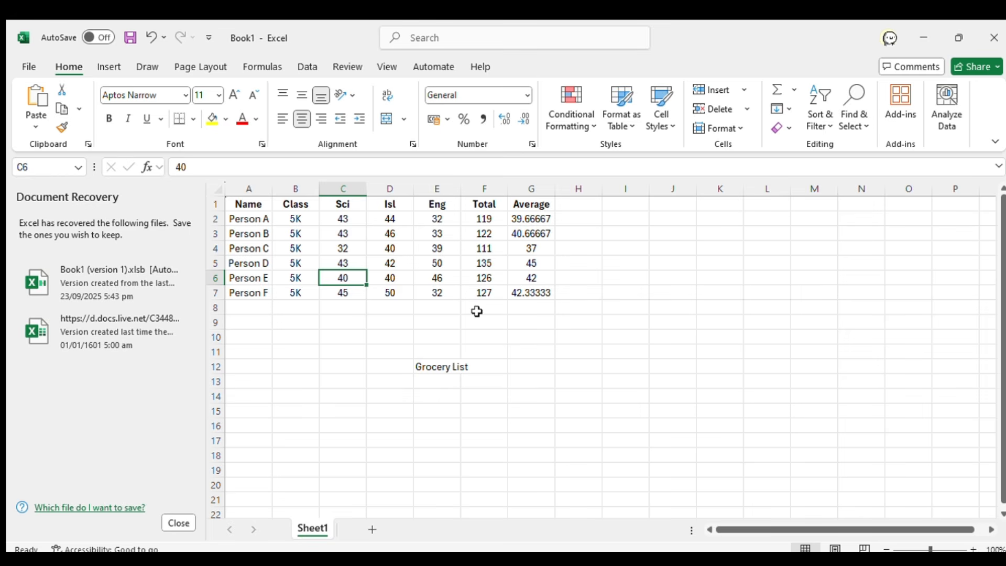
- Enter the label Total Spent in E8 directly below the Eng marks
left_click(454, 307)
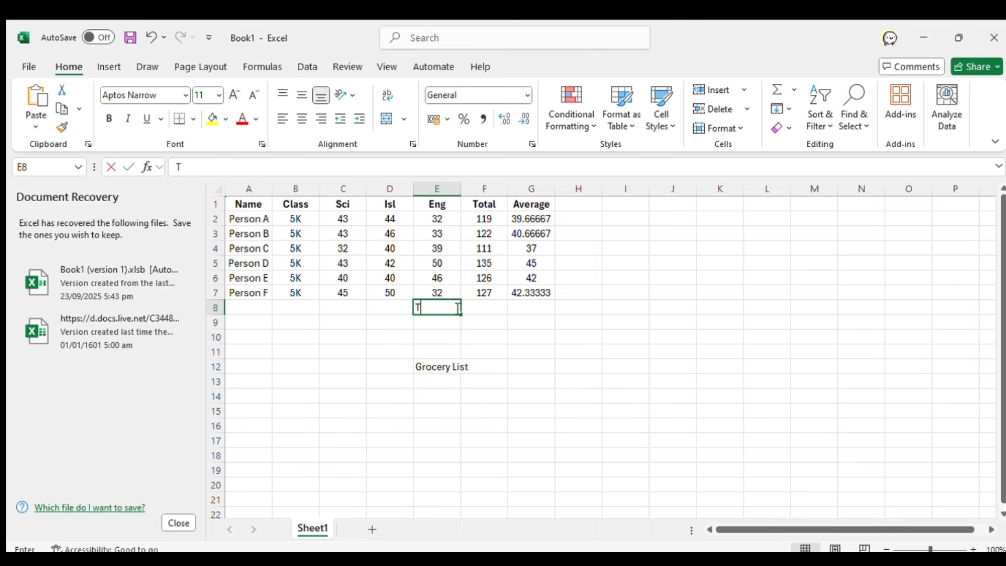
type("Total Spen")
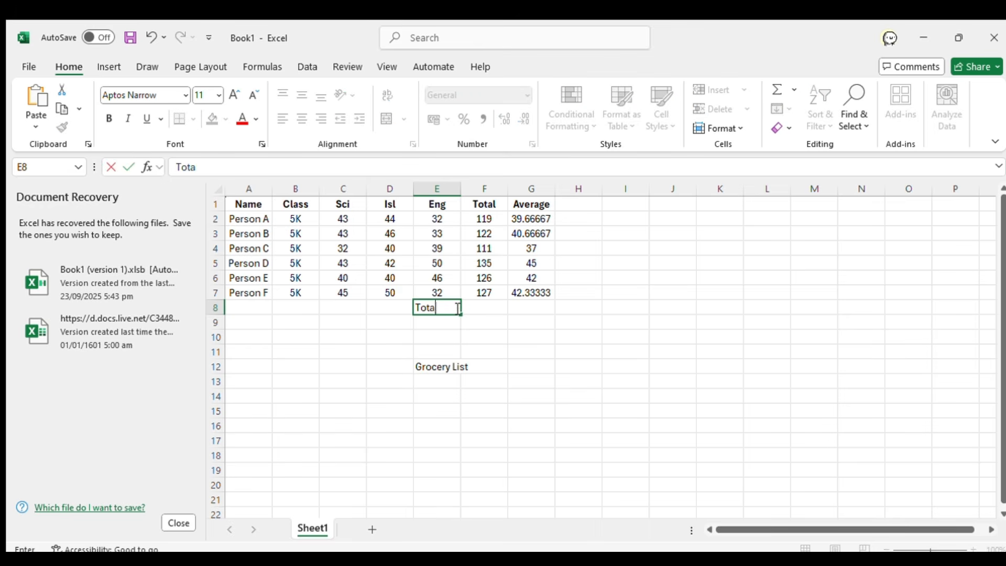
type("t")
left_click(492, 220)
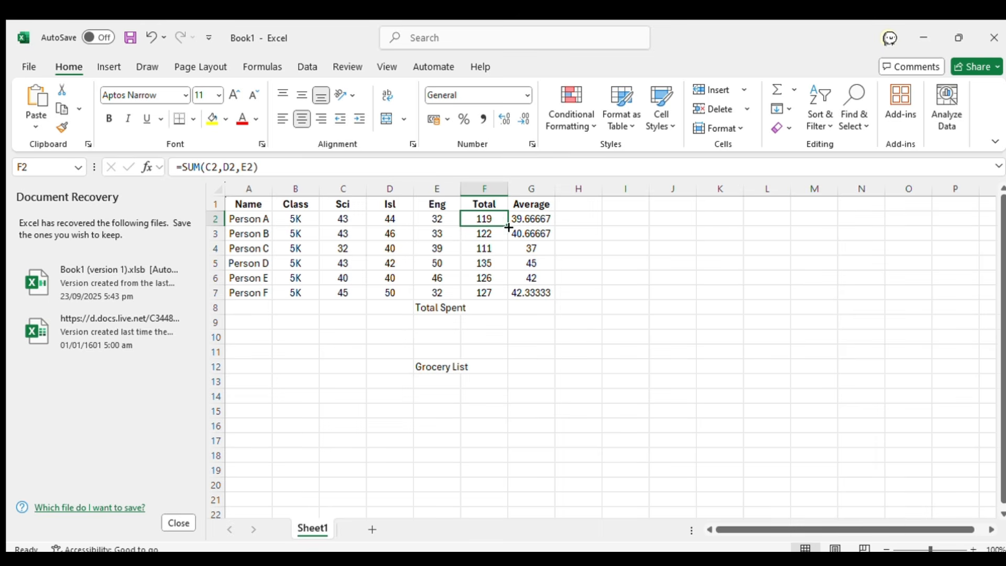
- Enter a SUM formula in F8 that adds up the totals in F2:F7
left_click(479, 309)
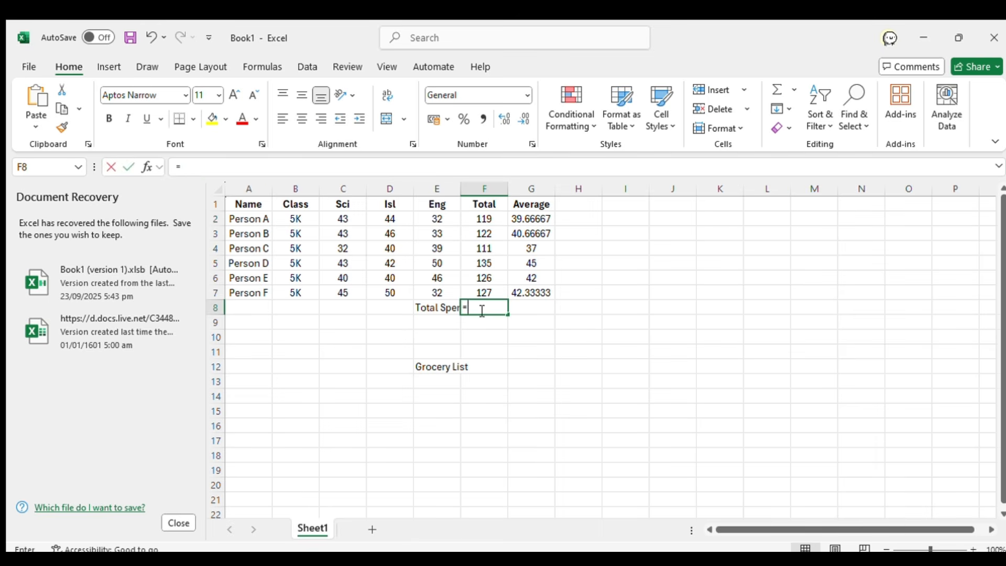
type("=sum")
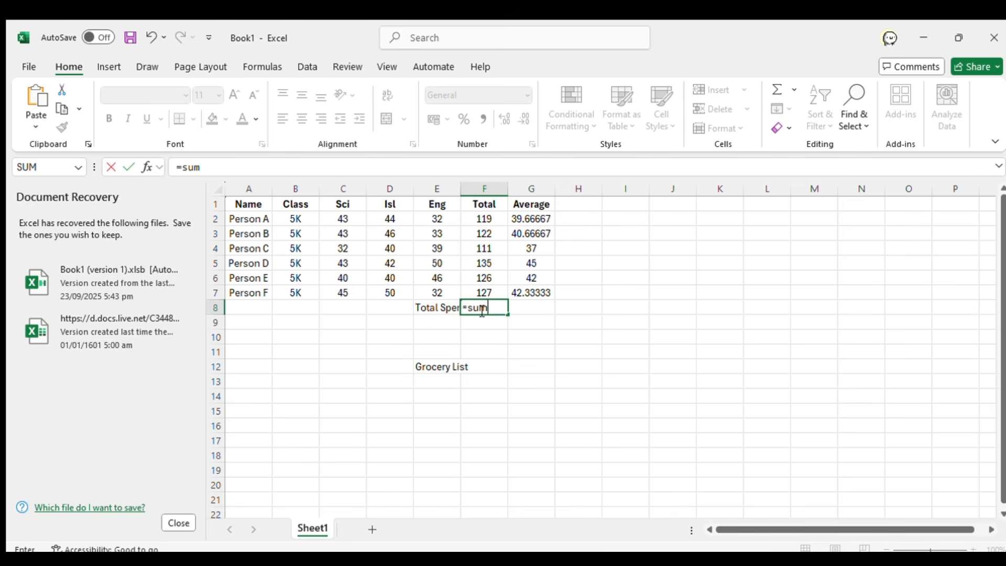
type("(")
left_click_drag(490, 215, 487, 288)
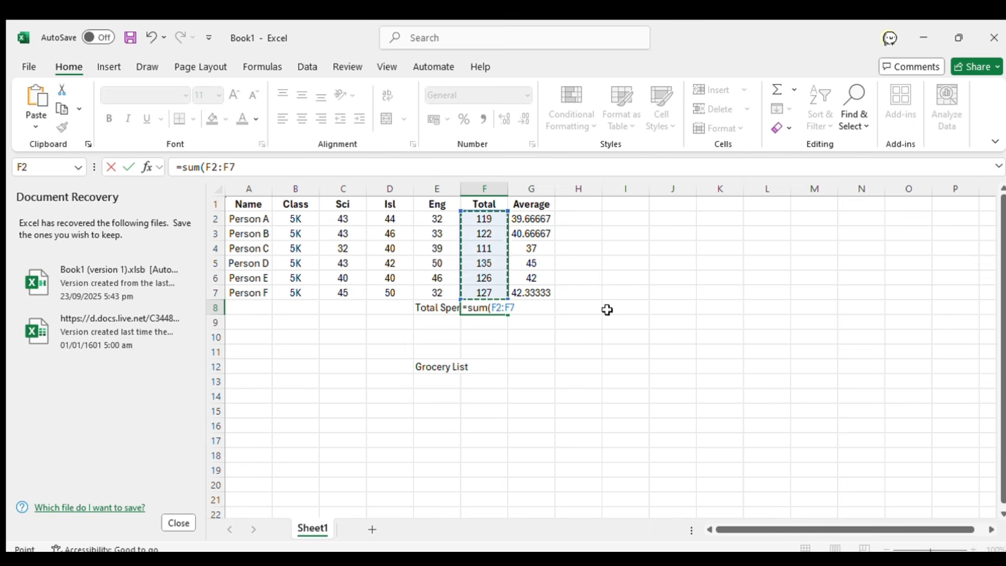
key("Return")
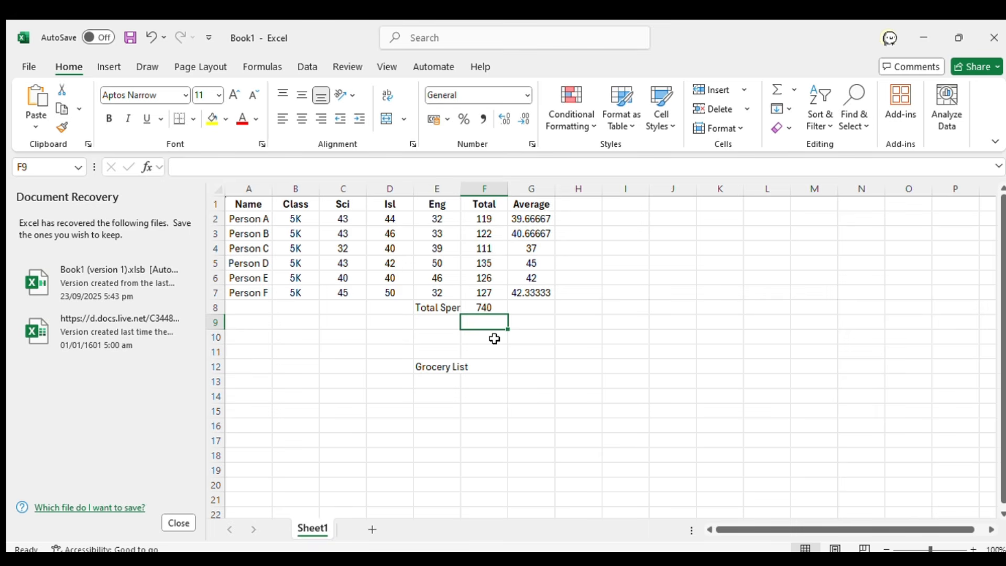
- Widen column E slightly so the whole Total Spent label fits in E8
left_click(432, 303)
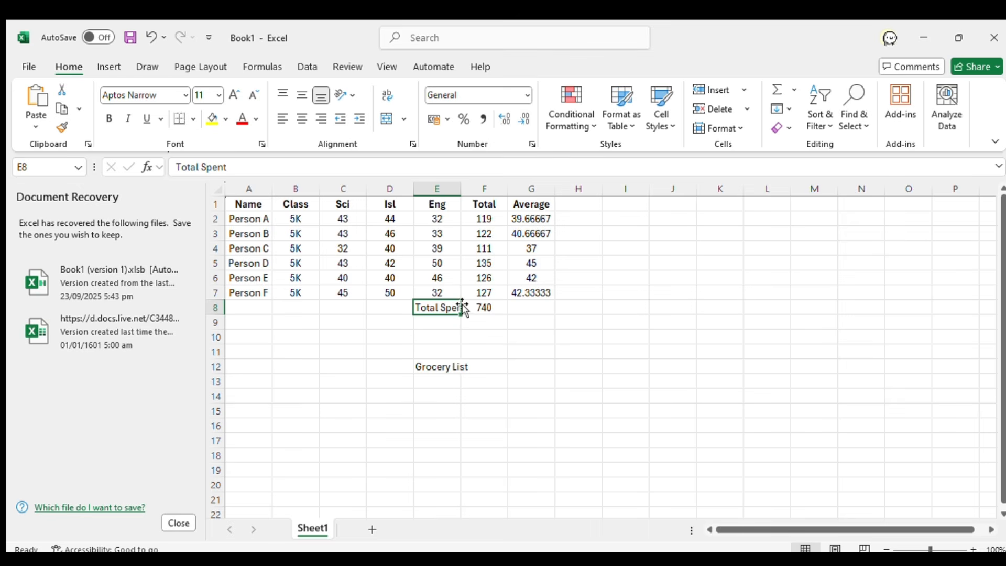
left_click_drag(461, 185, 469, 185)
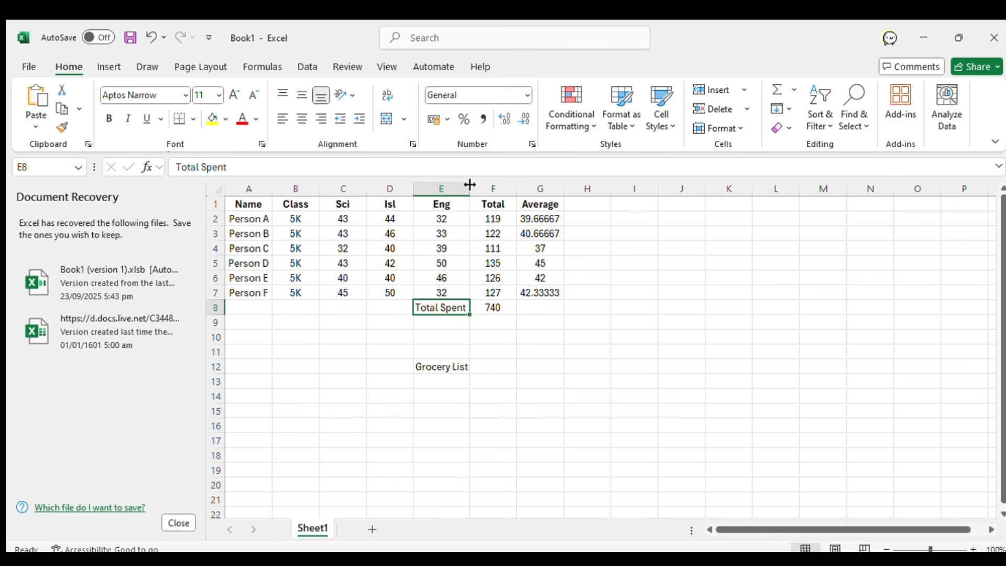
- Examine the SUM formula in F8 against the summed range F2:F7 and its label in E8
left_click(495, 308)
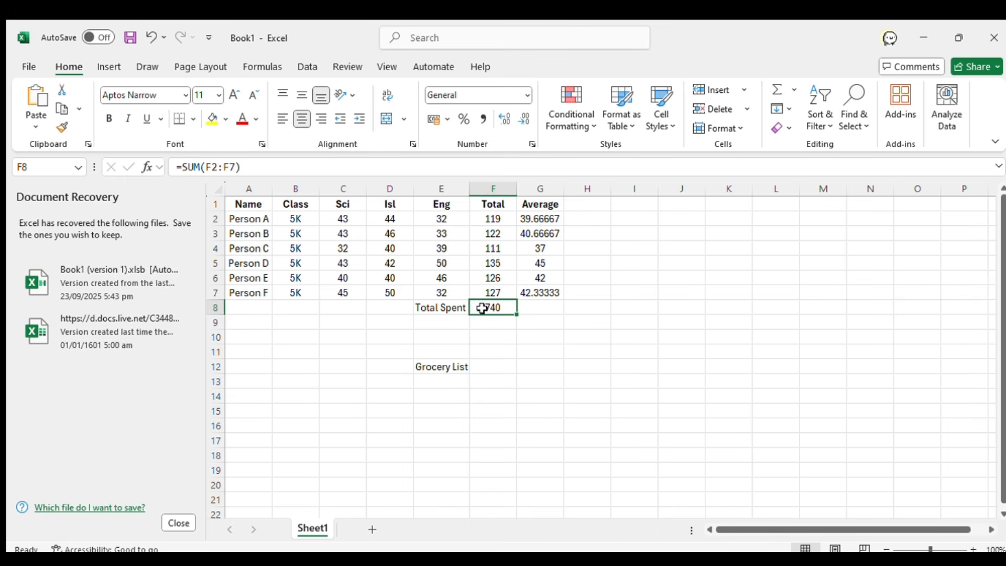
left_click_drag(493, 219, 502, 304)
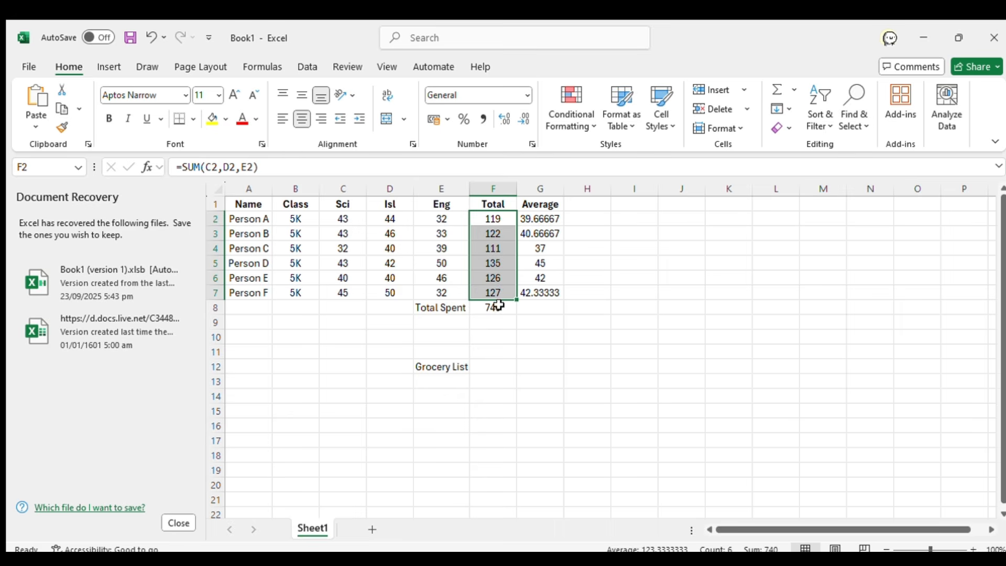
left_click(494, 308)
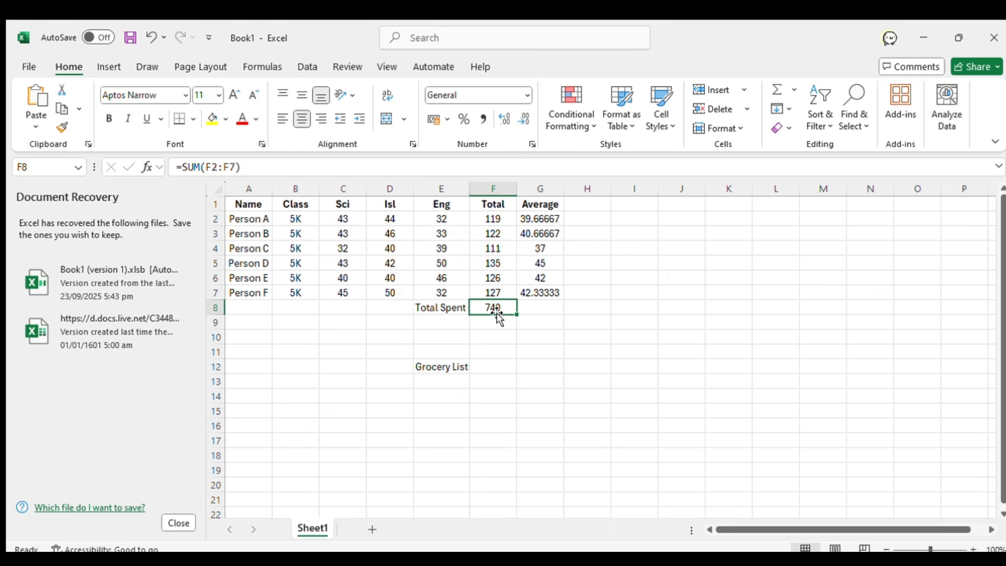
left_click(514, 349)
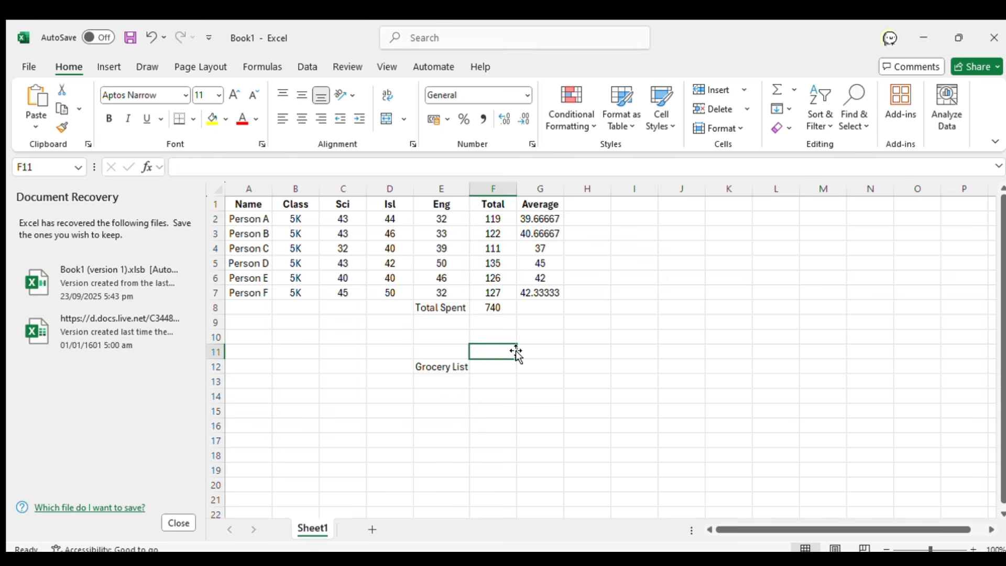
left_click(446, 309)
left_click(492, 308)
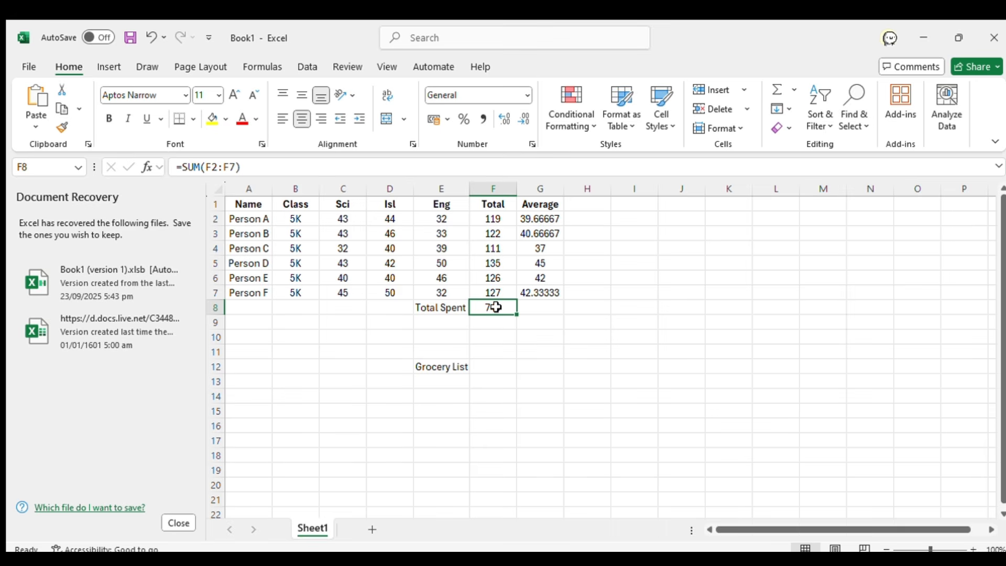
left_click(534, 349)
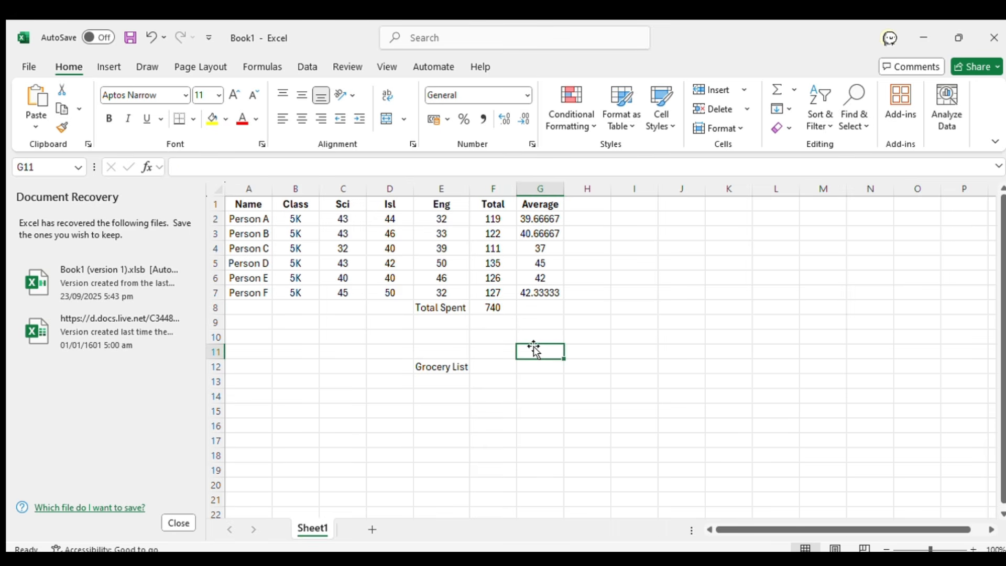
left_click(800, 279)
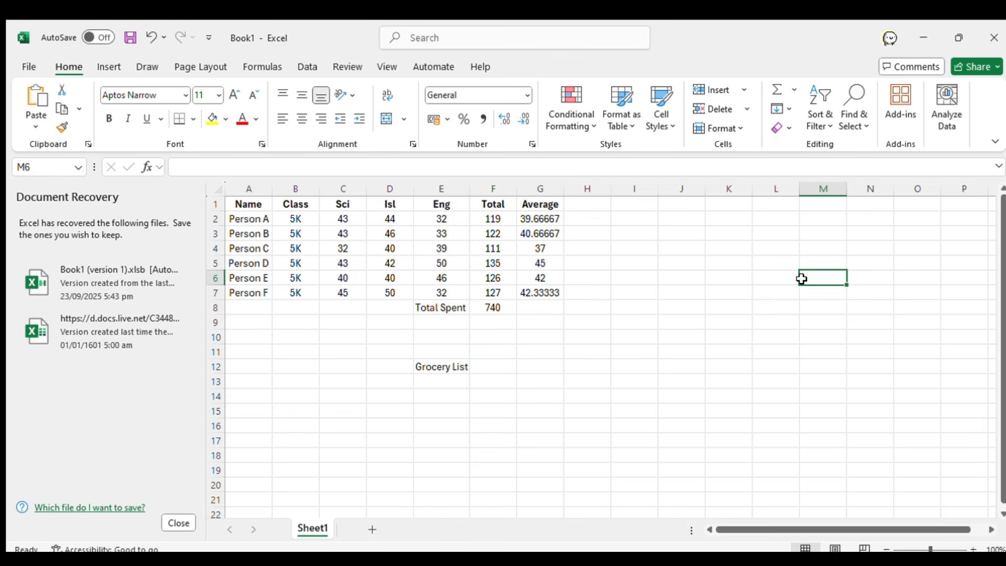
left_click(646, 318)
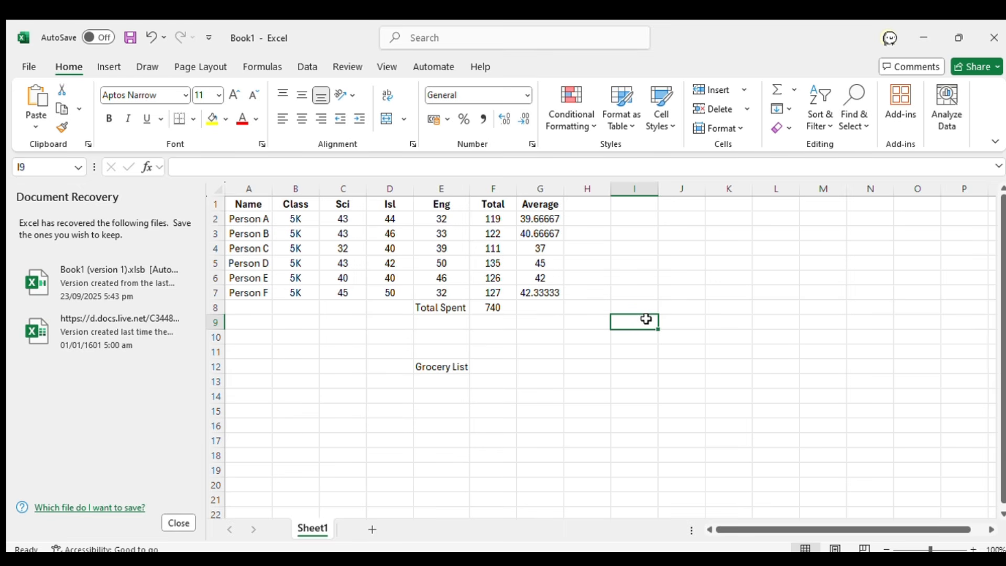
left_click(616, 277)
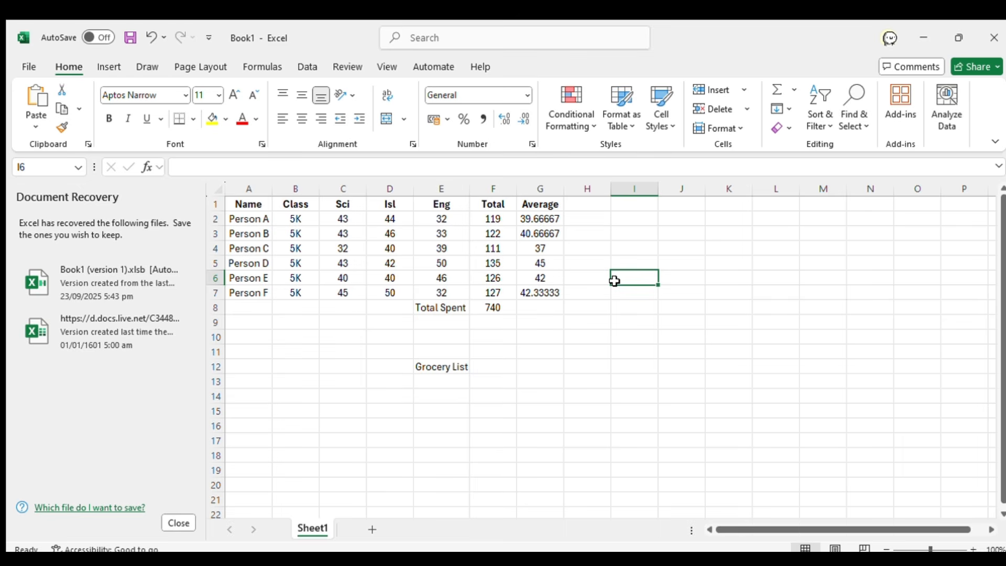
left_click(602, 258)
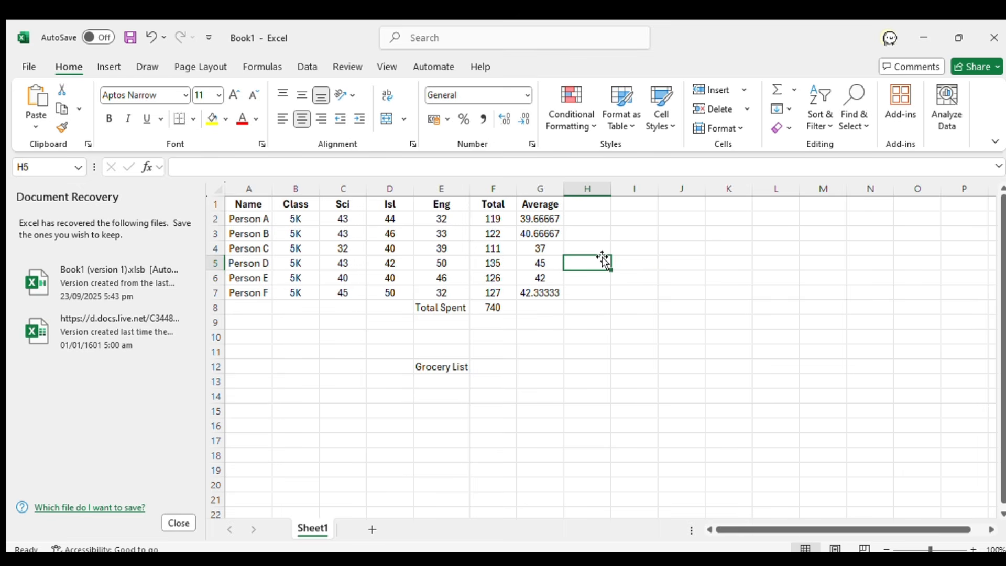